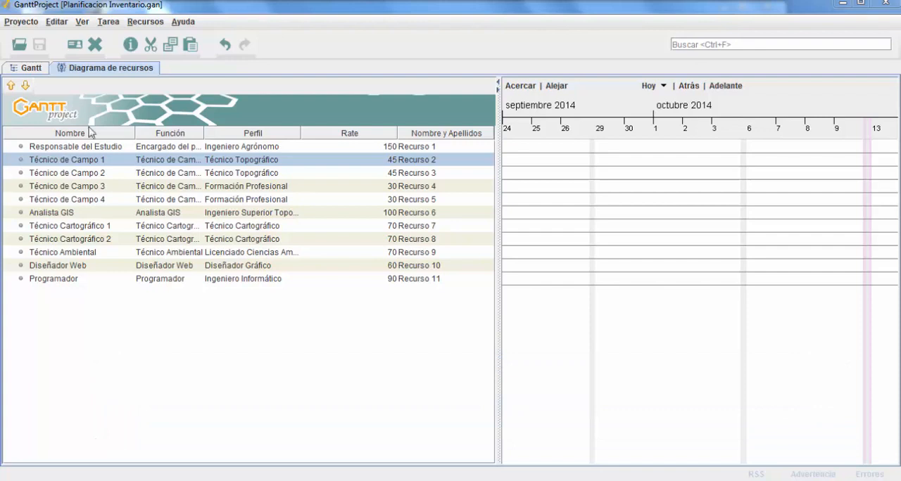
Switch to the Gantt chart view and review the commands available for creating a task
left_click(30, 70)
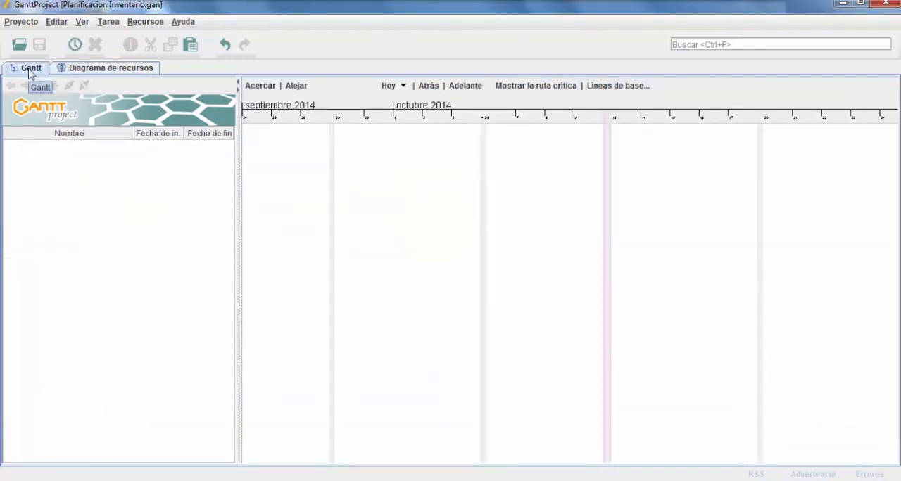
right_click(66, 161)
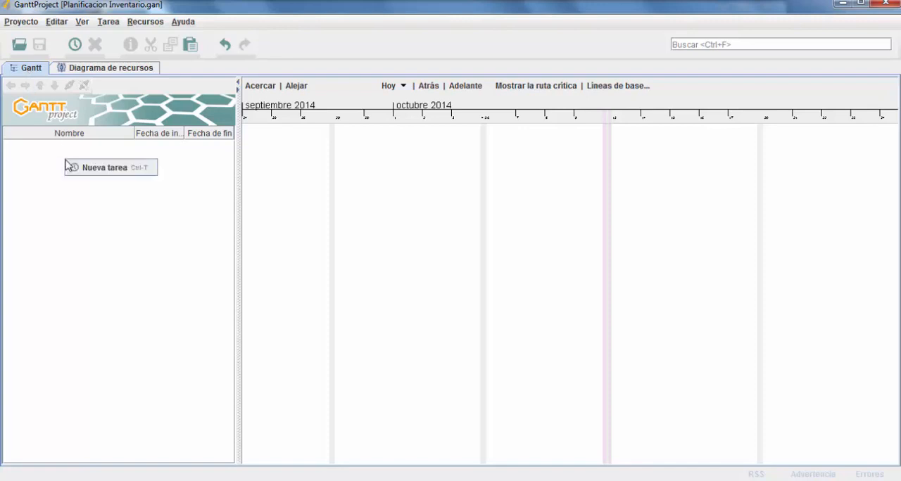
left_click(53, 146)
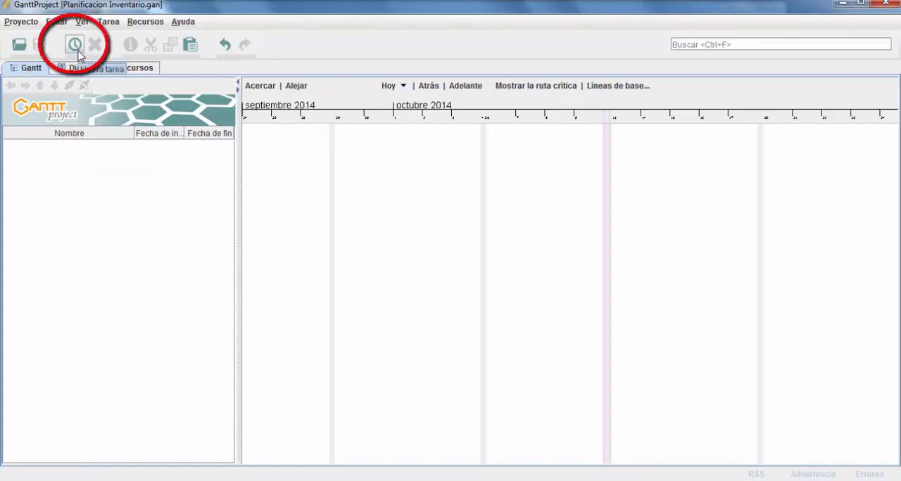
left_click(107, 21)
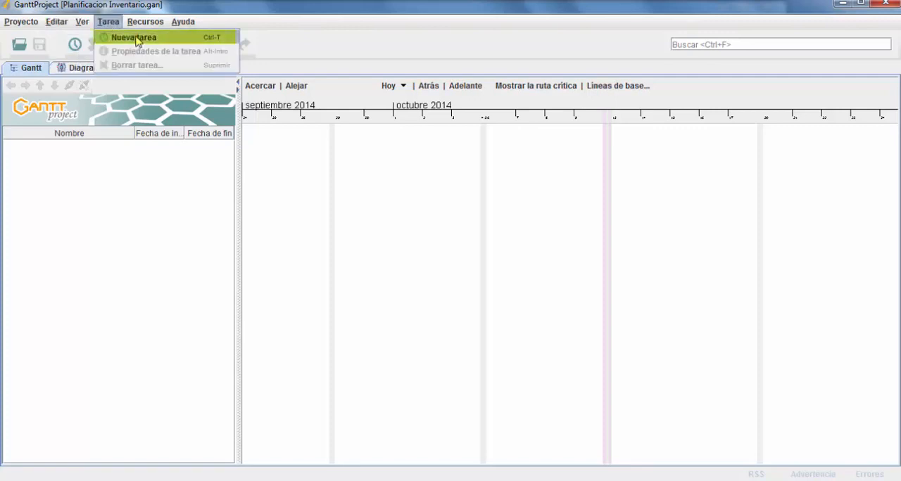
left_click(106, 20)
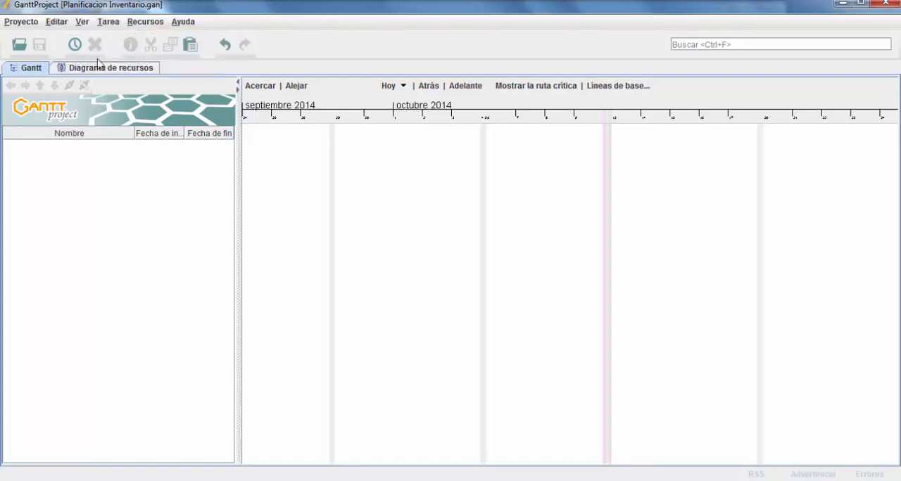
Create the project's first task and name it "INVENTARIO DEL ARBOLADO DE LA CIUDAD"
right_click(62, 154)
left_click(91, 159)
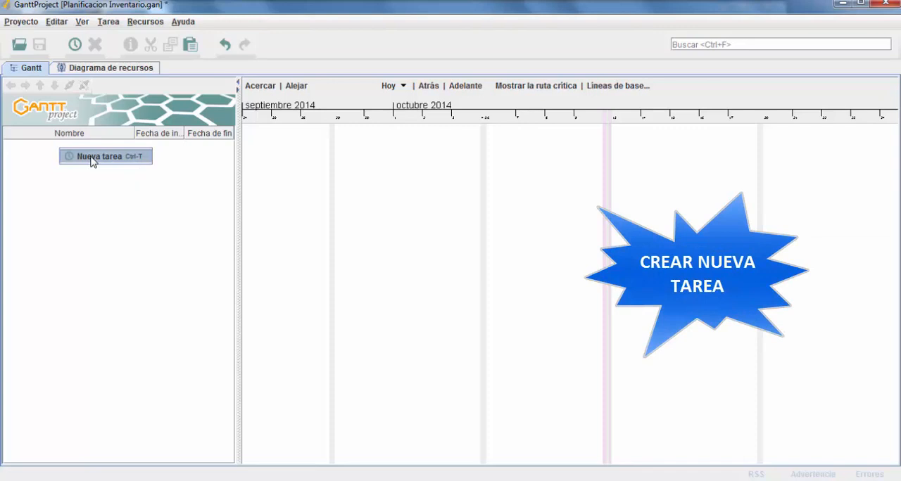
left_click(91, 159)
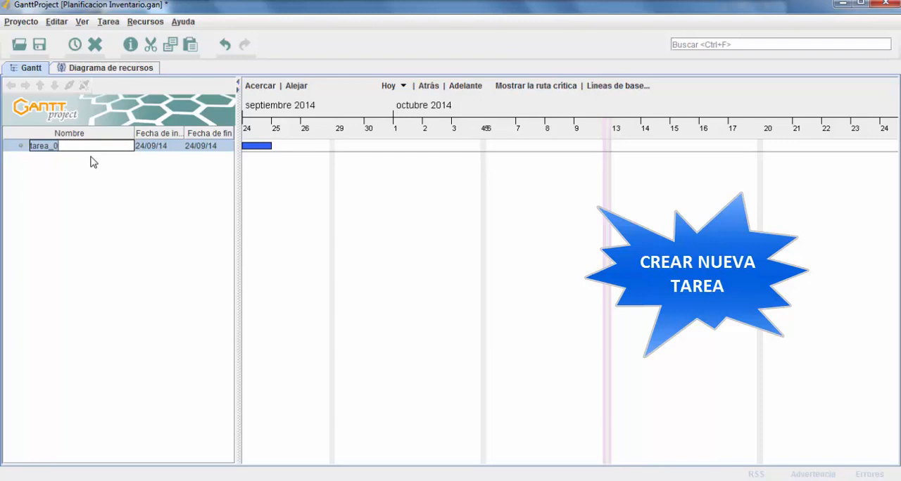
type("INVENTARIO DEL AR")
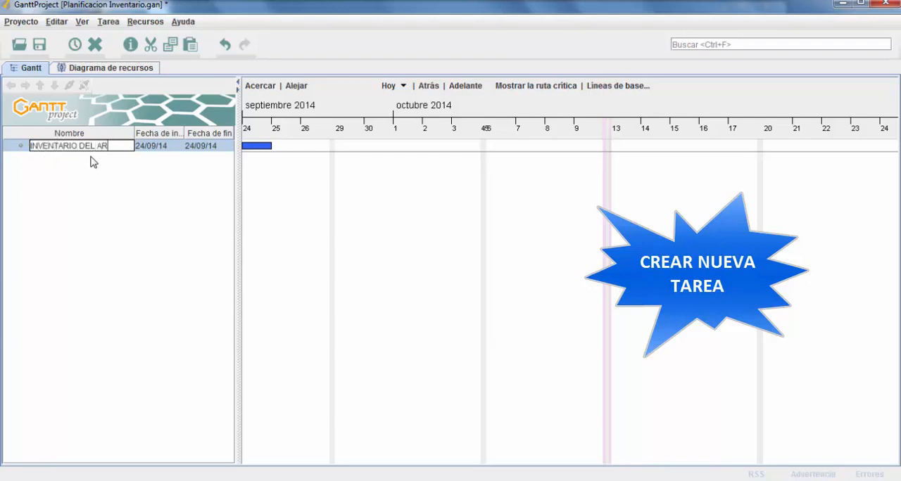
type("BOLADO DE")
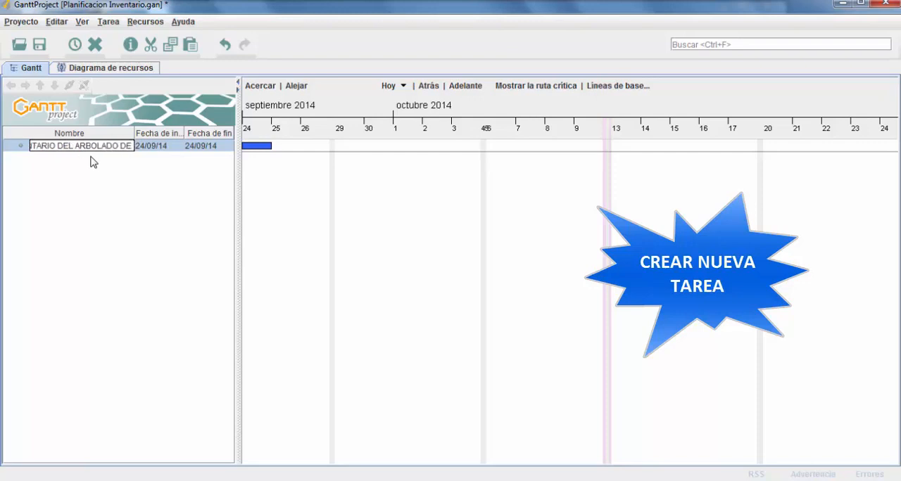
type(" LA CIUDAD")
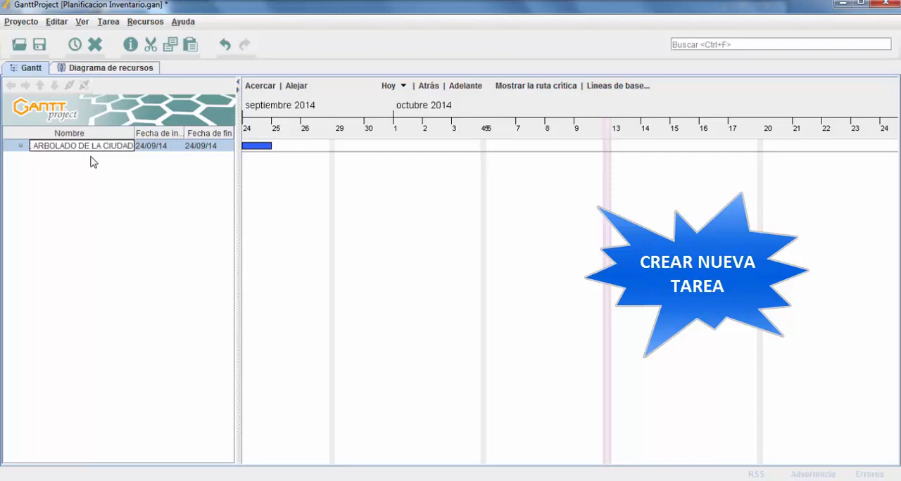
key("Return")
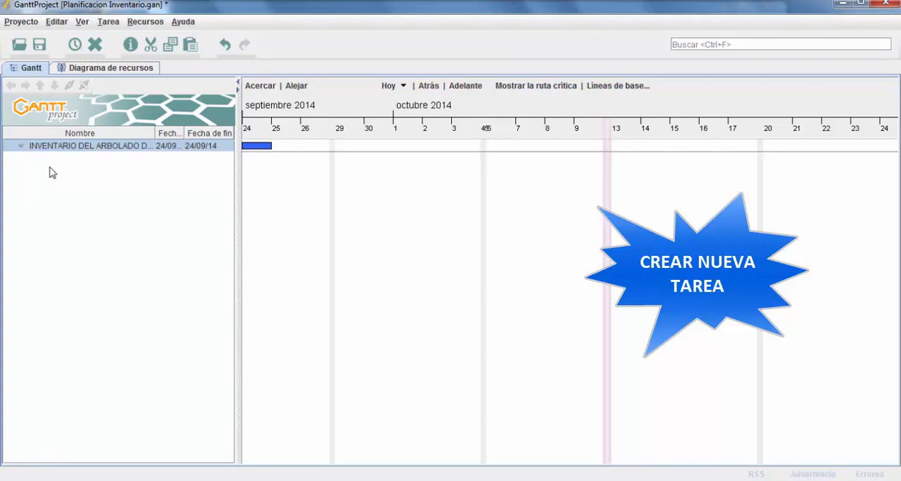
Add a second task below the inventory task and name it "Recopilación de Datos Básicos"
right_click(49, 172)
left_click(92, 178)
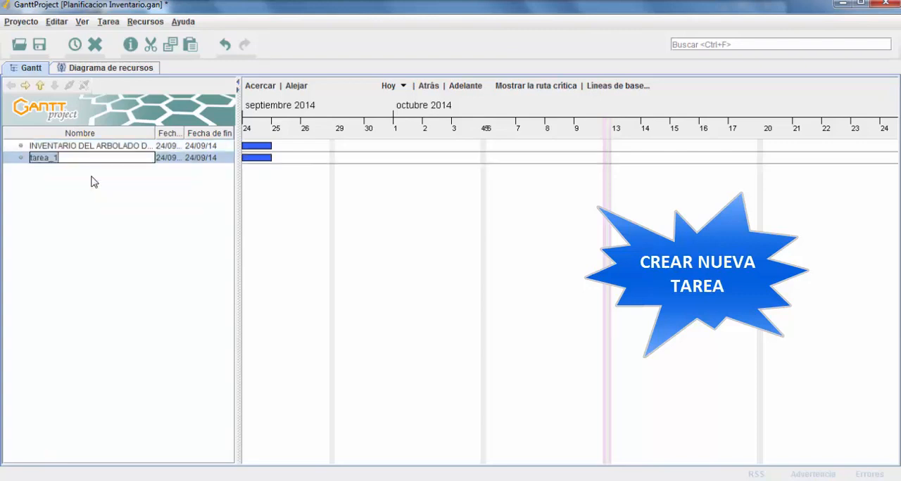
left_click_drag(81, 158, 33, 155)
type("Recopilaci")
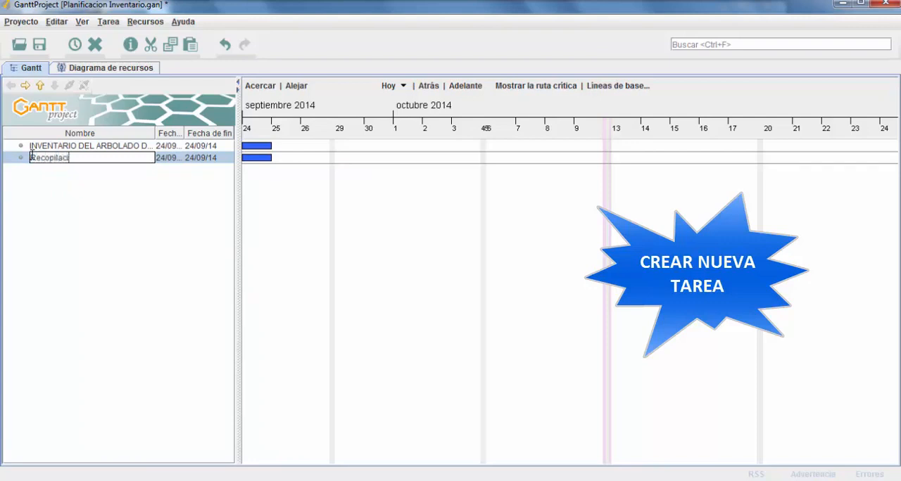
type("ón de Datos Básicos")
key("Return")
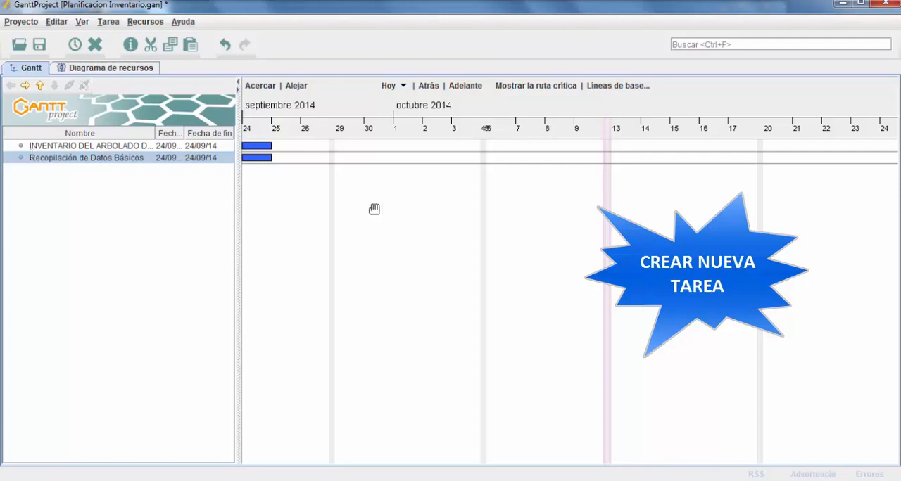
Examine the general, predecessor, resource and custom column properties of the "Recopilación de Datos Básicos" task
left_click_drag(307, 210, 355, 213)
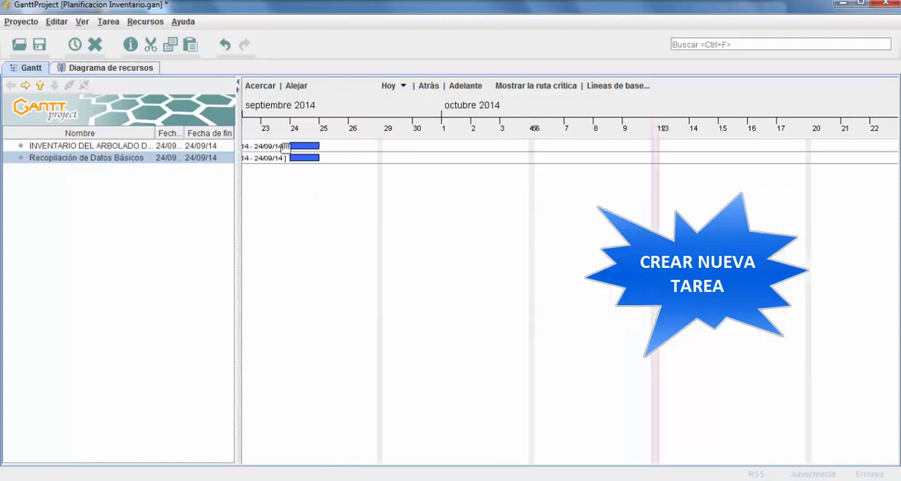
left_click_drag(317, 201, 352, 206)
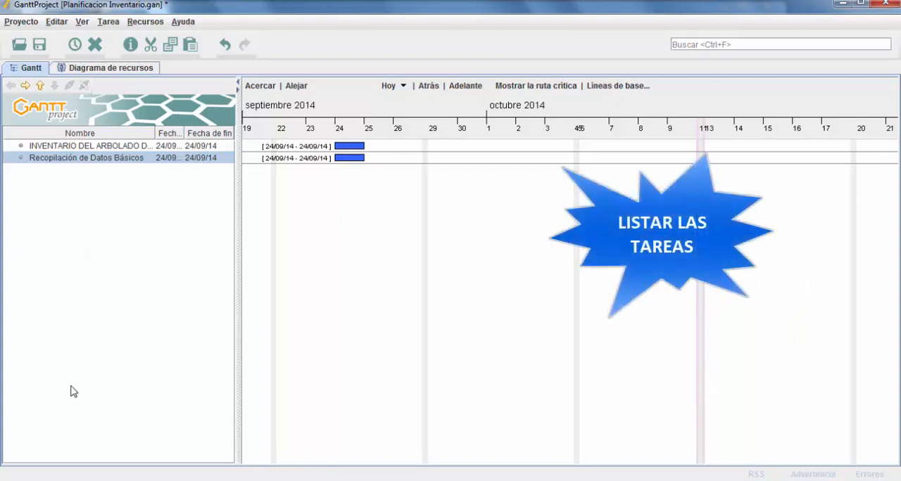
right_click(74, 162)
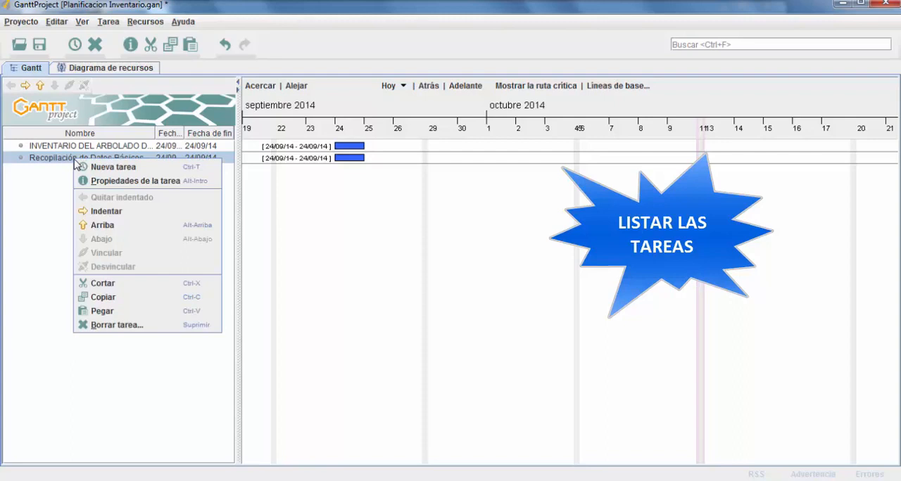
left_click(121, 183)
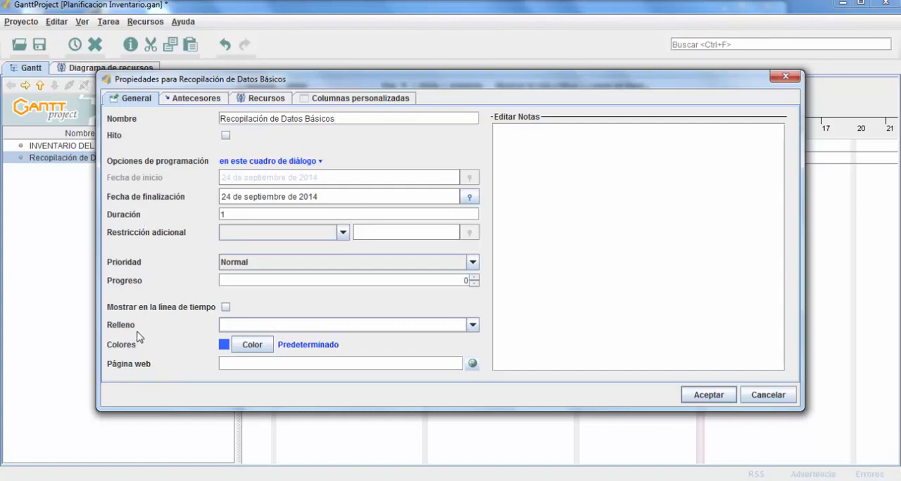
left_click(196, 104)
left_click(262, 101)
left_click(355, 101)
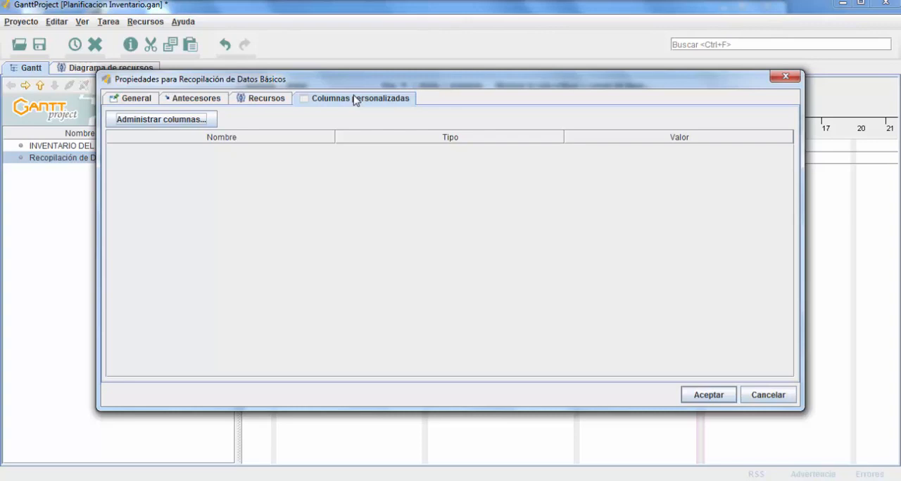
left_click(781, 396)
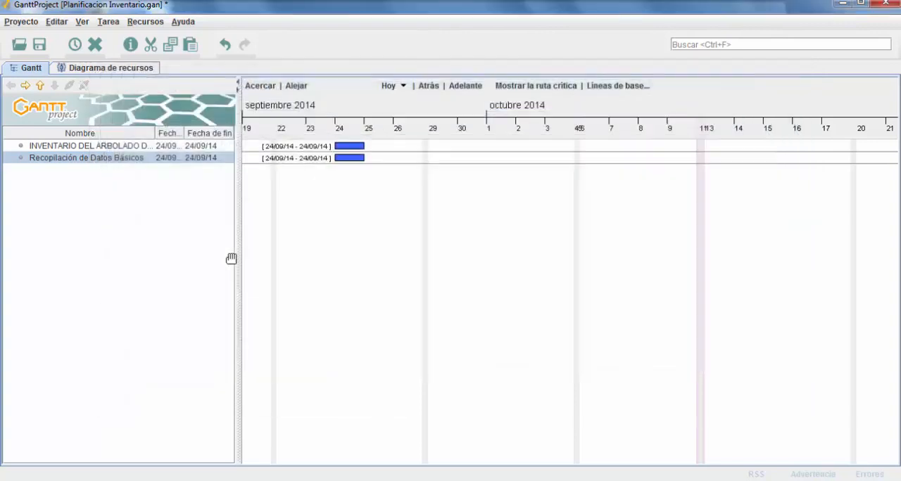
Add a third task named "Definición características del Inventario" and slightly widen the Nombre column of the task list
right_click(48, 170)
left_click(74, 177)
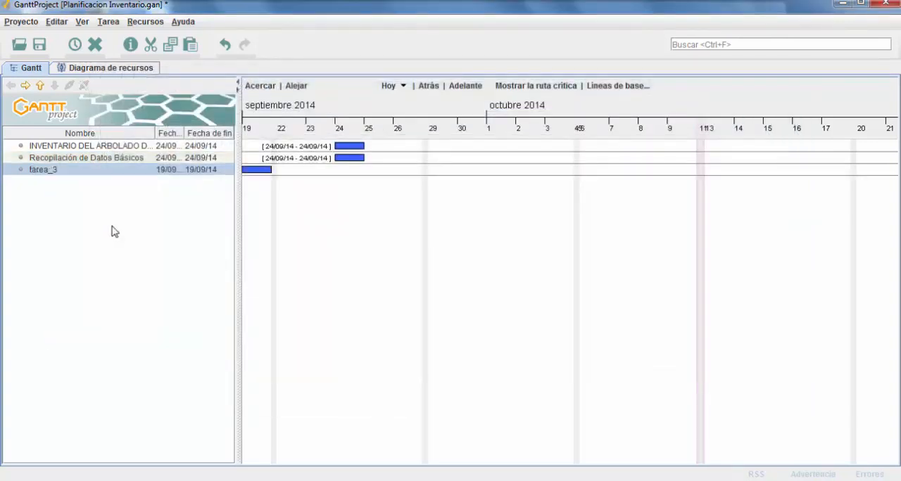
double_click(57, 169)
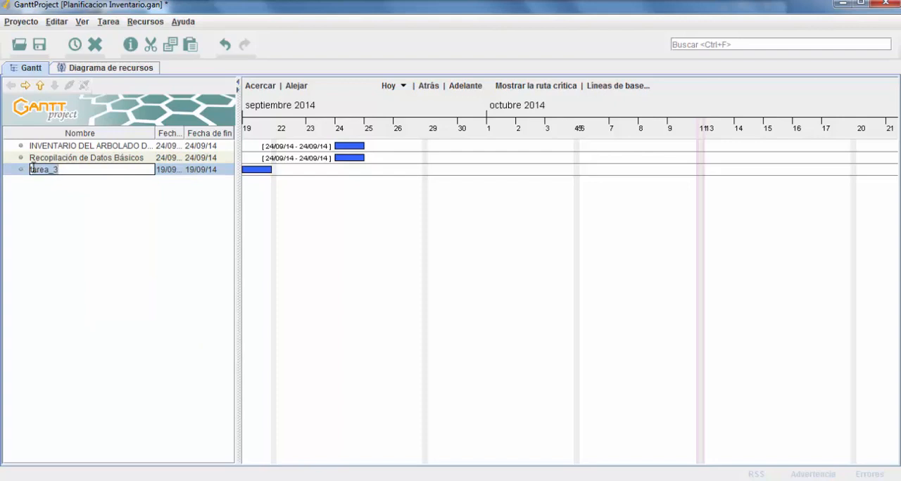
type("Definición carac")
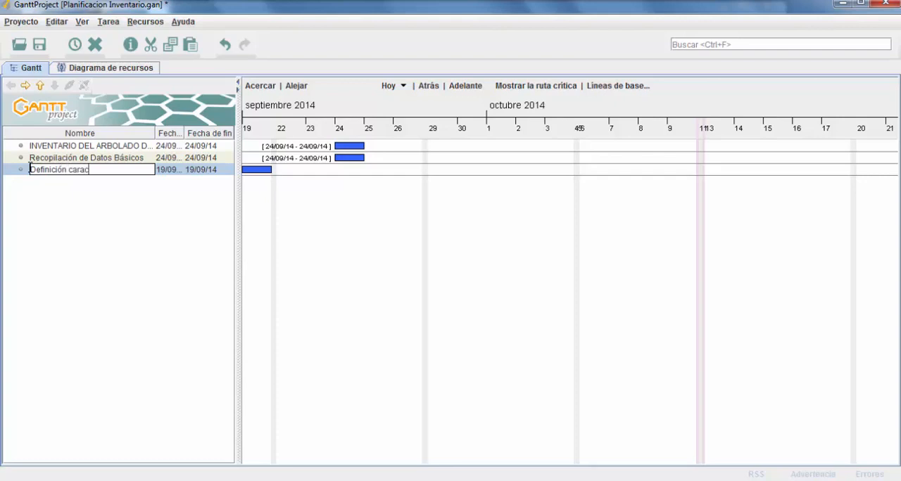
type("terísticas del Inventario")
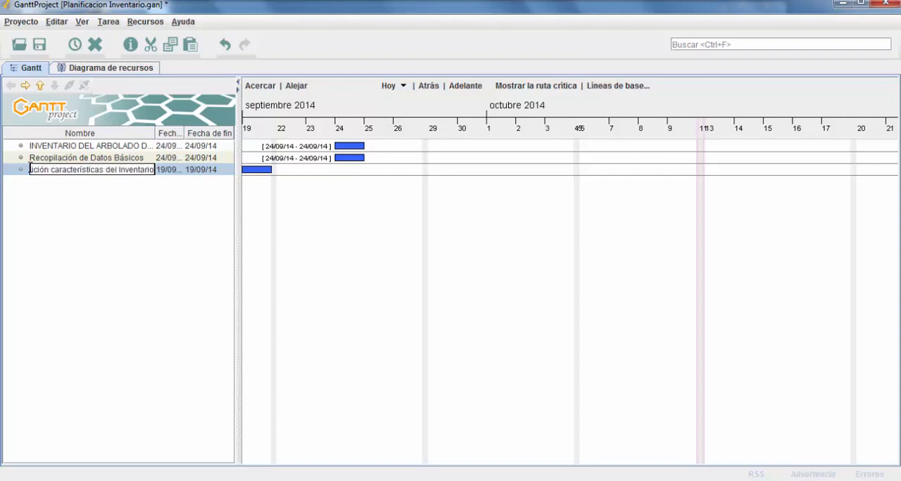
key("Return")
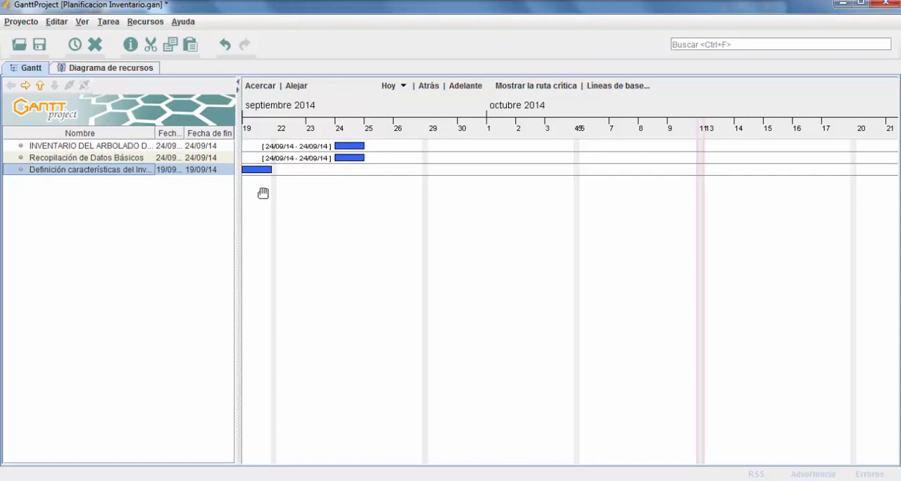
left_click_drag(155, 132, 169, 131)
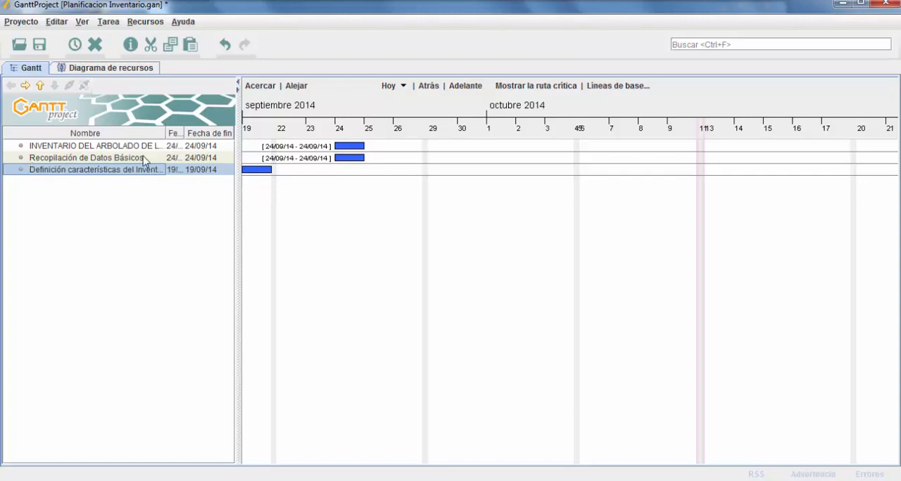
left_click(64, 159)
left_click(68, 169)
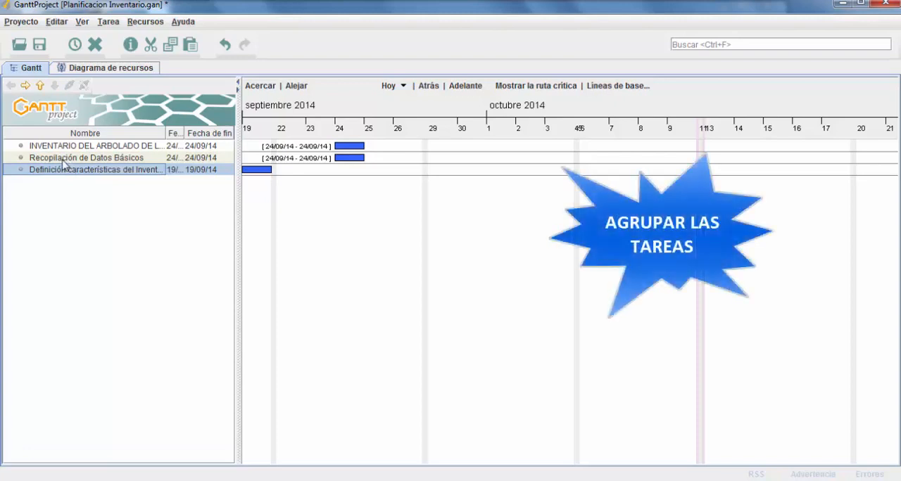
left_click(62, 160)
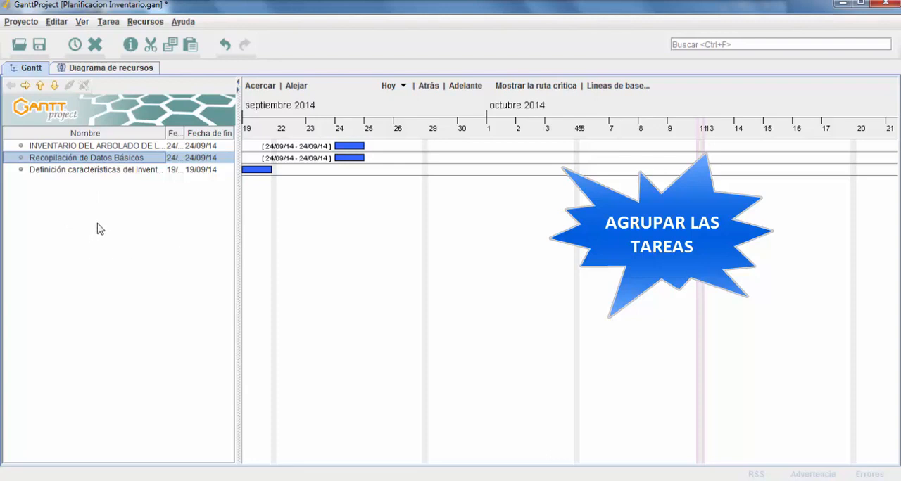
Insert a task directly below the "INVENTARIO DEL ARBOLADO DE LA CIUDAD" task and name it "FASE 1 Datos Previos"
left_click(71, 147)
right_click(70, 148)
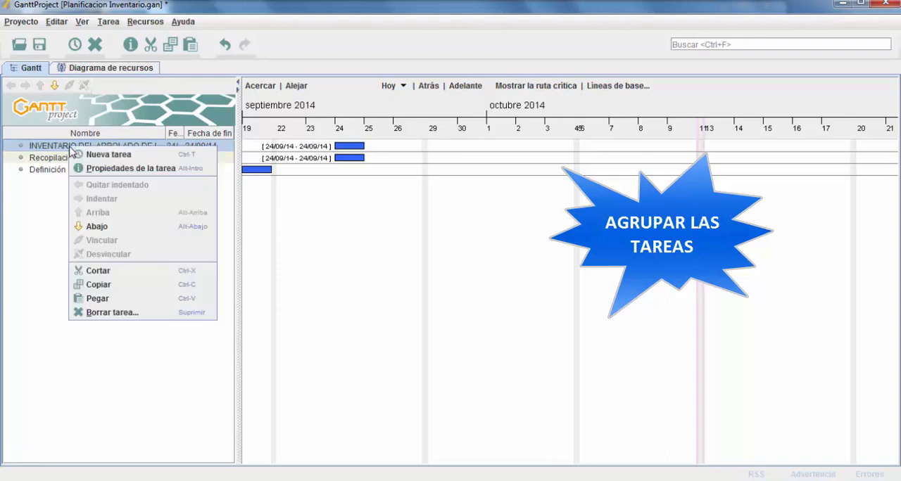
left_click(93, 158)
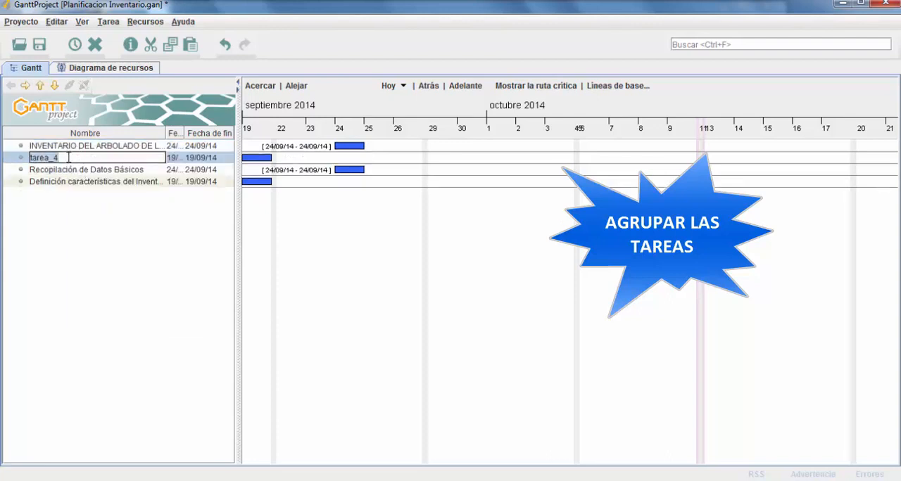
left_click(55, 157)
left_click_drag(58, 157, 30, 158)
type("FASE 1 Datos Pre")
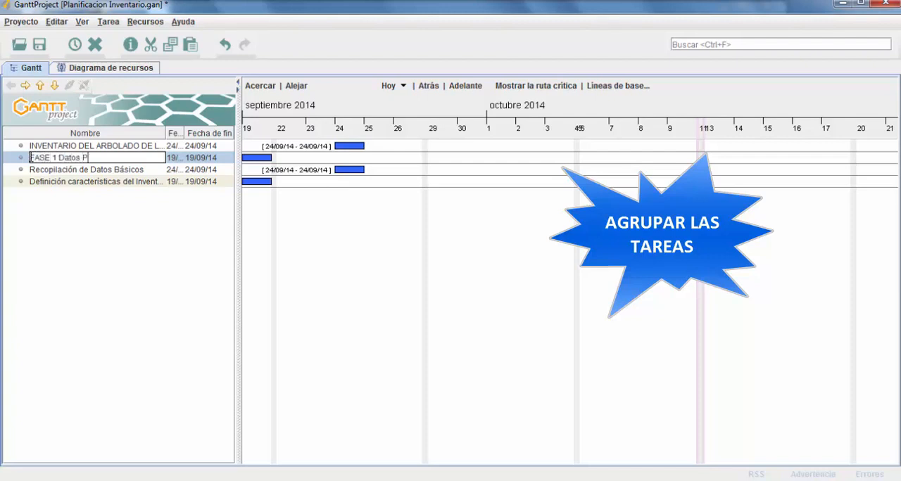
type("vios")
key("Return")
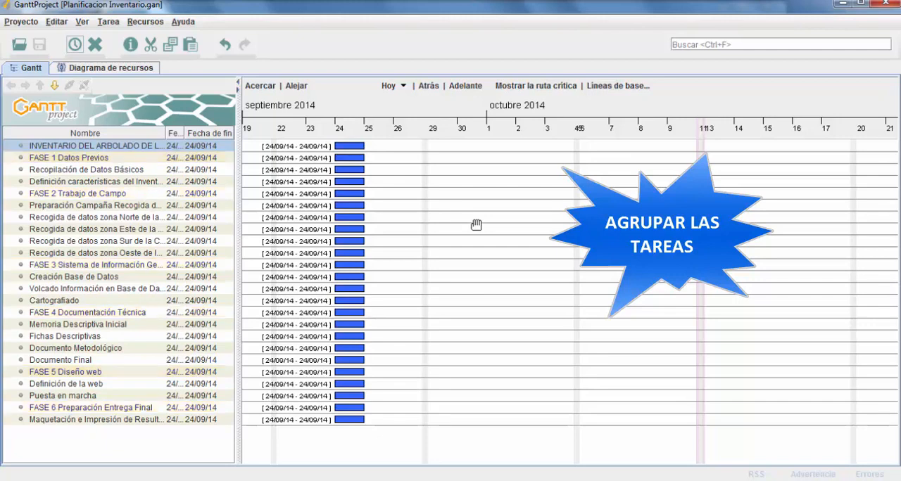
Indent "Recopilación de Datos Básicos" and "Definición características del Inventario" as subtasks of "FASE 1 Datos Previos"
left_click(81, 159)
left_click(92, 172)
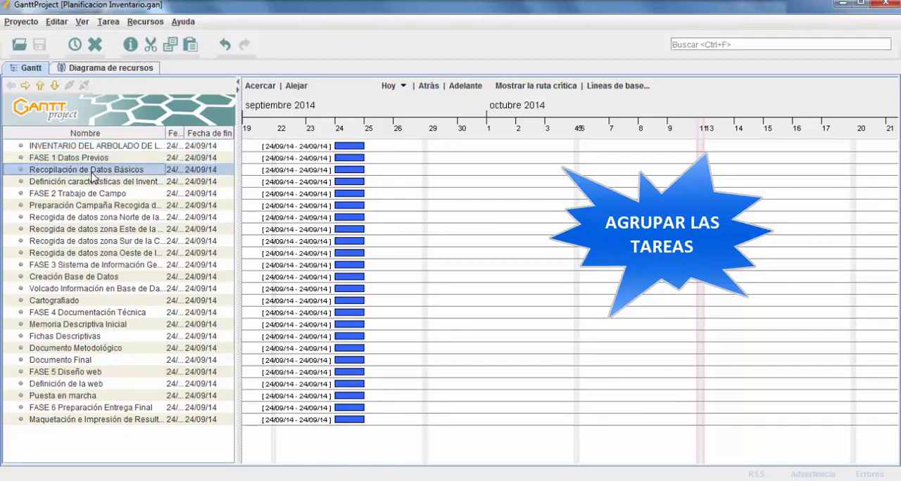
left_click(95, 183)
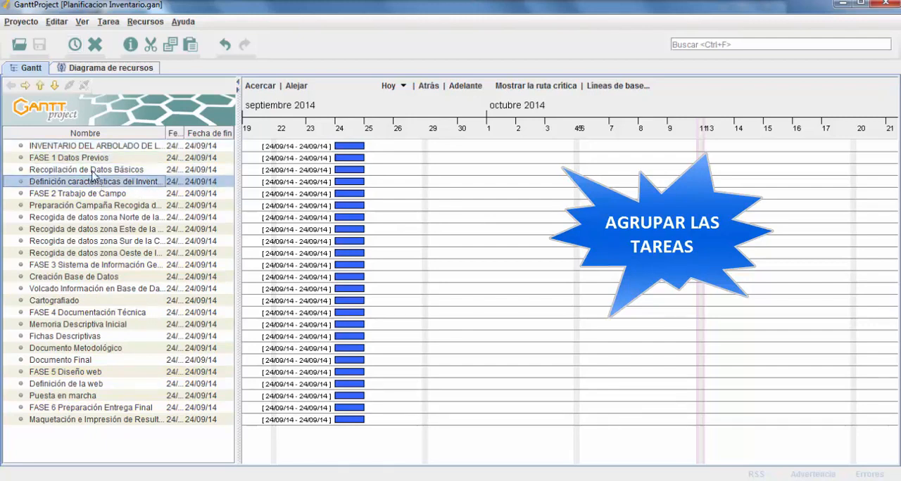
left_click(92, 172)
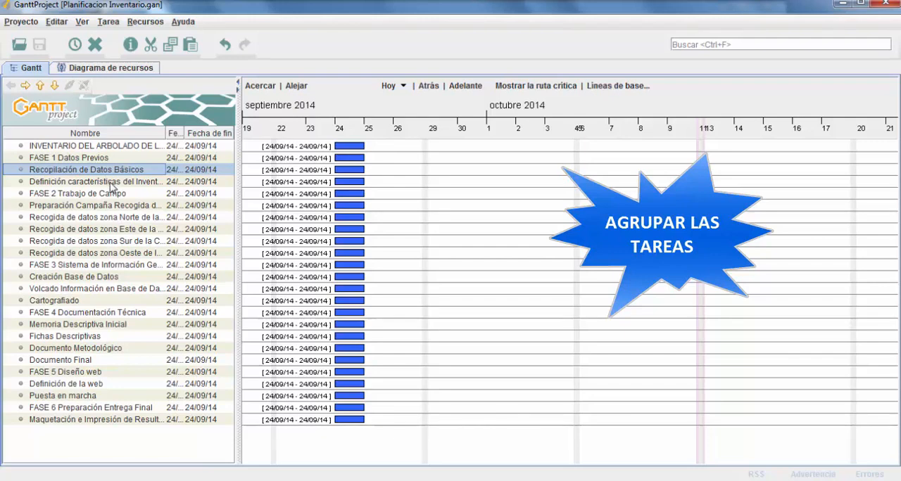
left_click(110, 183, "shift")
right_click(111, 184)
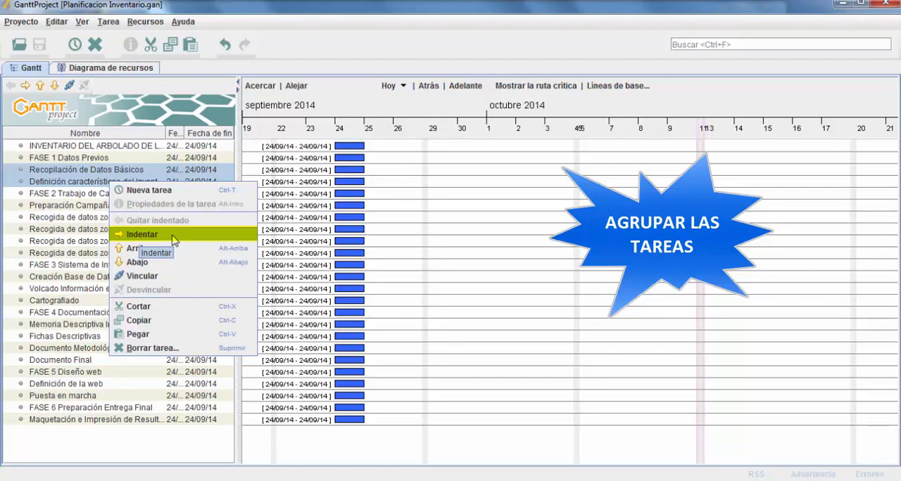
left_click(173, 236)
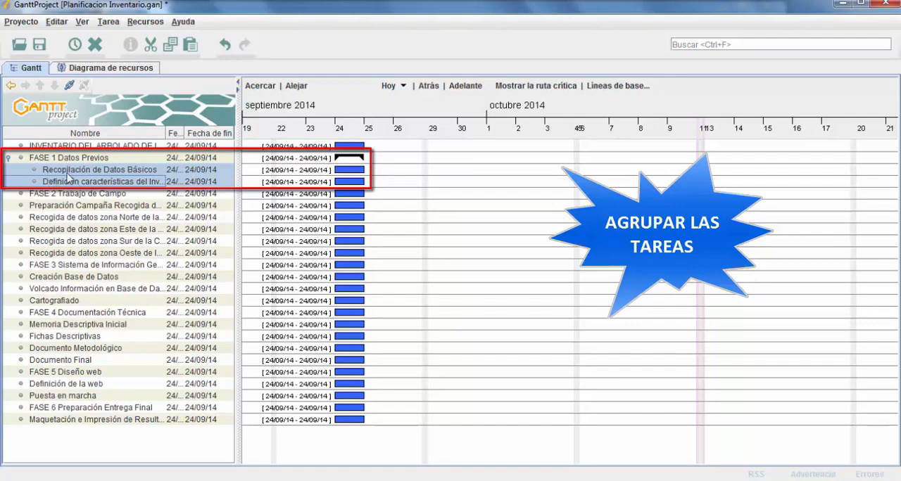
left_click(9, 158)
left_click(8, 158)
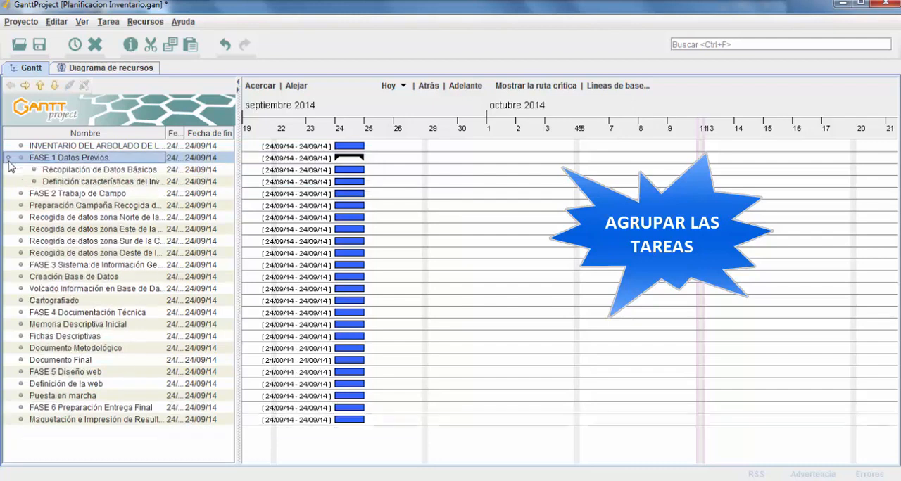
Indent the field campaign preparation task and the four "Recogida de datos zona" tasks under "FASE 2 Trabajo de Campo"
left_click(77, 207)
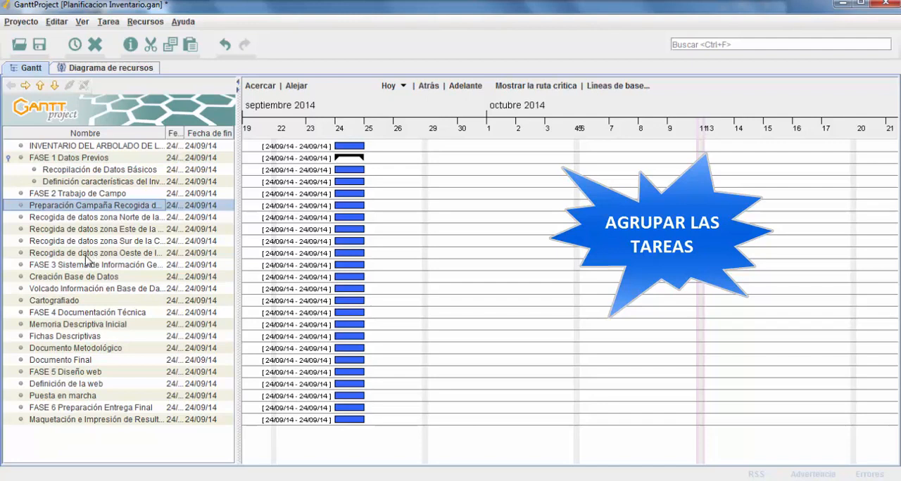
left_click(87, 254, "shift")
right_click(87, 259)
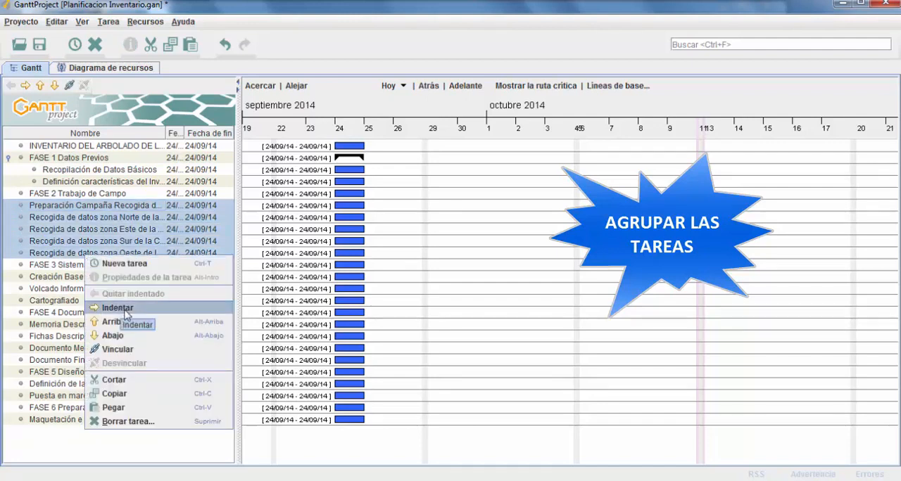
left_click(124, 311)
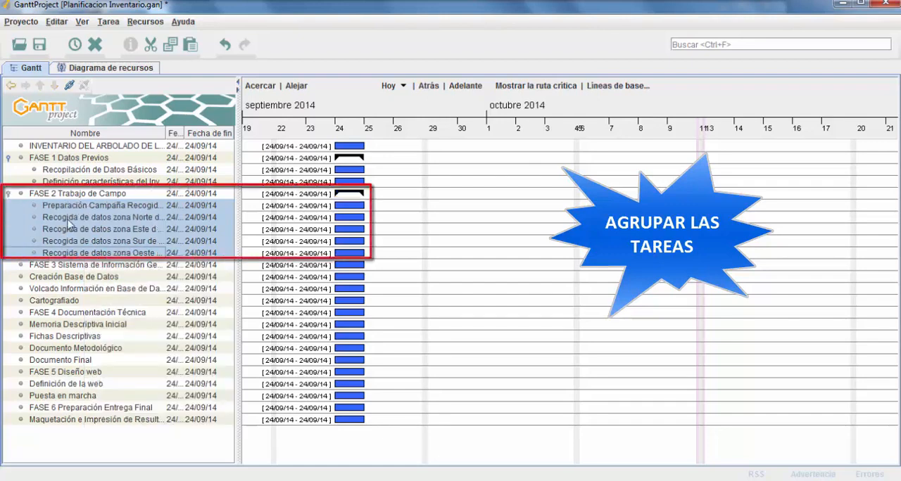
Indent the tasks from "Creación Base de Datos" through "Cartografiado" under the FASE 3 task
left_click(67, 278)
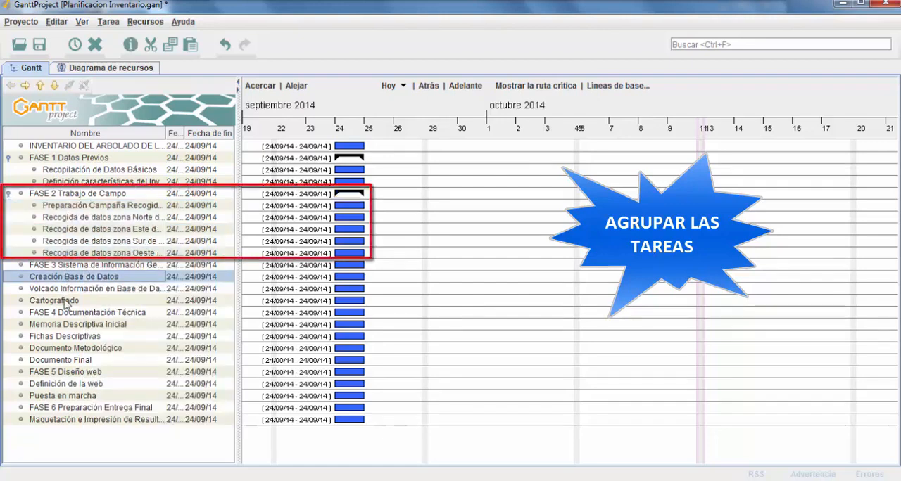
left_click(65, 298, "shift")
right_click(65, 301)
left_click(109, 348)
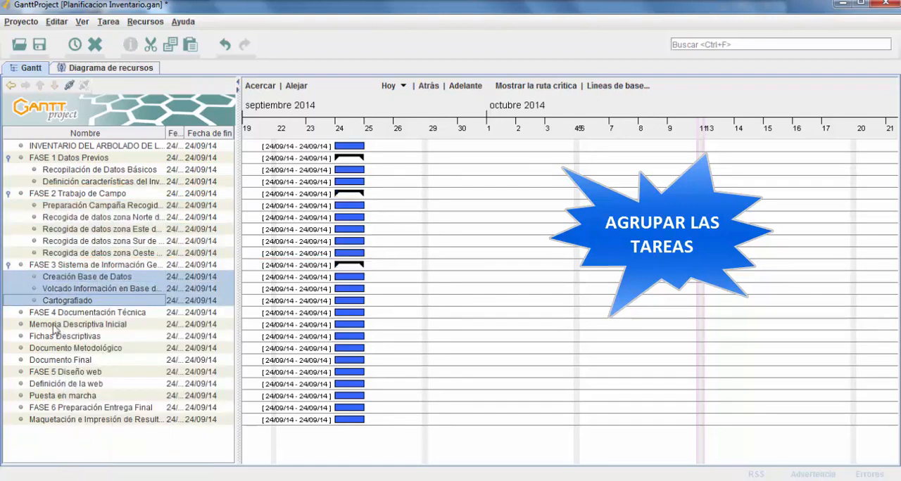
Indent the four tasks from "Memoria Descriptiva Inicial" through "Documento Final" under "FASE 4 Documentación Técnica"
left_click(56, 325)
left_click(62, 360, "shift")
right_click(62, 361)
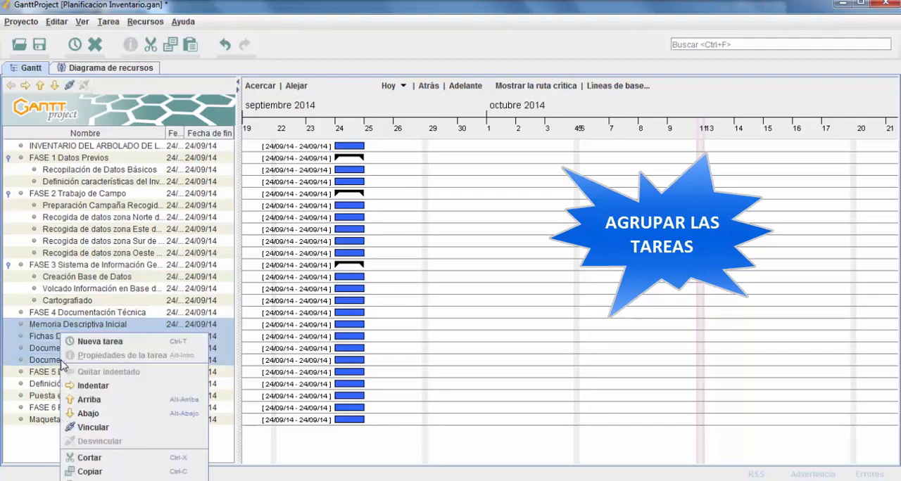
left_click(103, 386)
Indent "Definición de la web" and "Puesta en marcha" as subtasks of "FASE 5 Diseño web"
left_click(60, 384)
left_click(60, 396, "shift")
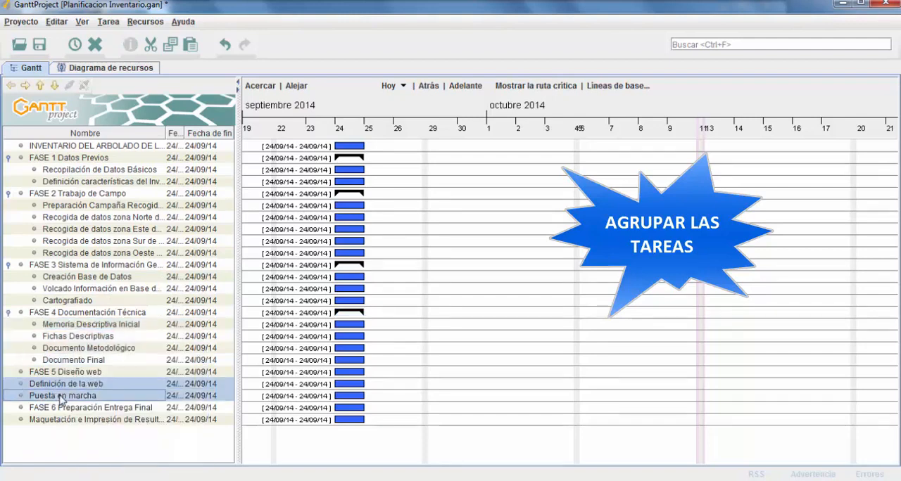
right_click(60, 397)
left_click(83, 386)
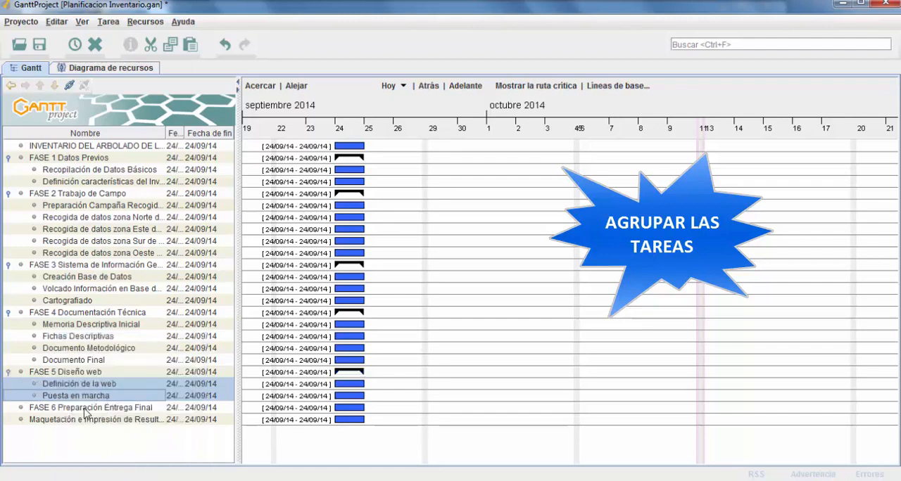
Indent the "Maquetación e Impresión" task under "FASE 6 Preparación Entrega Final"
left_click(66, 425)
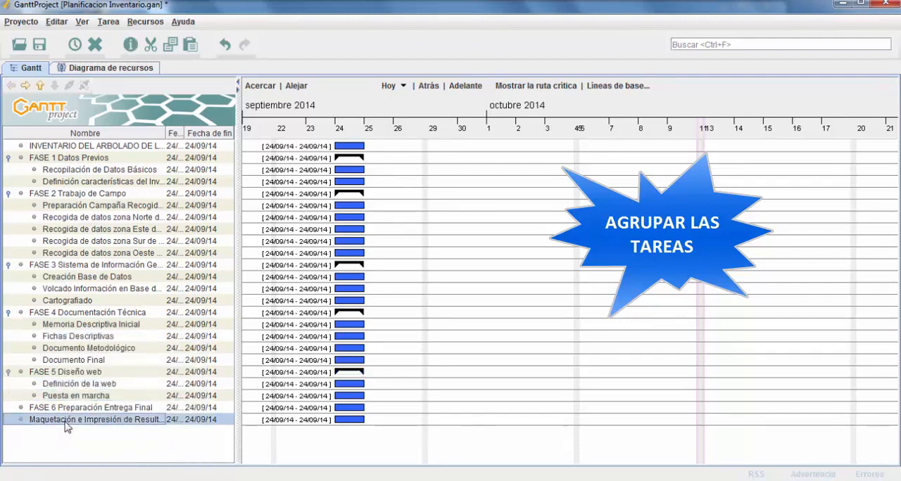
right_click(67, 425)
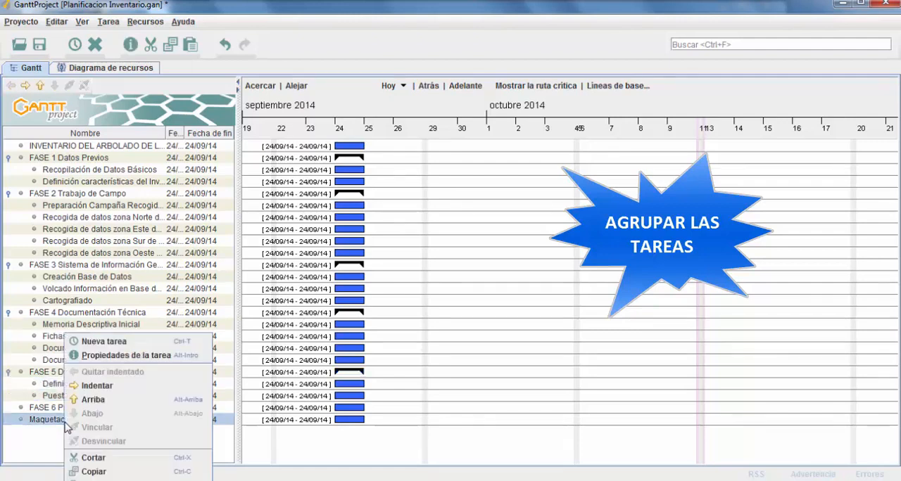
left_click(97, 386)
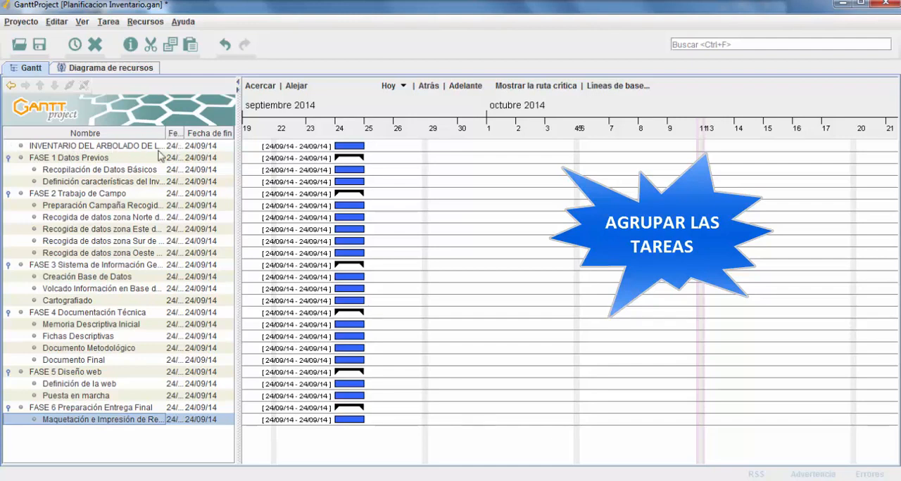
Select all six FASE tasks together and indent them under the main "INVENTARIO DEL ARBOLADO DE LA CIUDAD" task
left_click(88, 162)
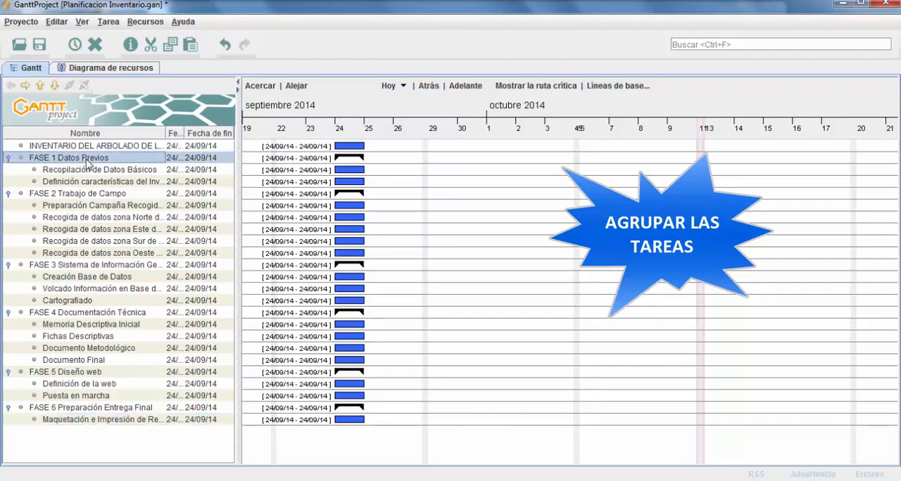
left_click(67, 194, "ctrl")
left_click(79, 266, "ctrl")
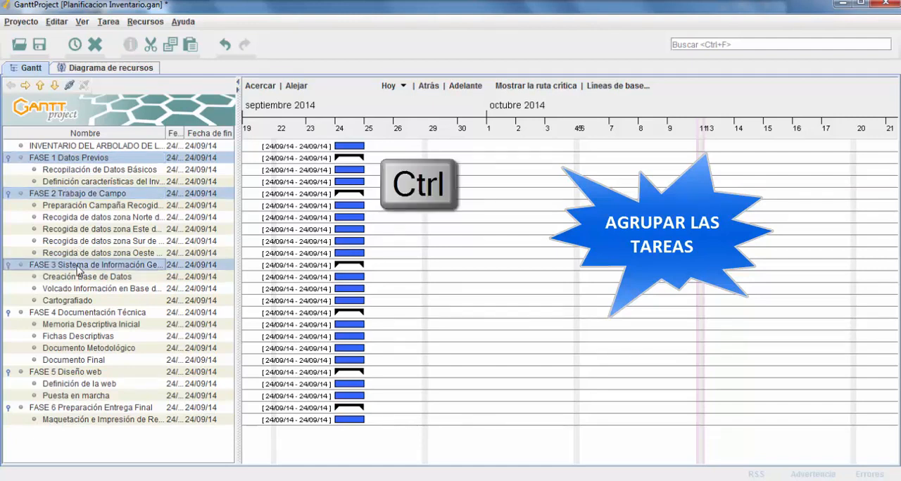
left_click(77, 315, "ctrl")
left_click(71, 373, "ctrl")
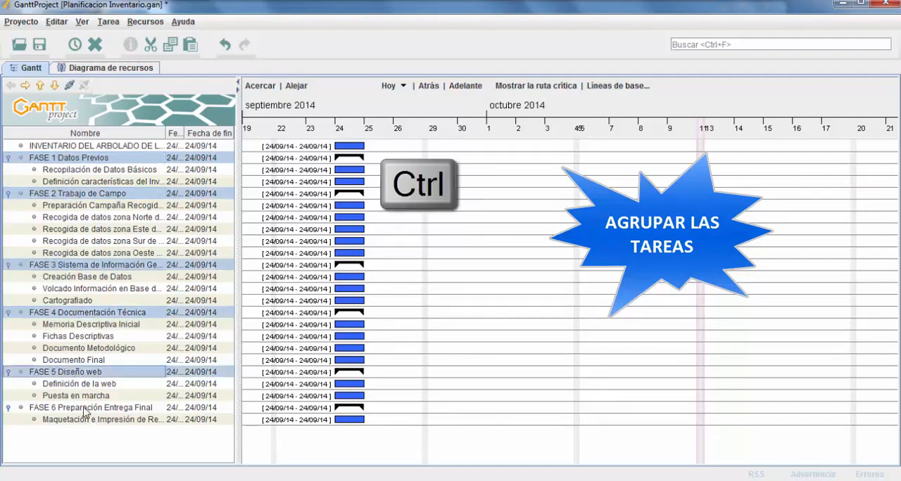
left_click(84, 409, "ctrl")
right_click(84, 411)
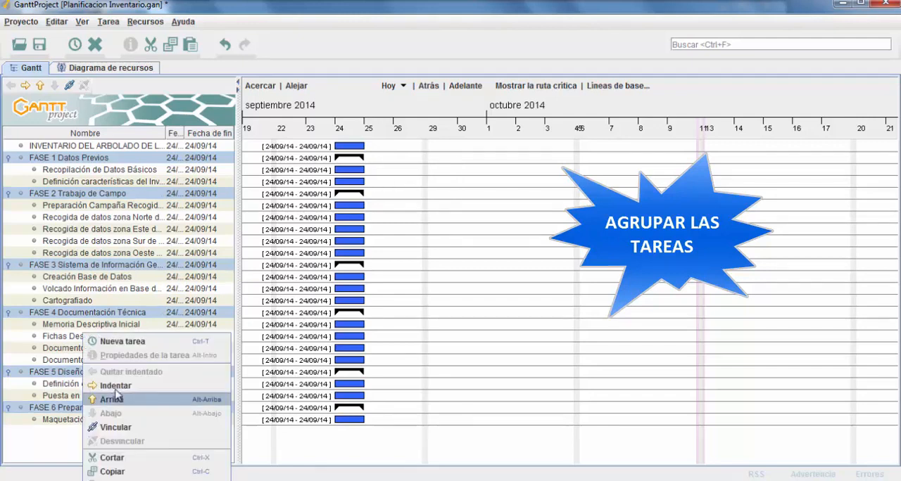
left_click(116, 386)
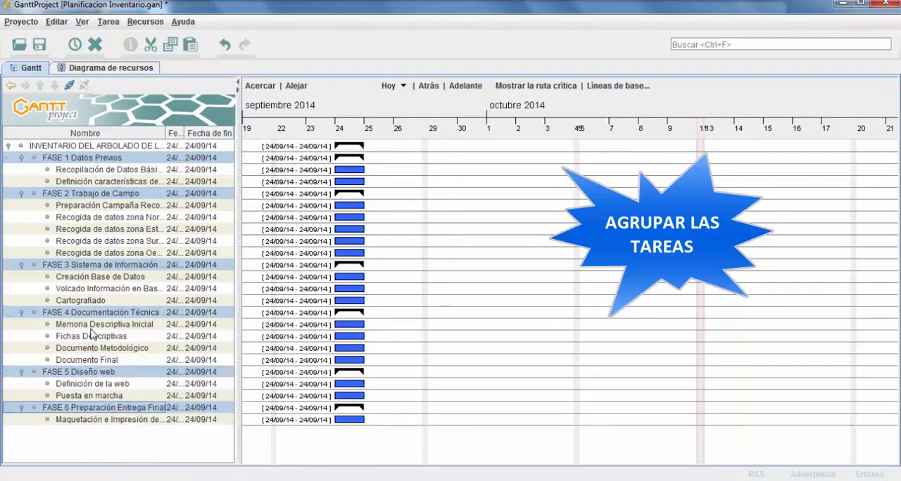
Collapse and re-expand the main inventory task, and collapse each of the six phases to check the grouping
left_click(46, 146)
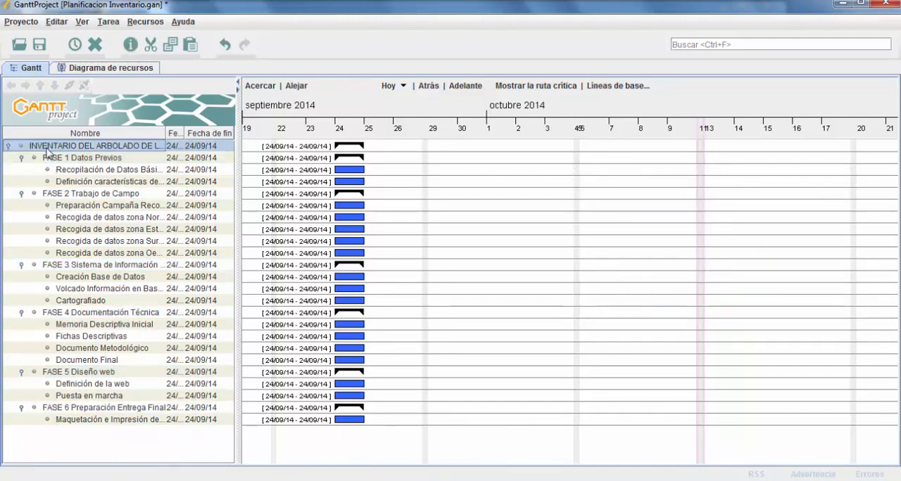
left_click(7, 147)
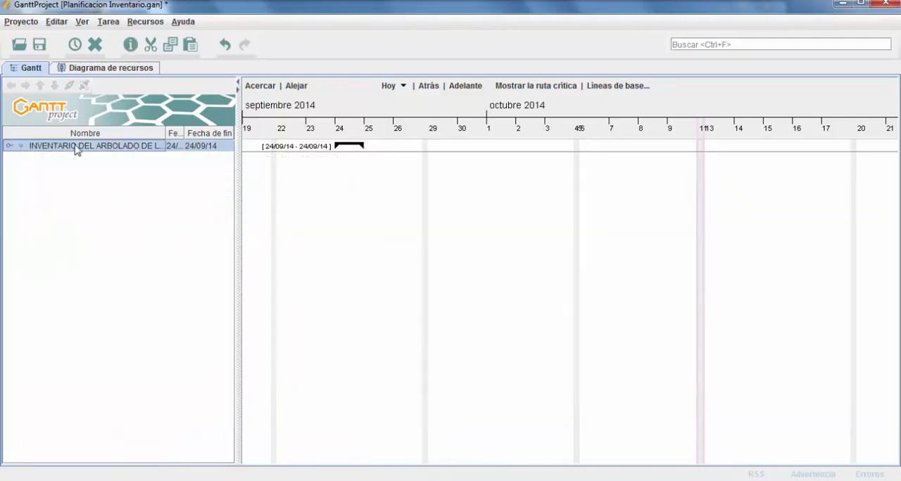
left_click(8, 146)
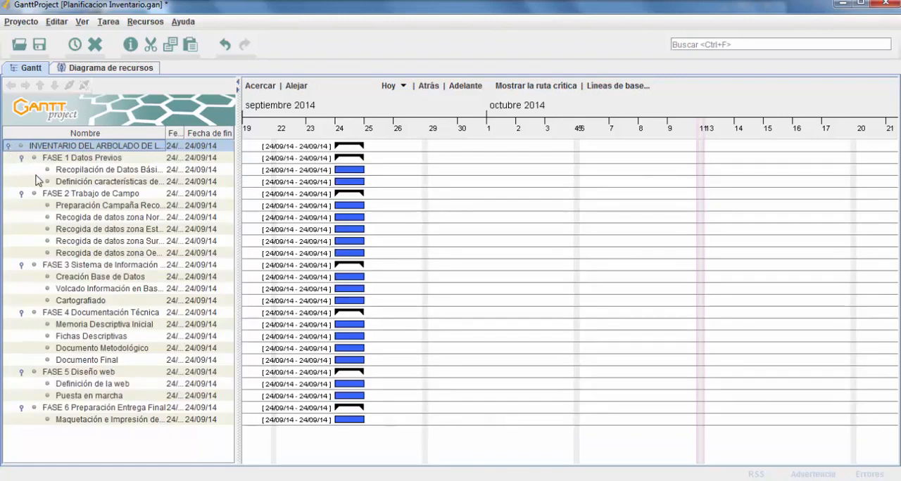
left_click(21, 157)
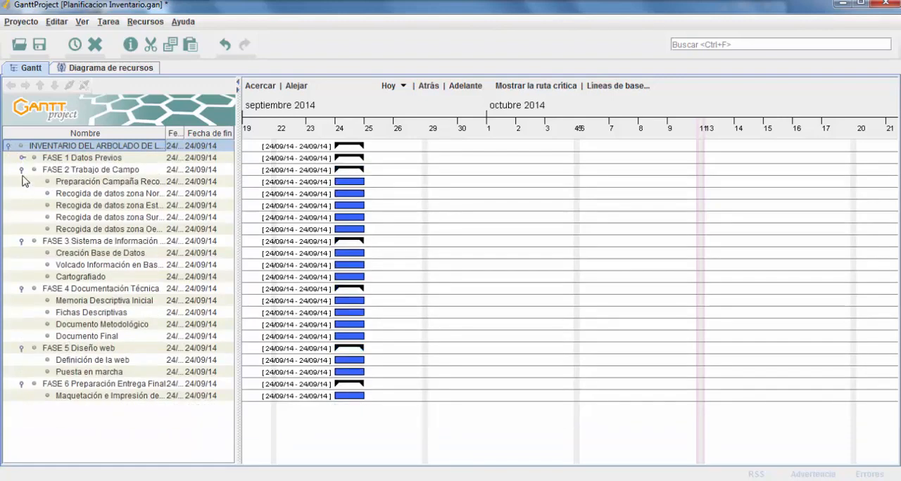
left_click(22, 169)
left_click(21, 182)
left_click(22, 194)
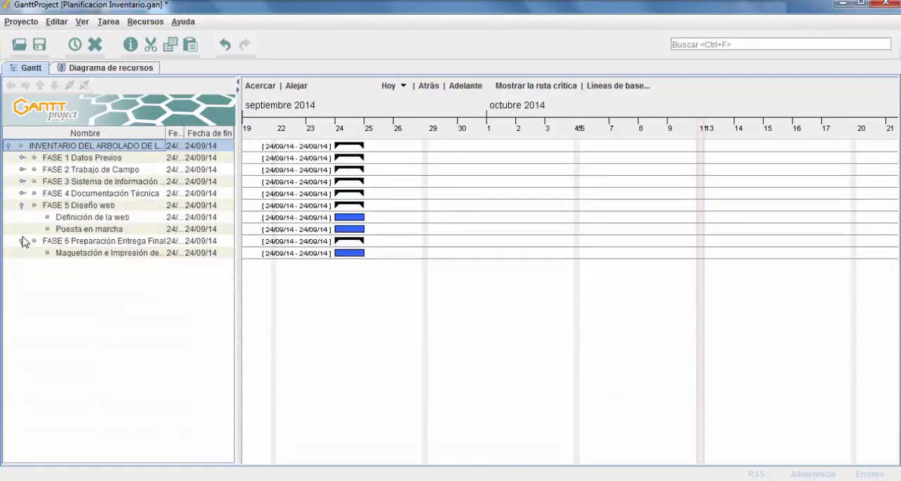
left_click(21, 206)
left_click(21, 217)
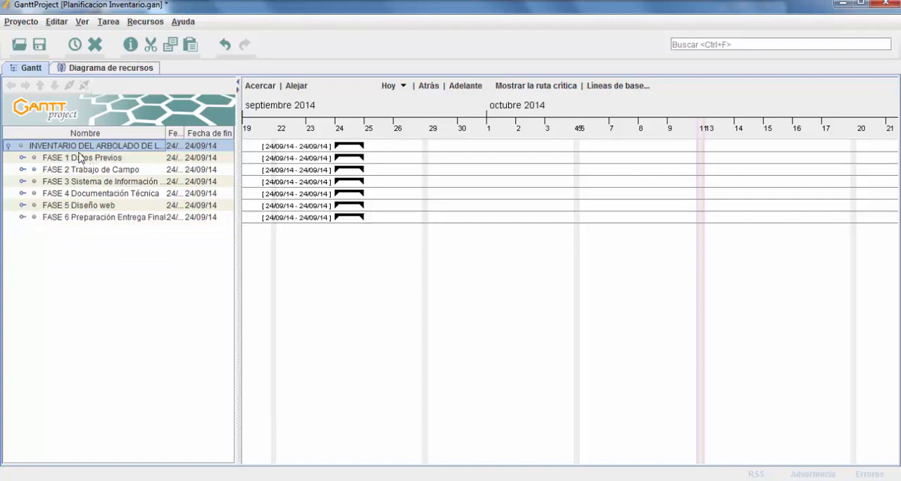
Expand all six phases again to show their subtasks
left_click(21, 158)
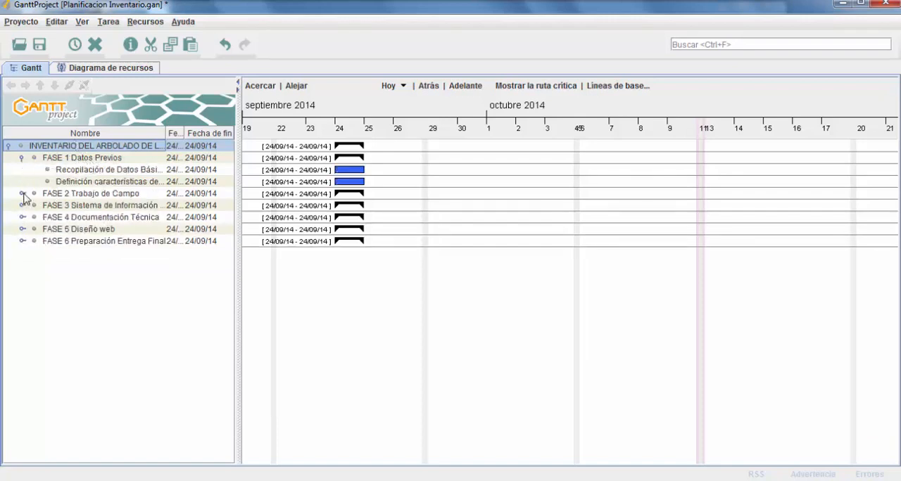
left_click(21, 194)
left_click(21, 264)
left_click(21, 312)
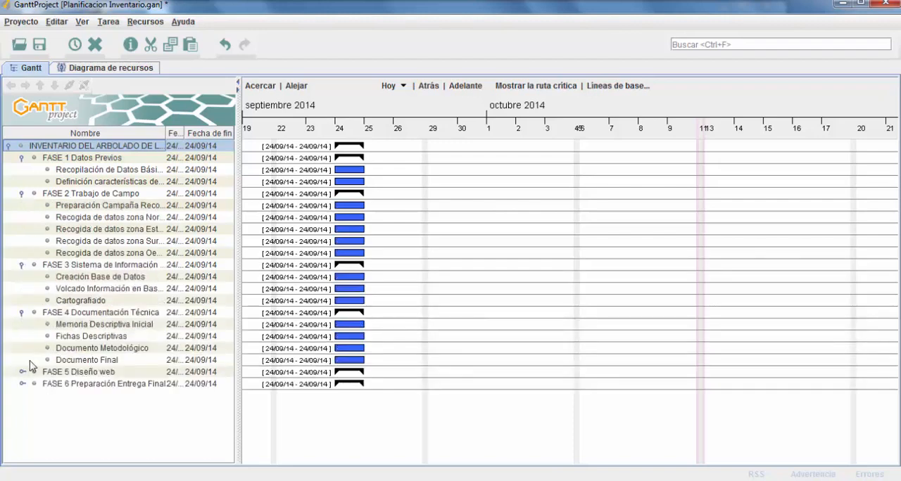
left_click(21, 372)
left_click(21, 407)
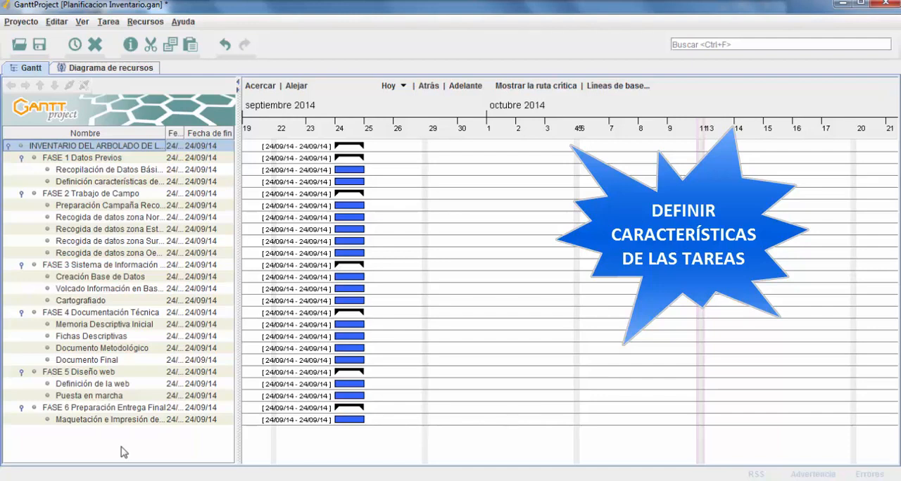
Save the project, and widen the task list area and its Nombre column to fit the full task names
left_click(40, 44)
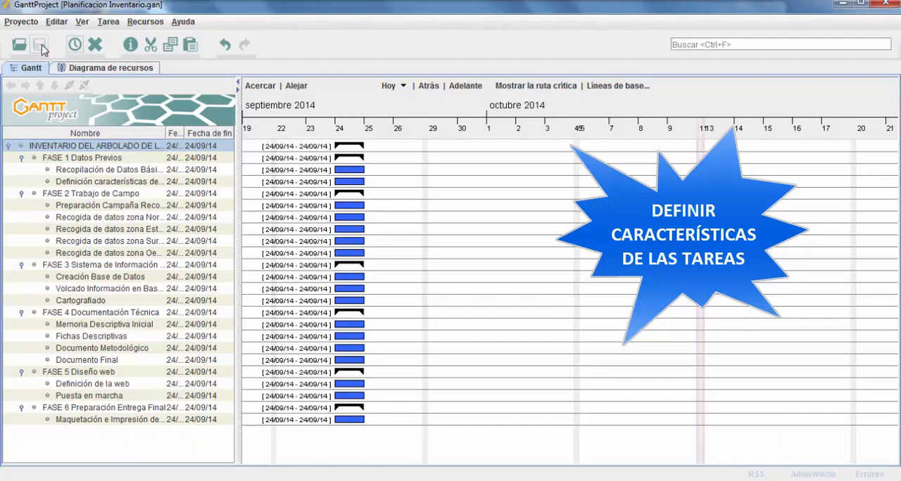
left_click(94, 172)
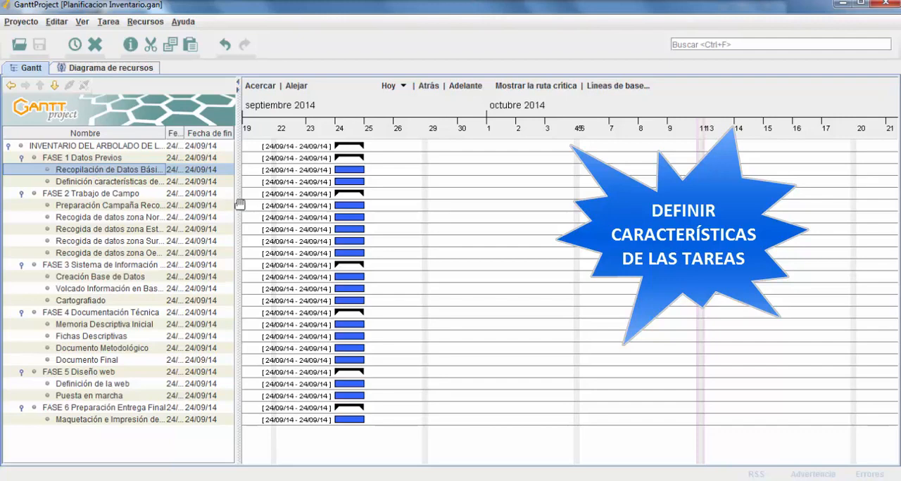
left_click_drag(238, 203, 316, 203)
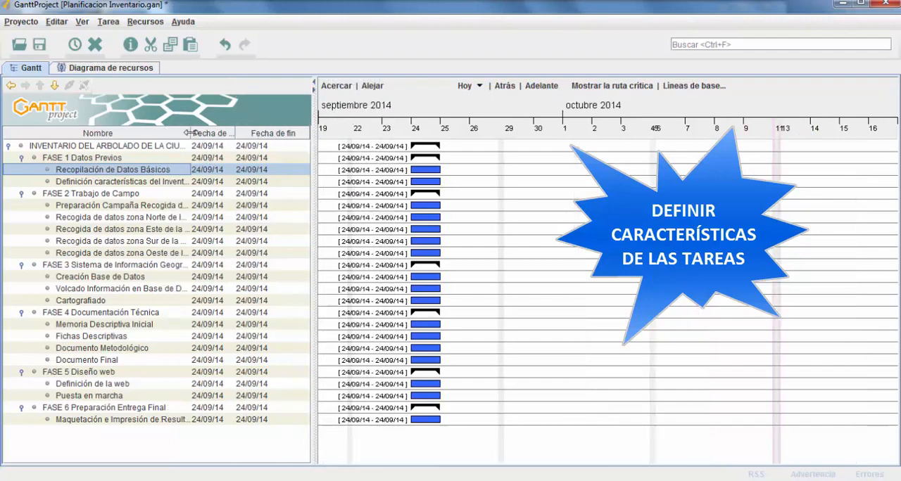
left_click_drag(191, 133, 257, 133)
In the properties of "Recopilación de Datos Básicos", set the scheduling option so that the end date is calculated
right_click(144, 171)
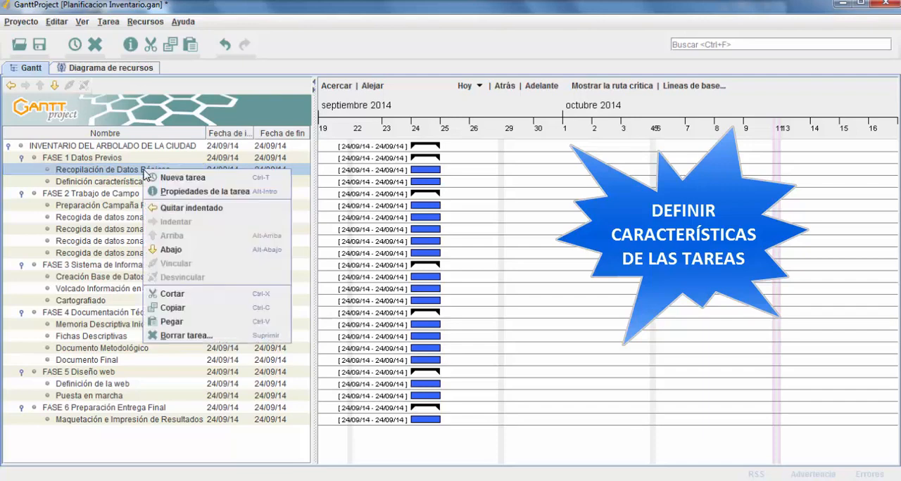
left_click(201, 194)
left_click_drag(199, 81, 206, 80)
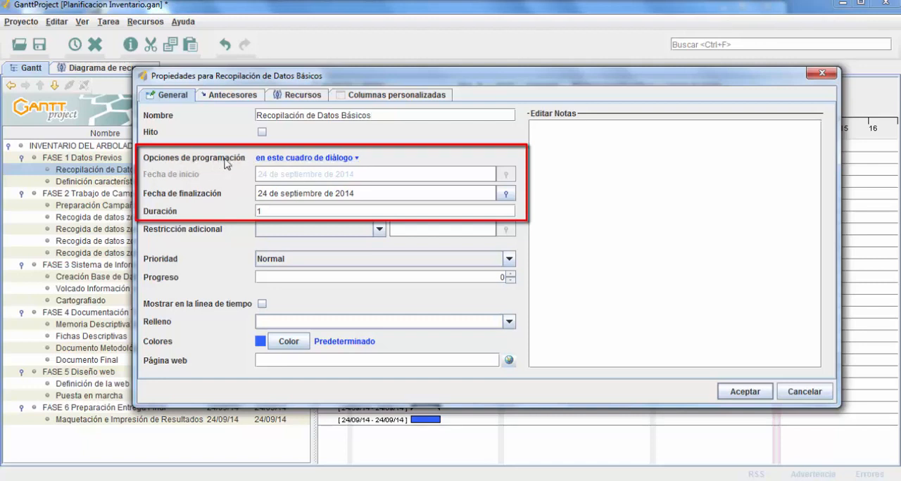
left_click(355, 161)
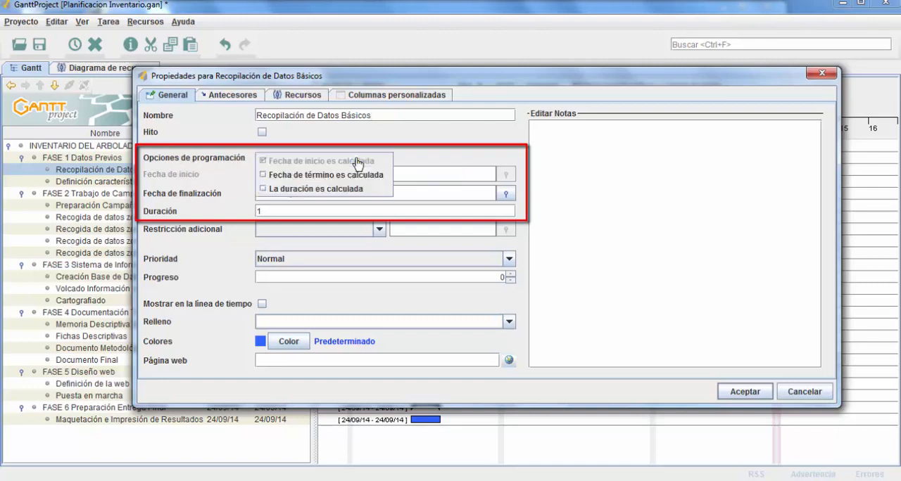
left_click(263, 175)
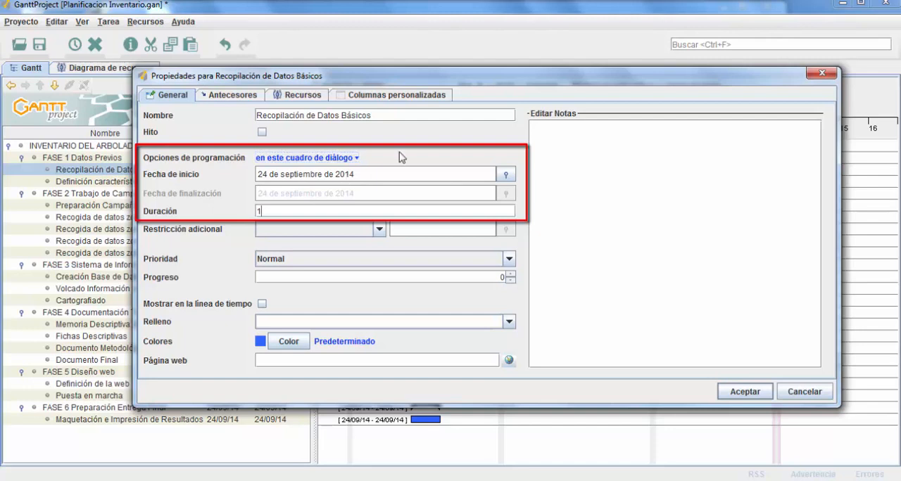
Set the task's start date to 1 October 2014 and its duration to 6 days, and accept the properties
left_click(504, 174)
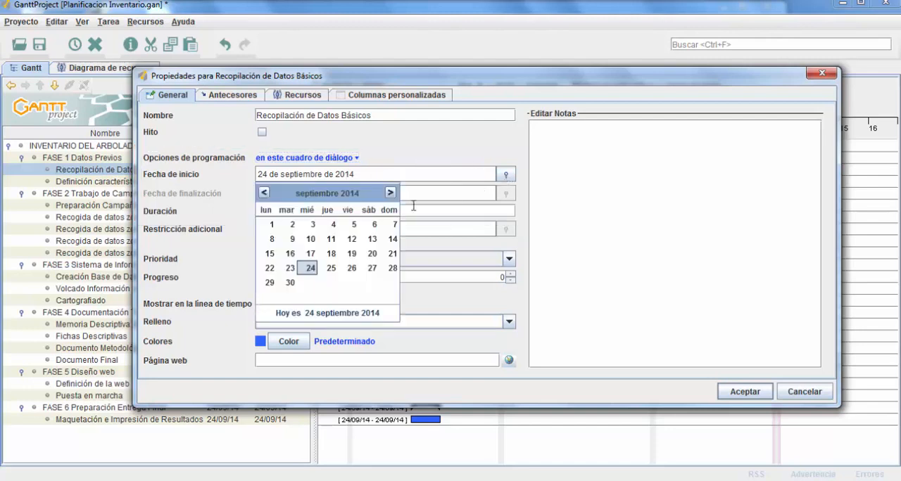
left_click(390, 193)
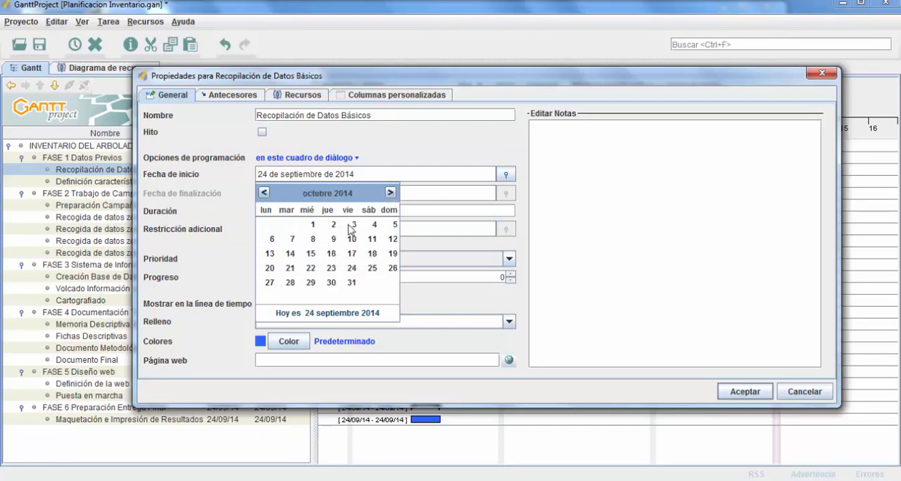
left_click(311, 225)
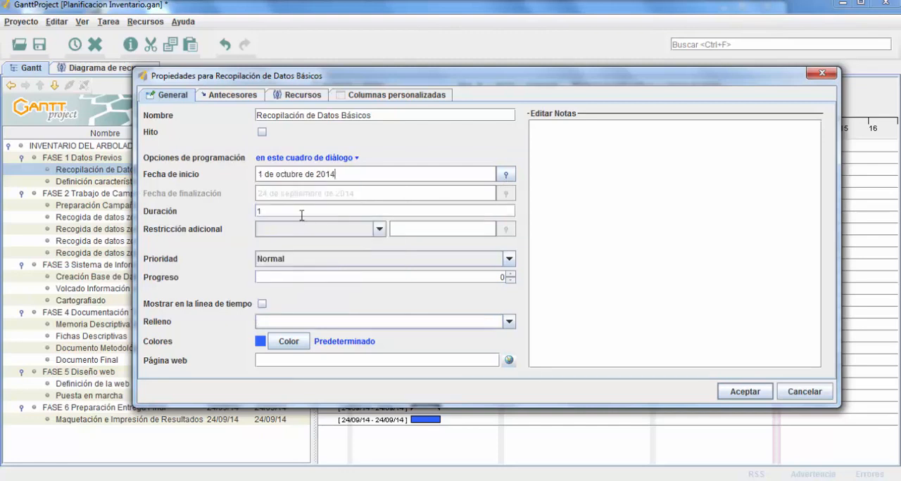
double_click(296, 212)
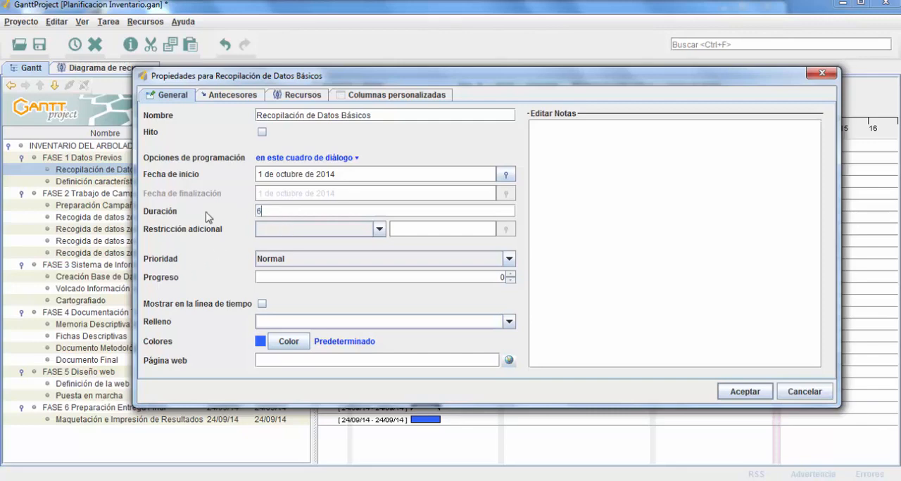
left_click(760, 391)
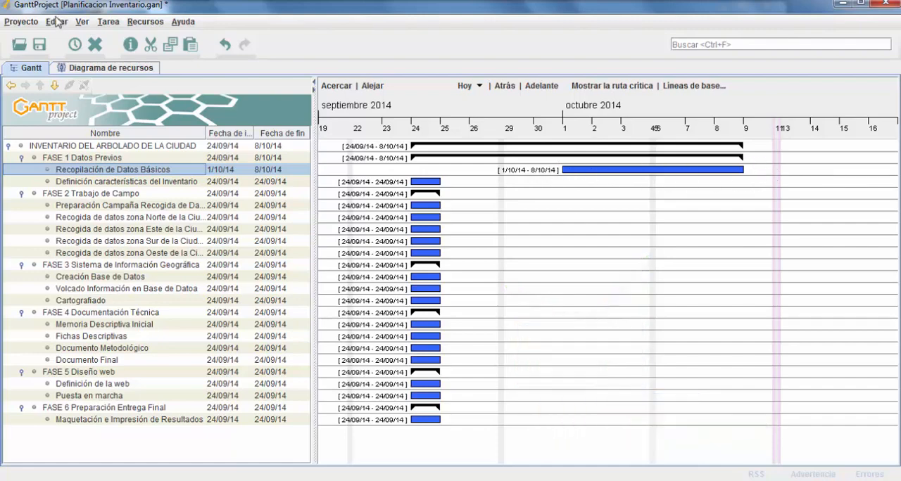
In the Gantt chart configuration, set the detail shown to the left of the task bars to blank
left_click(57, 22)
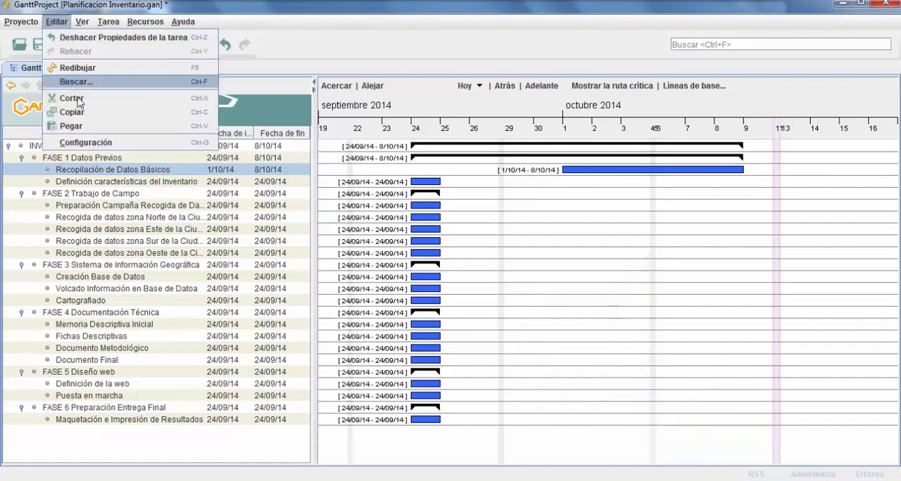
left_click(98, 147)
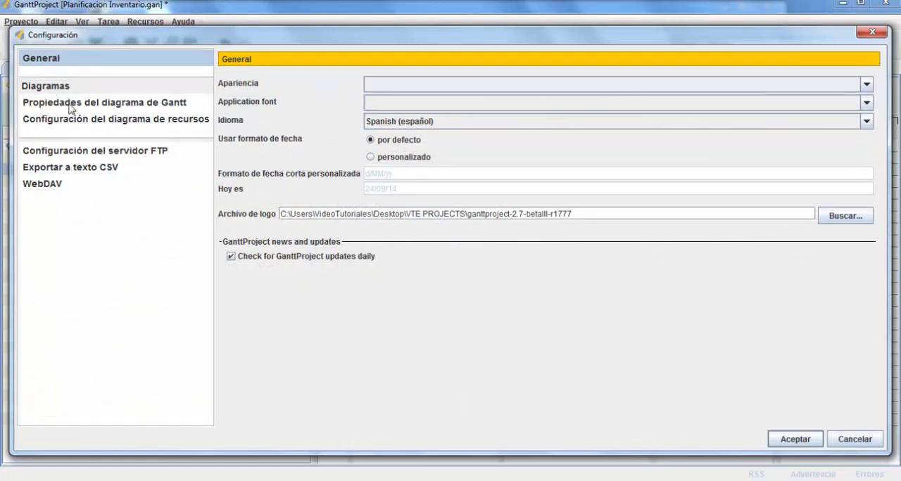
left_click(71, 106)
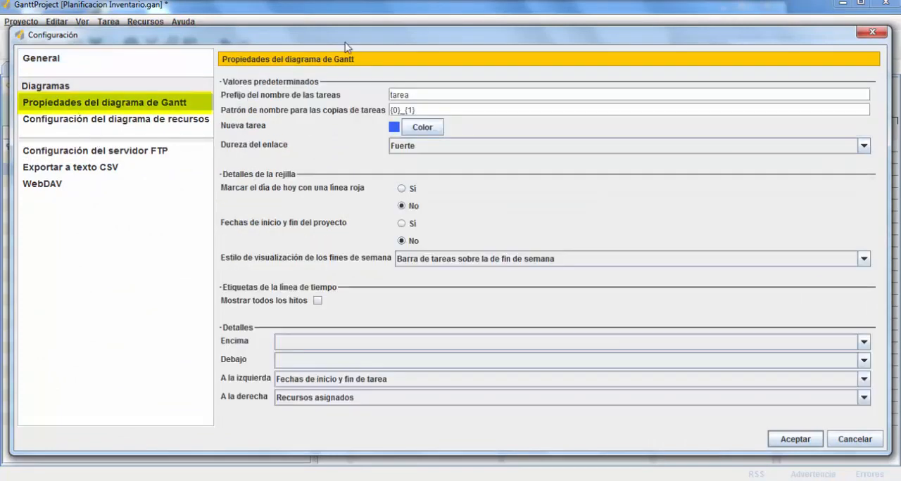
left_click_drag(509, 35, 545, 234)
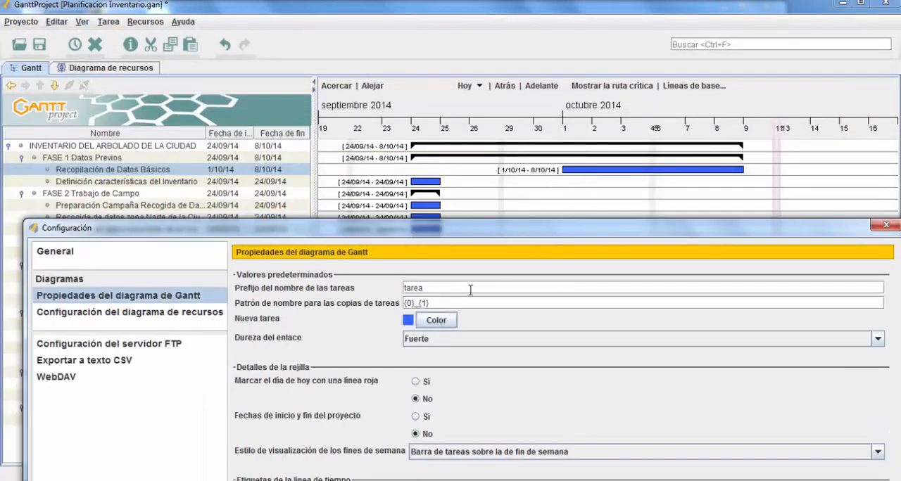
left_click_drag(443, 238, 435, 114)
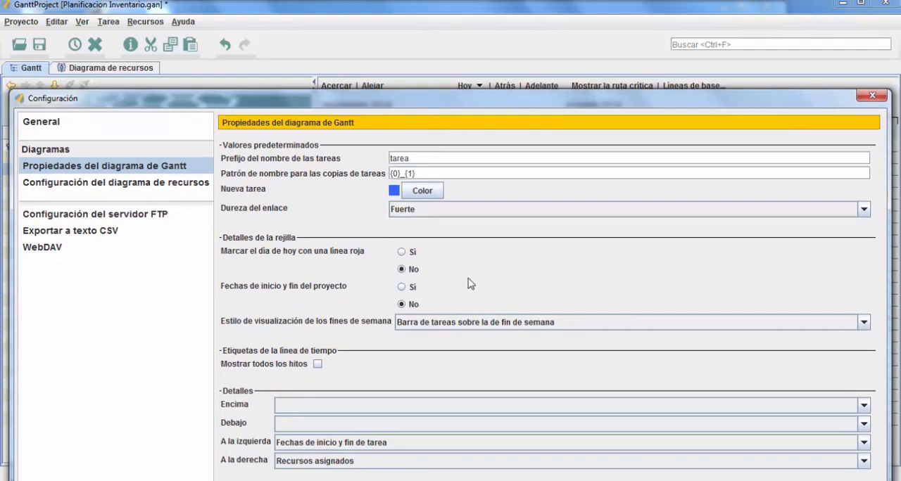
left_click_drag(389, 97, 395, 65)
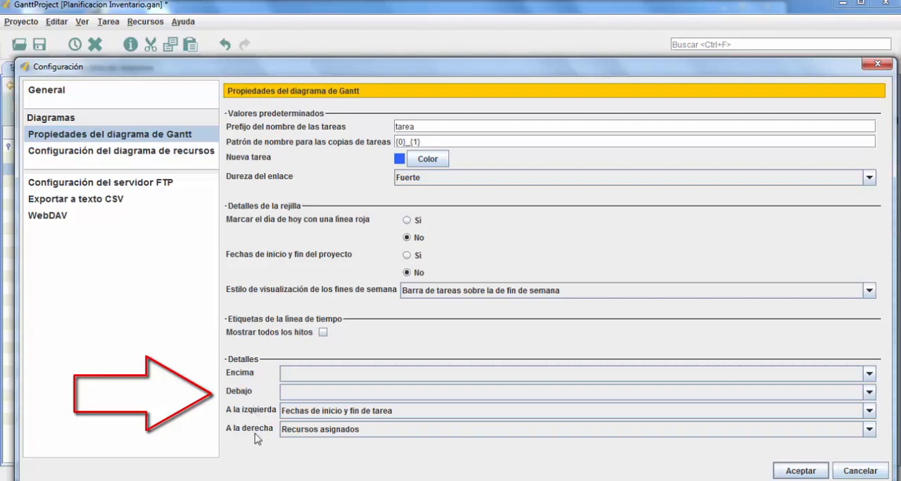
left_click(871, 411)
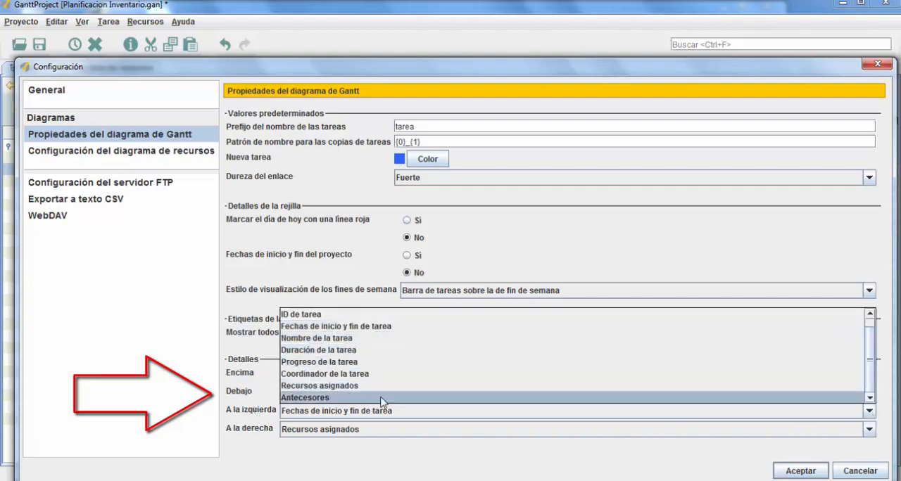
left_click(244, 302)
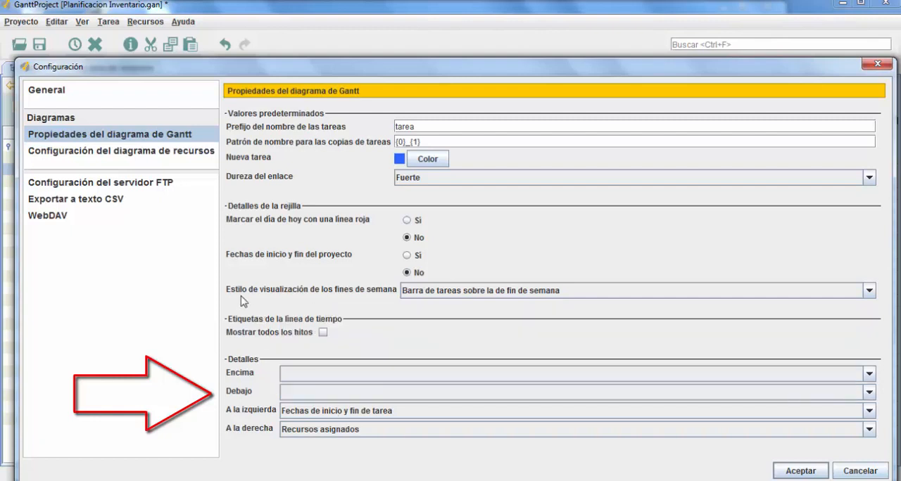
left_click(870, 412)
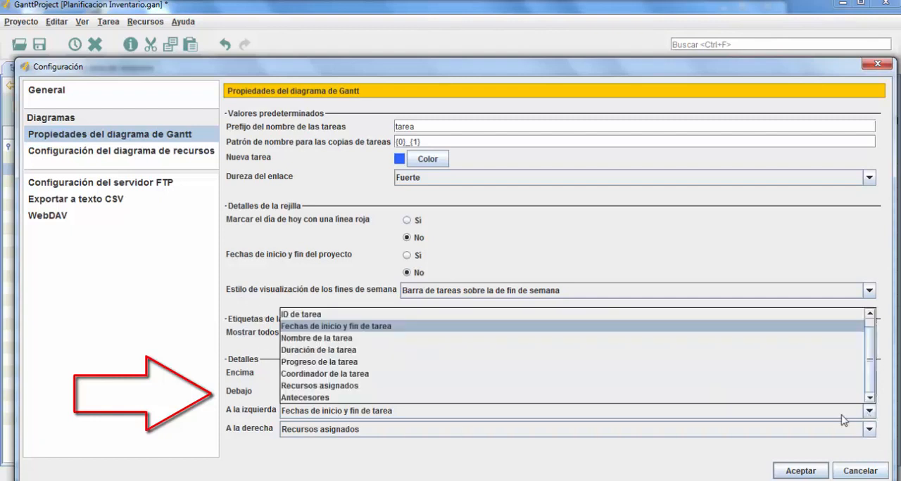
scroll(336, 324, "up", 1)
left_click(336, 314)
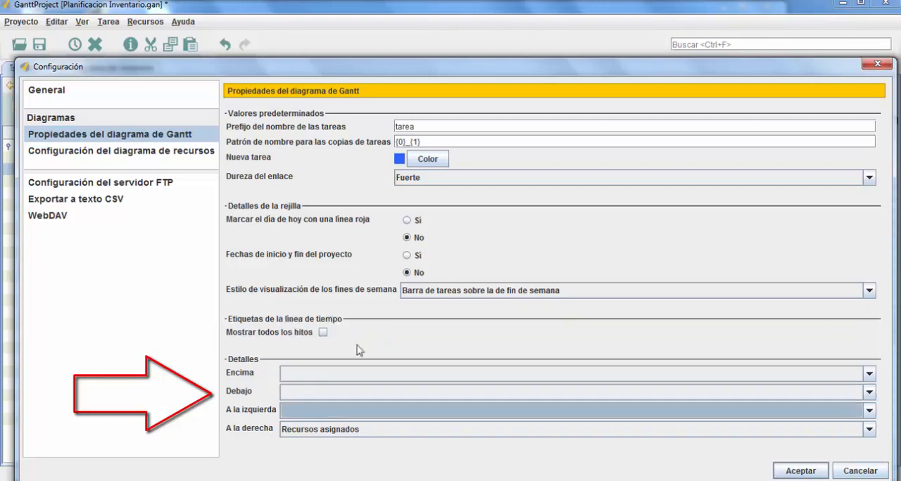
Set the detail shown to the right of the task bars to blank and accept the configuration
left_click(870, 430)
scroll(380, 379, "up", 1)
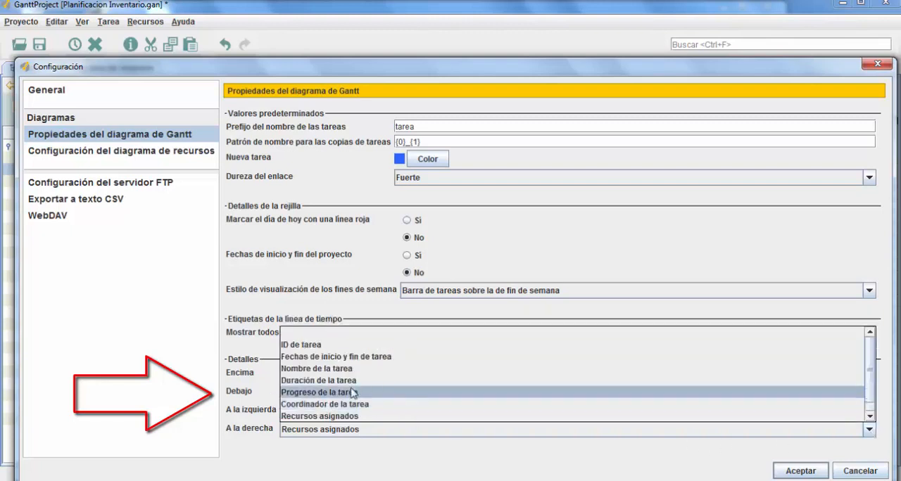
left_click(311, 334)
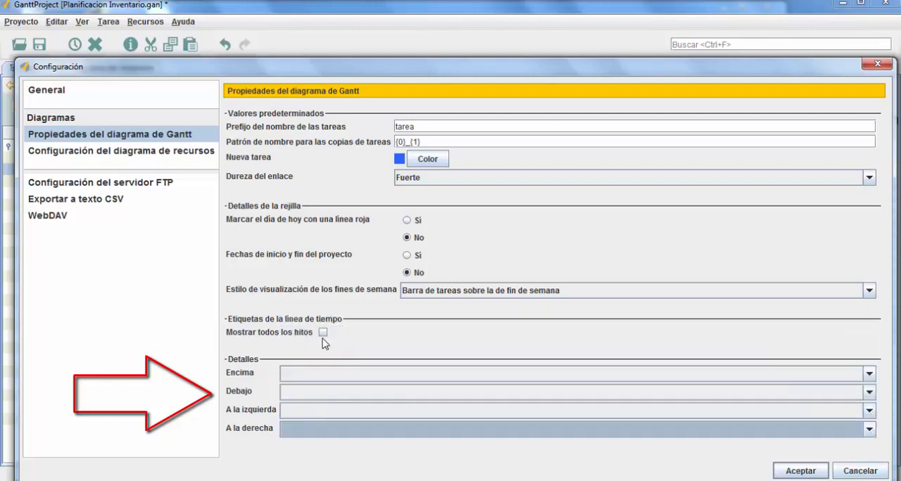
left_click(795, 471)
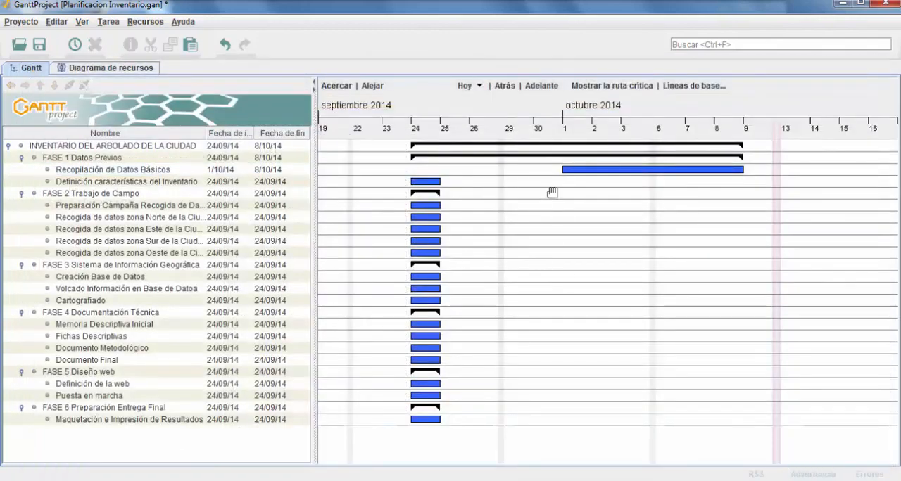
Review the additional constraint and priority options of "Recopilación de Datos Básicos", and enable its display on the timeline
left_click(150, 168)
right_click(150, 169)
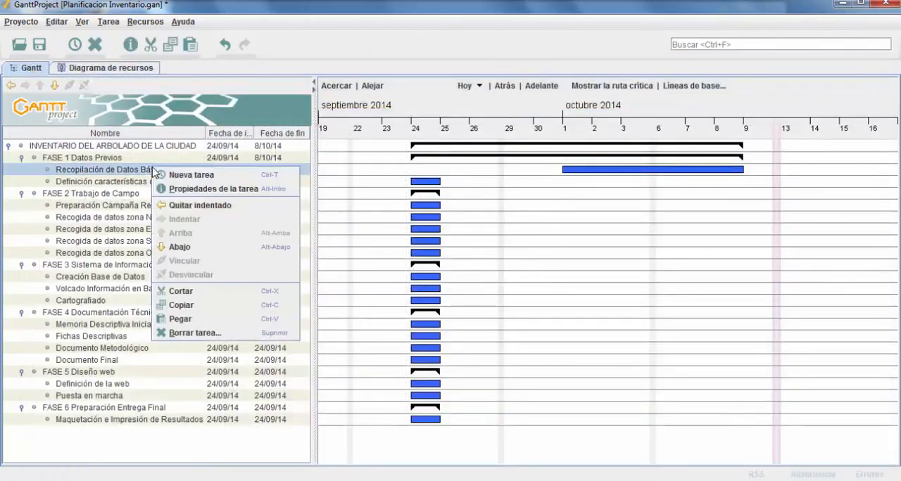
left_click(202, 188)
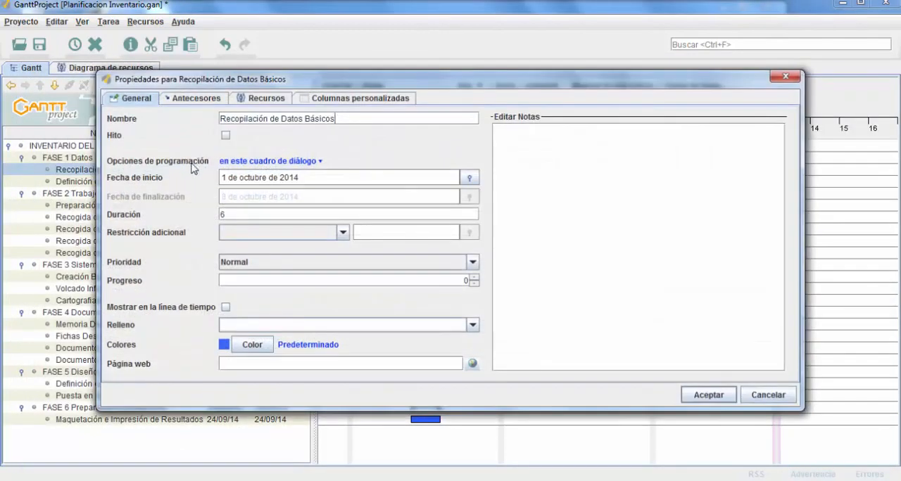
left_click(344, 232)
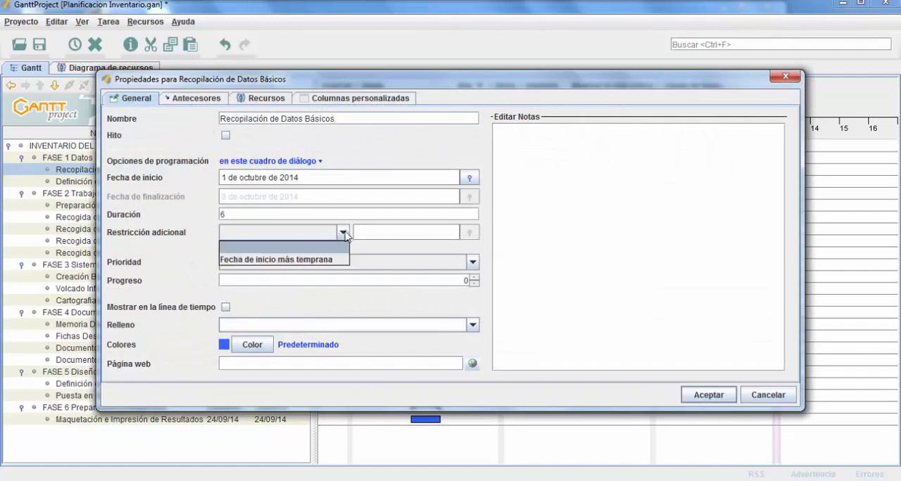
left_click(343, 233)
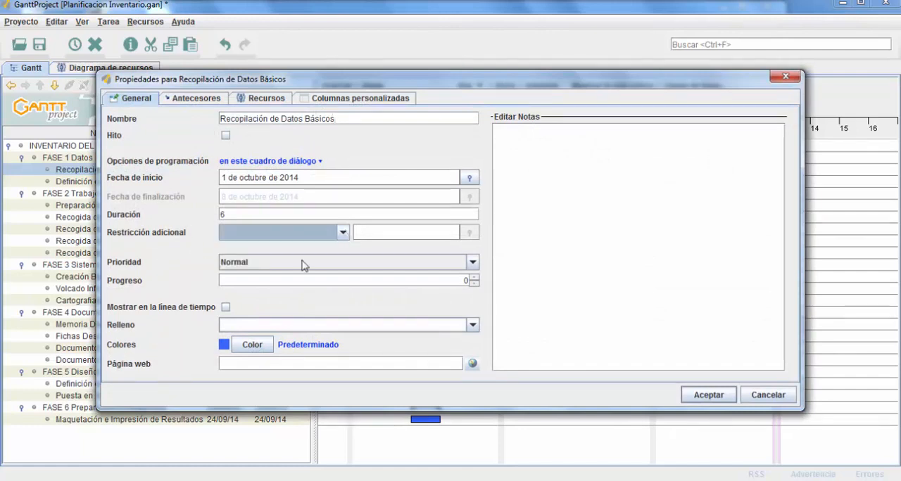
left_click(472, 263)
left_click(472, 264)
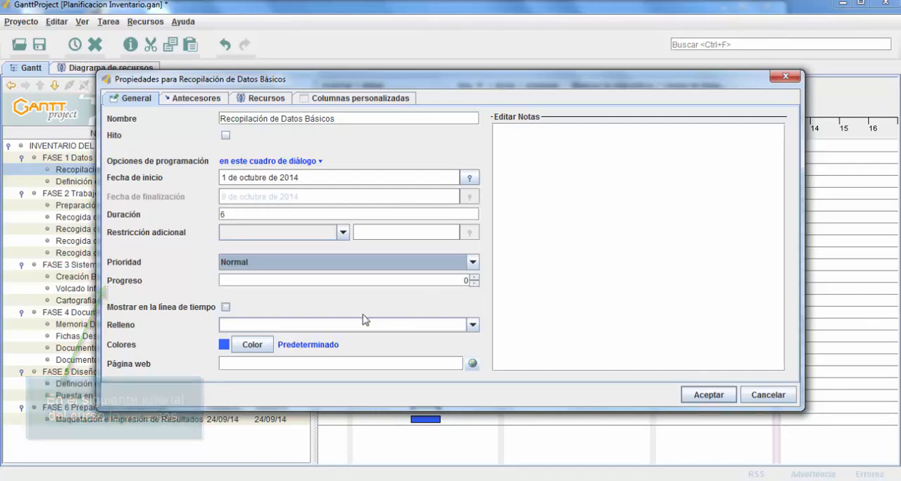
left_click(226, 308)
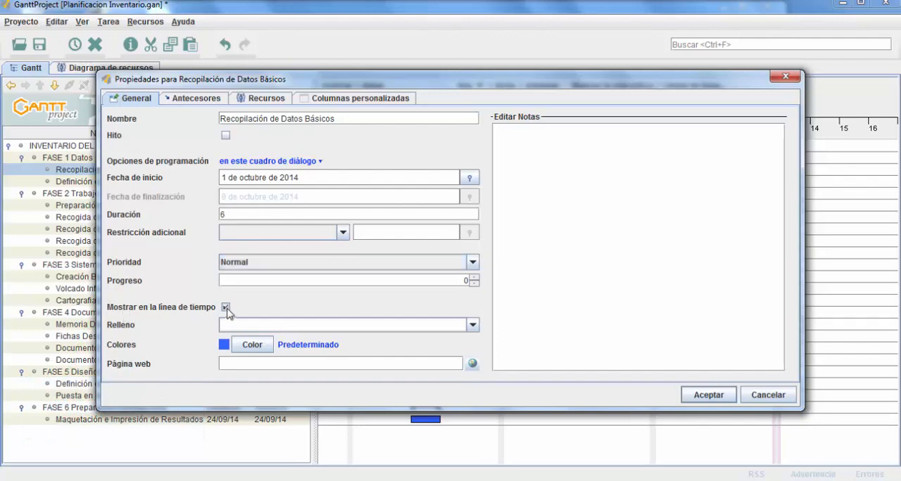
left_click(708, 399)
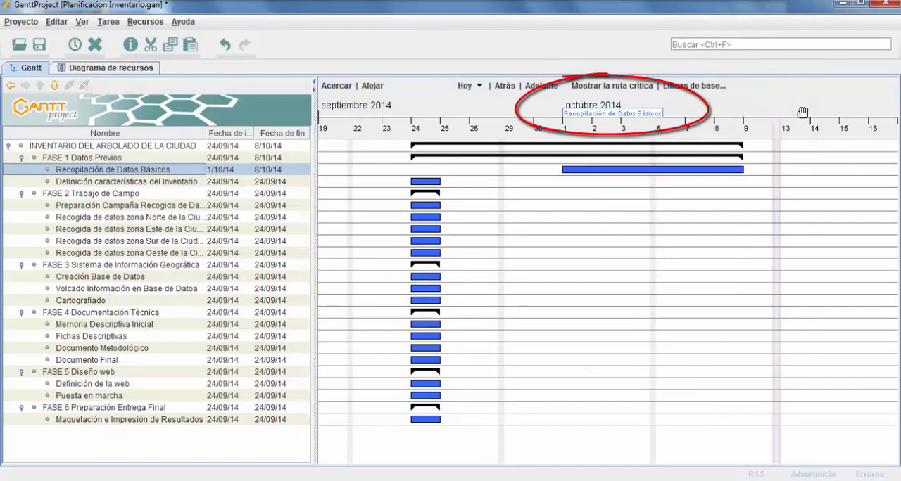
Turn off the timeline display for "Recopilación de Datos Básicos" in its properties and accept the change
right_click(143, 173)
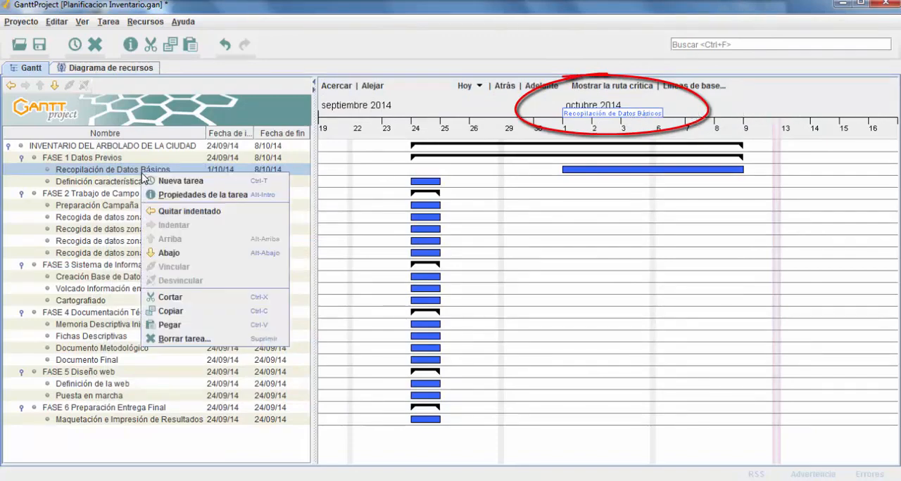
left_click(201, 195)
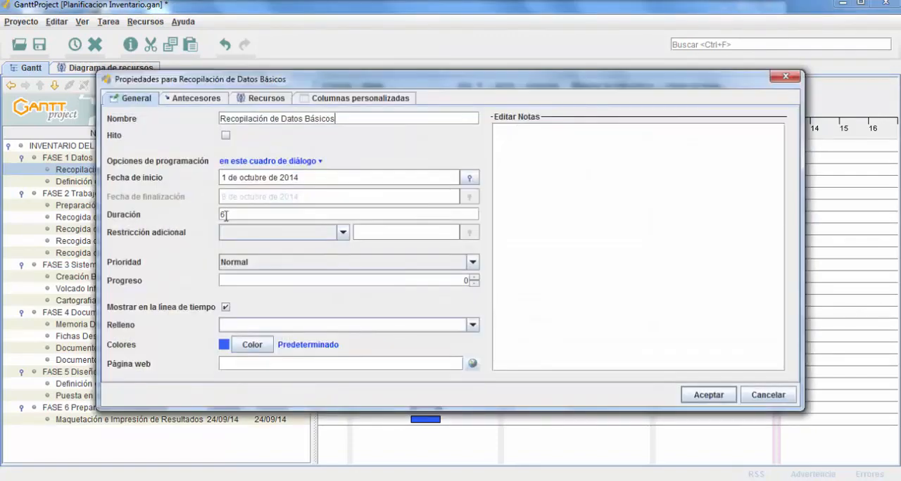
left_click(225, 307)
left_click_drag(507, 77, 576, 244)
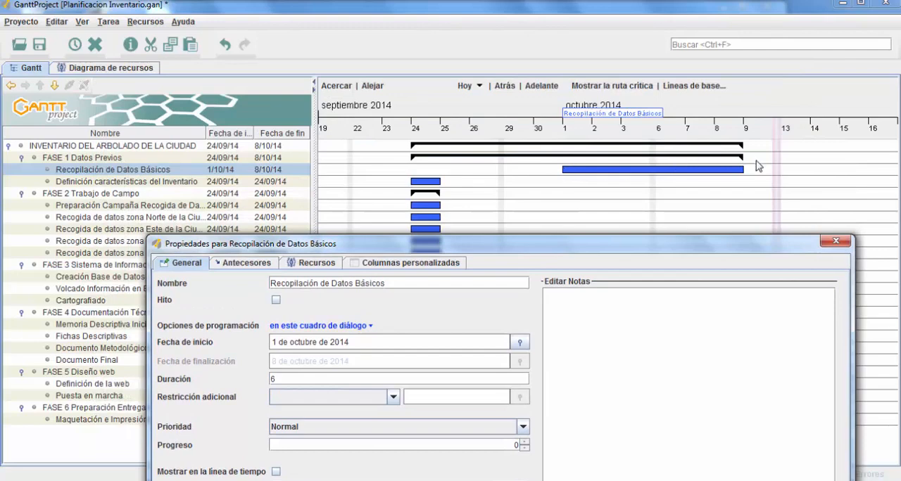
left_click_drag(476, 247, 503, 97)
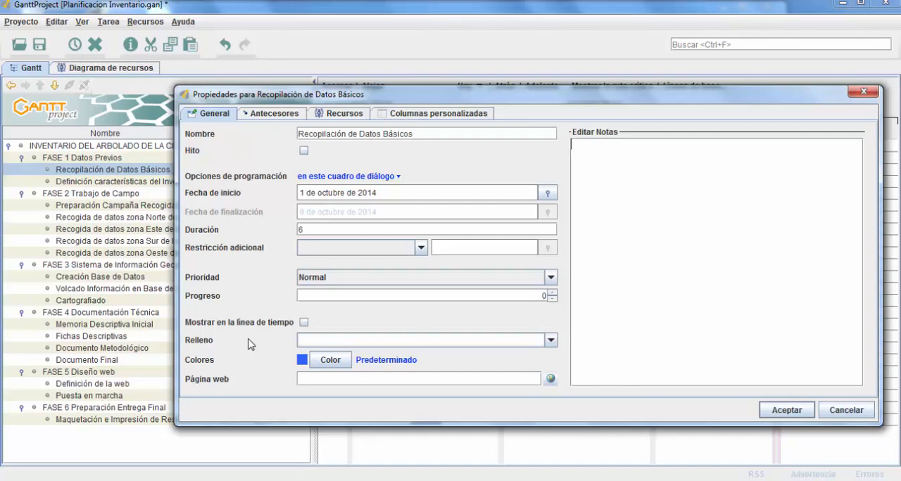
left_click(786, 410)
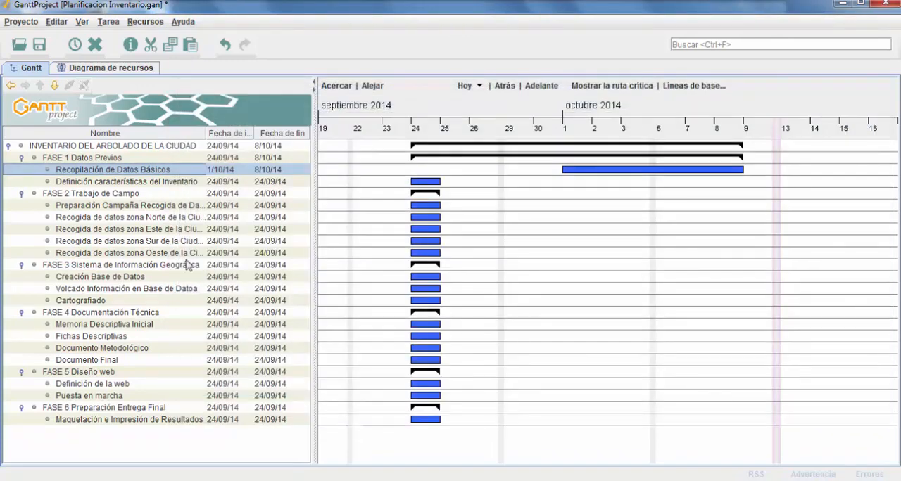
Set the duration of "Definición características del Inventario" to 6 in its task properties and accept the change
left_click(154, 184)
right_click(153, 184)
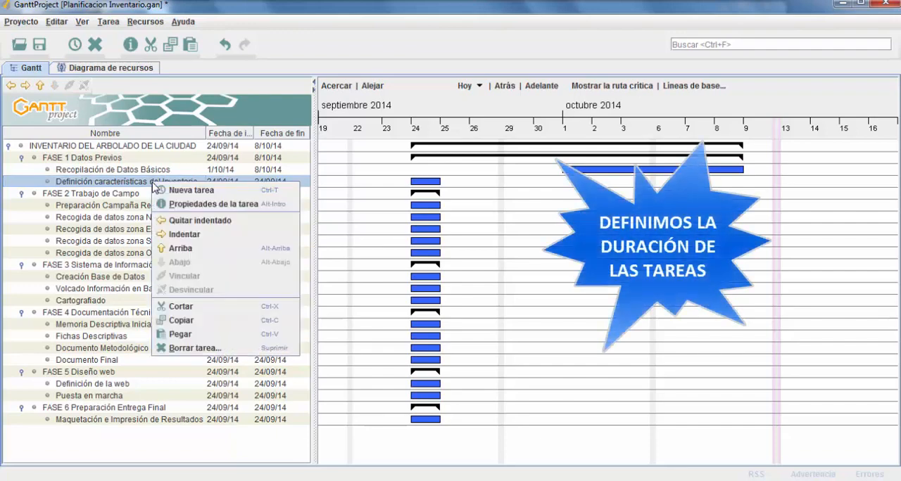
left_click(190, 206)
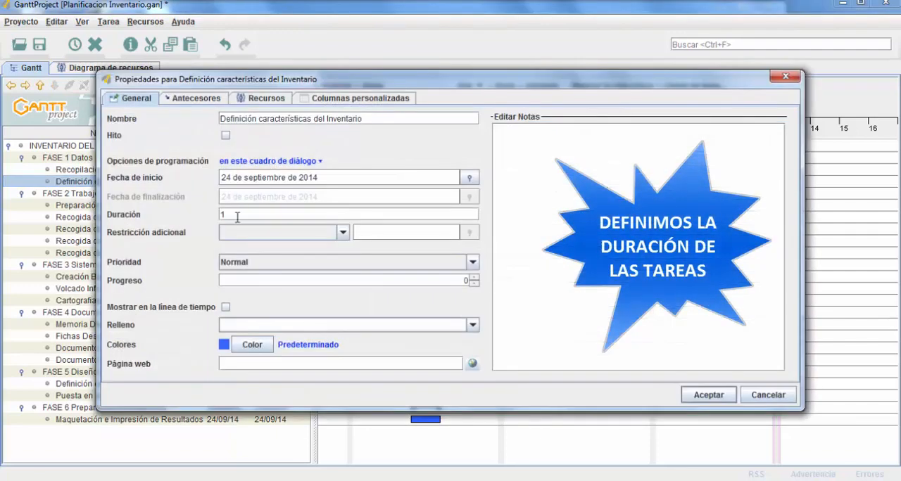
left_click_drag(237, 217, 206, 219)
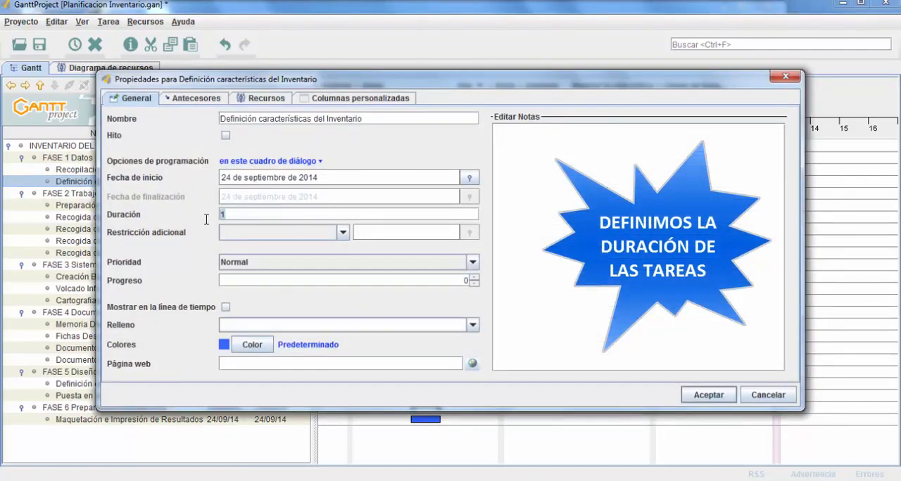
type("6")
left_click(707, 395)
Set the start date of "Definición características del Inventario" to 1 October 2014 in its task properties
right_click(172, 182)
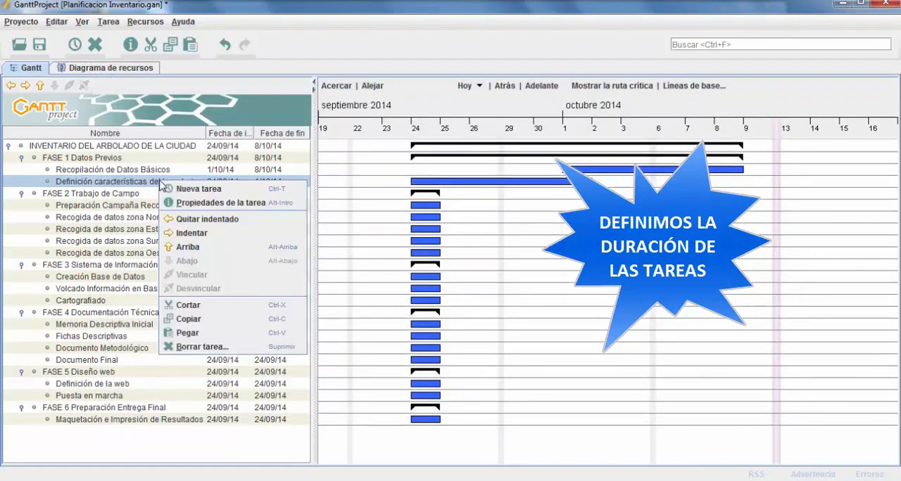
left_click(221, 208)
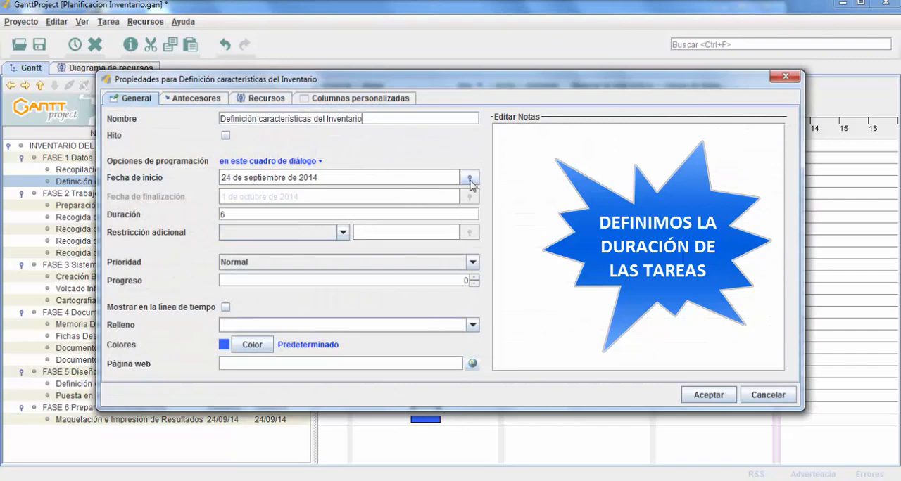
left_click(470, 181)
left_click(355, 198)
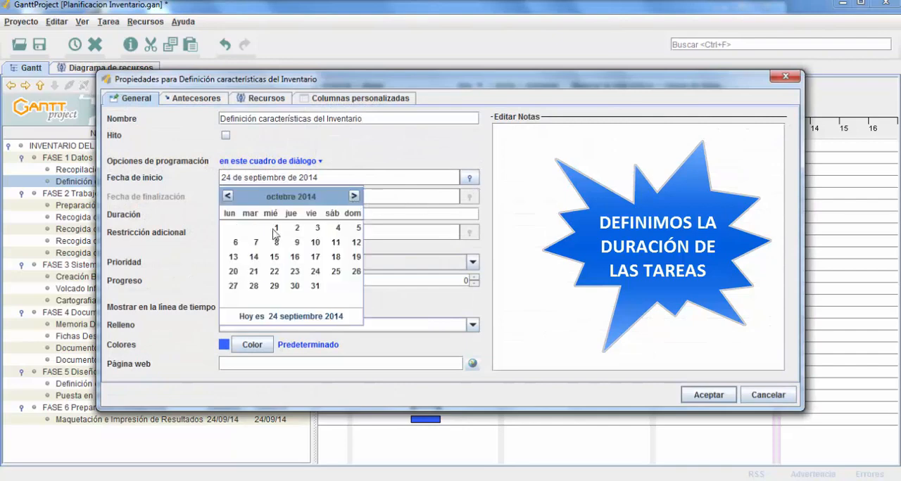
left_click(276, 233)
left_click(703, 395)
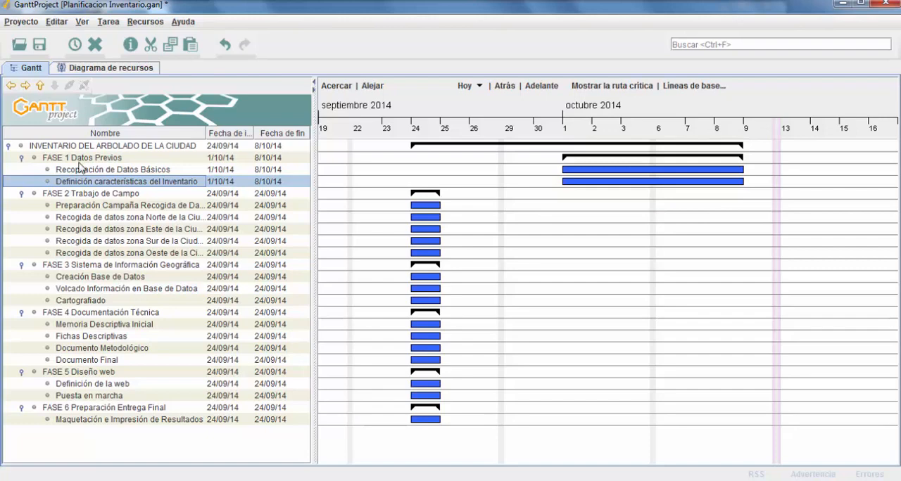
Show the "Duración" column in the task table
right_click(267, 134)
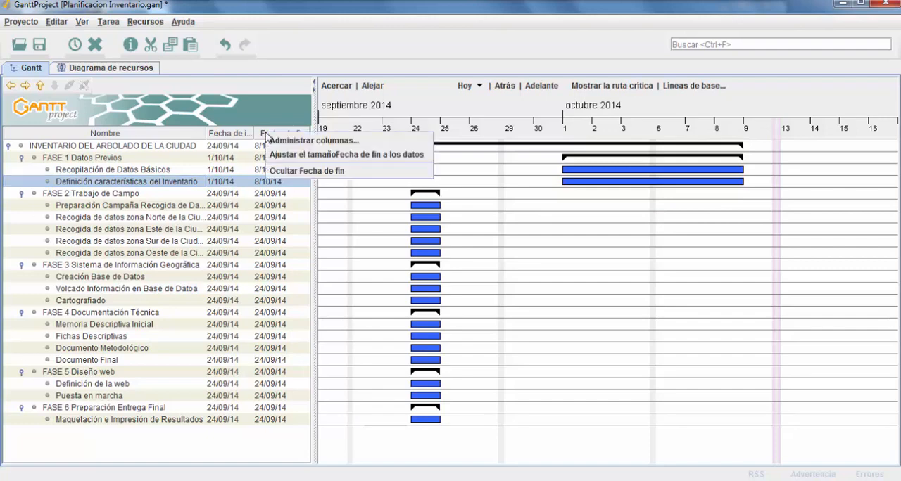
left_click(309, 141)
left_click(254, 259)
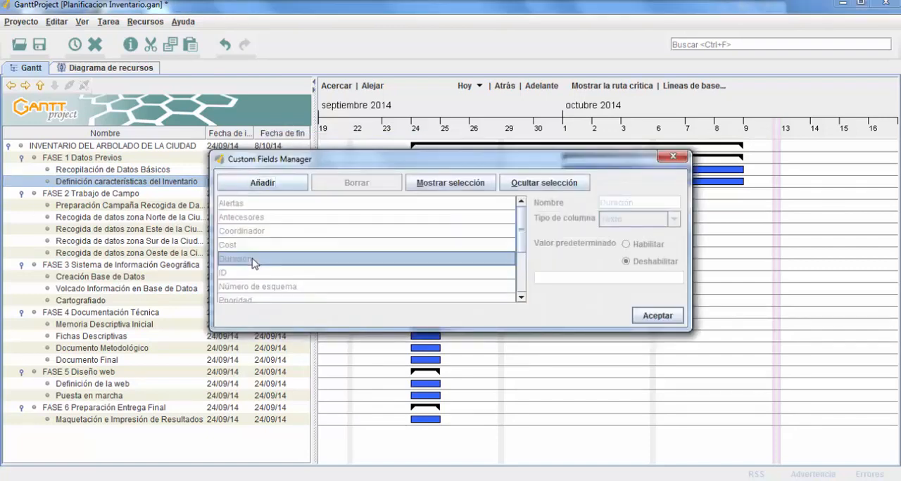
left_click(465, 185)
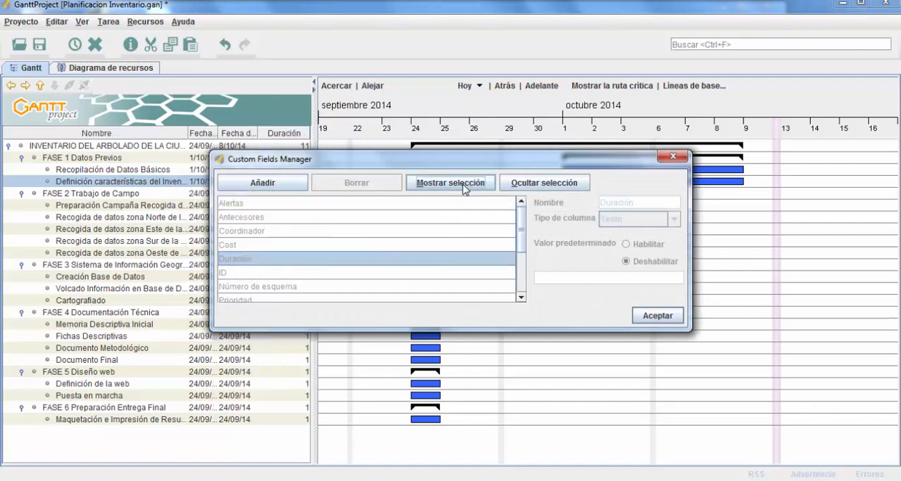
left_click(657, 316)
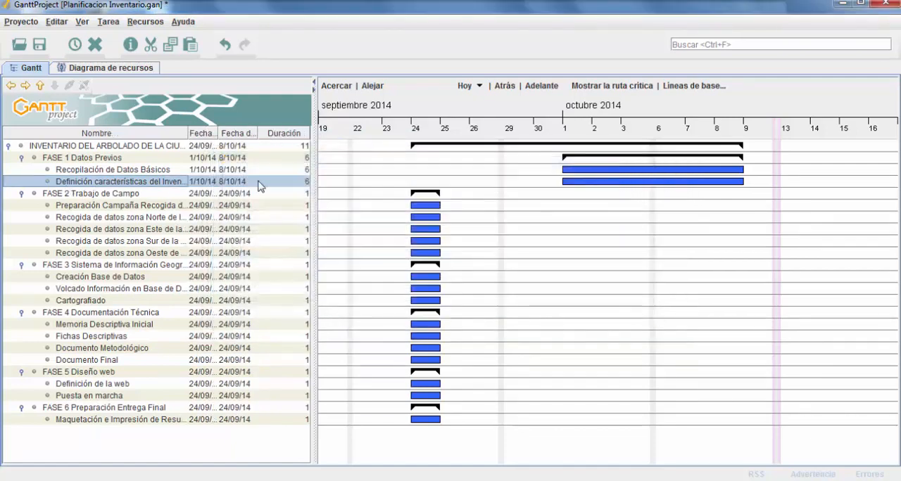
Set the duration of "Definición características del Inventario" to 7 directly in the task table
double_click(300, 182)
type("7")
key("Return")
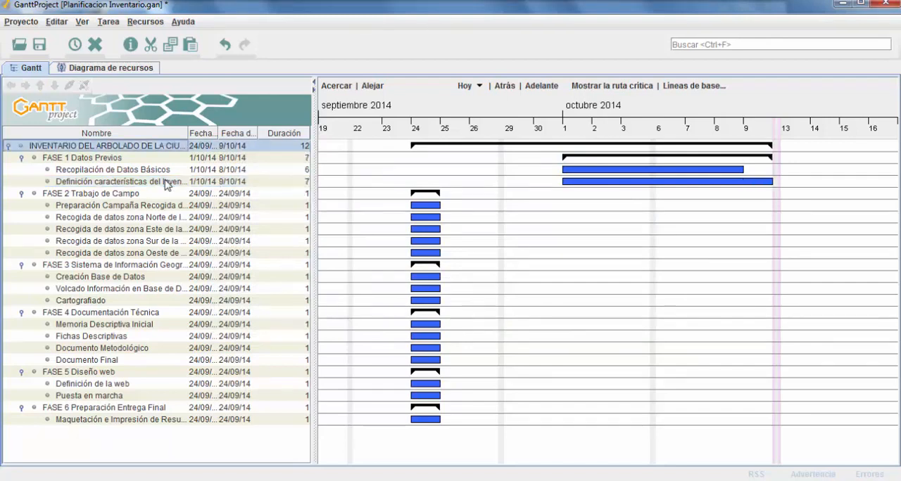
left_click(280, 182)
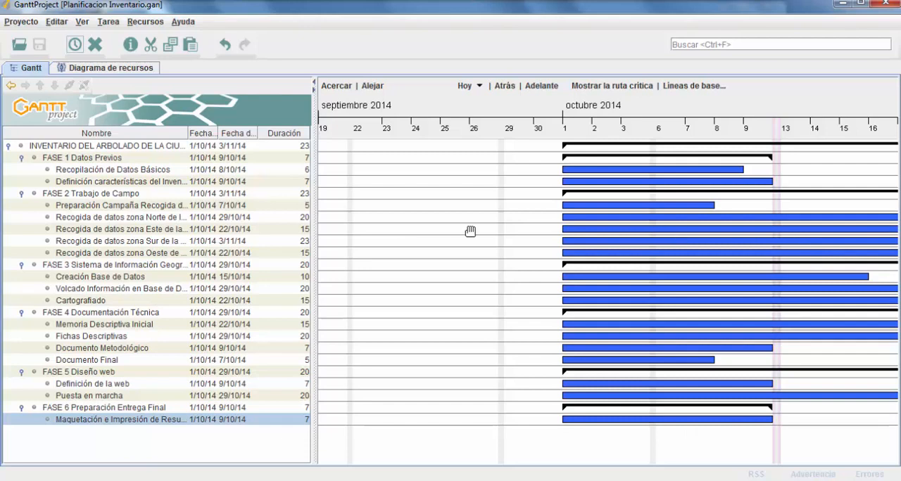
Review the weekend days and the one-off and recurring holidays in the project calendar, leaving the settings without changes
left_click_drag(451, 235, 425, 244)
left_click_drag(804, 246, 573, 252)
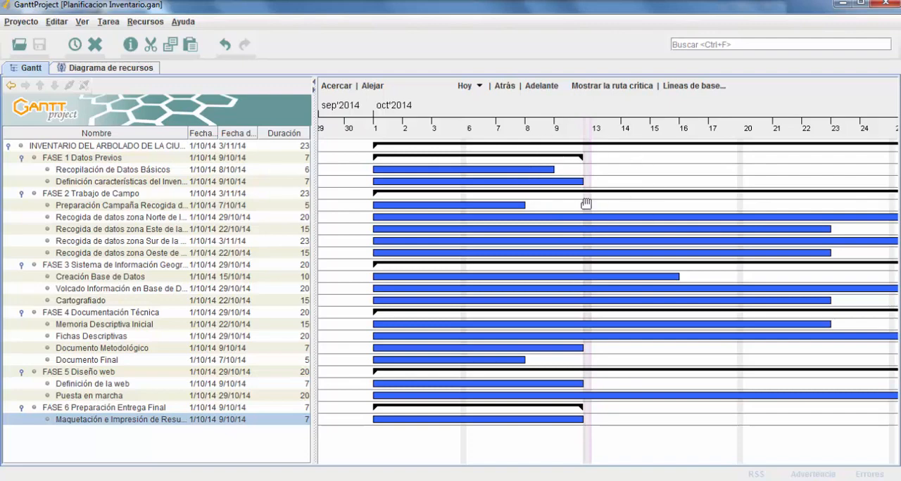
left_click(23, 22)
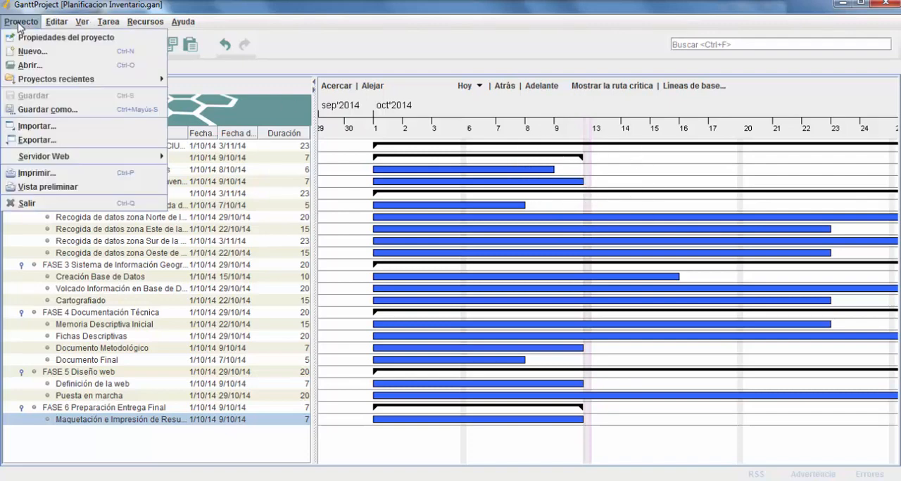
left_click(29, 39)
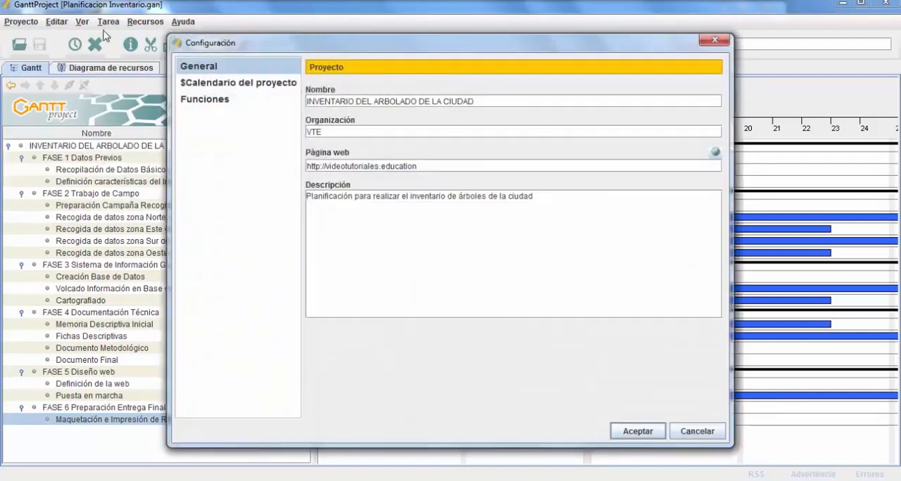
left_click(221, 83)
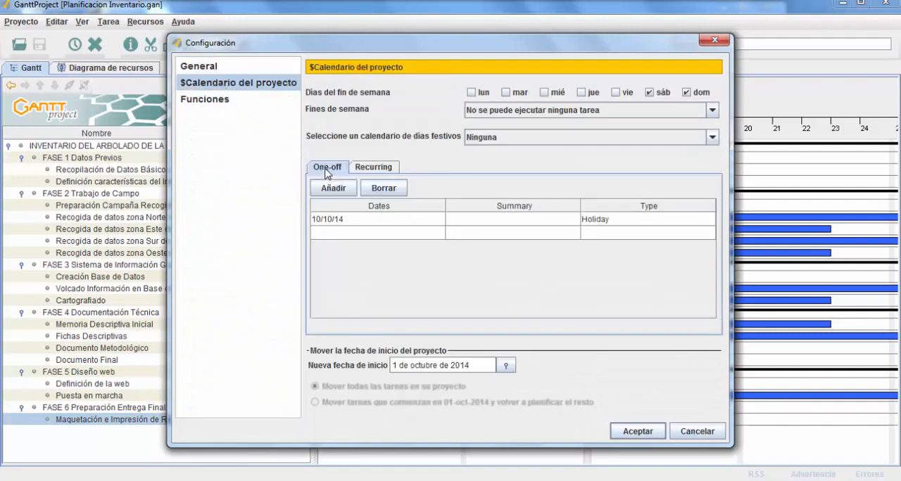
left_click(390, 168)
left_click(698, 430)
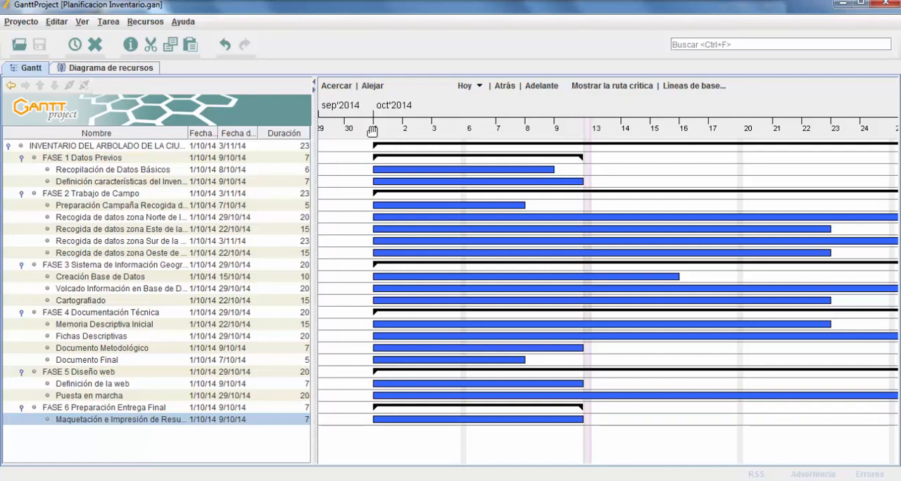
Examine the full span of the project's tasks on the timeline at daily, weekly and monthly scales
left_click_drag(371, 127, 407, 193)
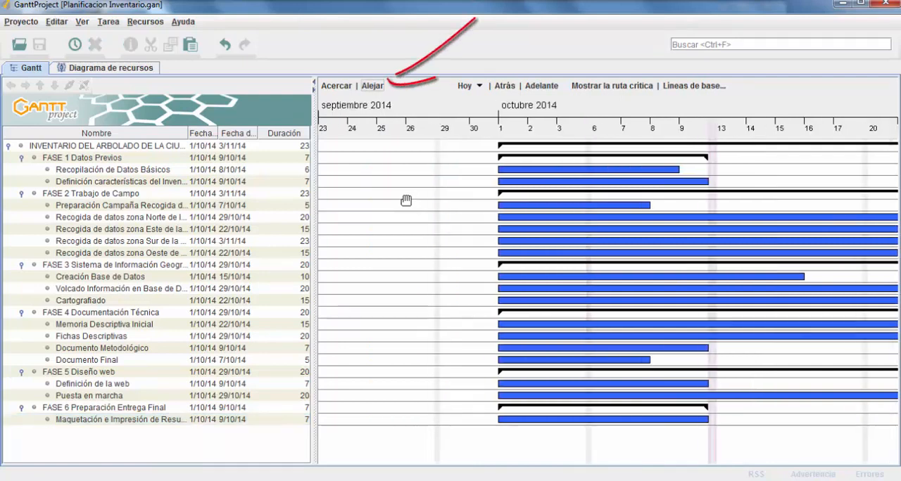
left_click(372, 86)
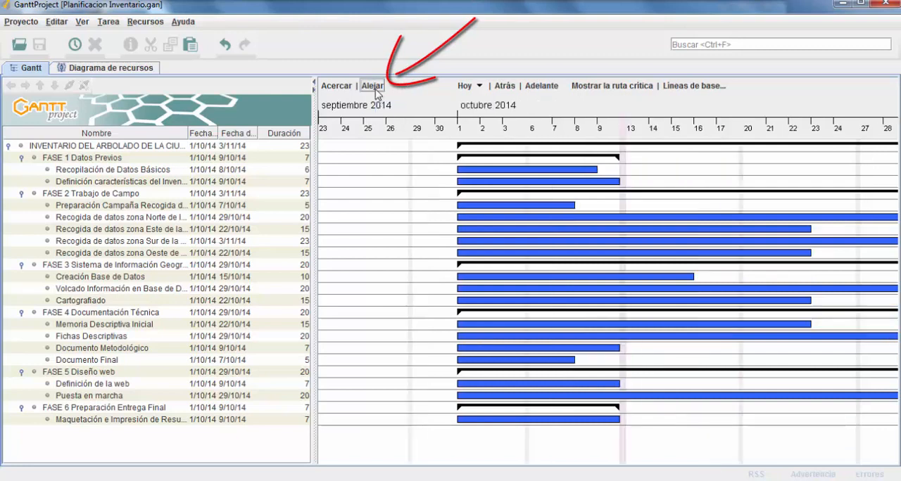
left_click(372, 86)
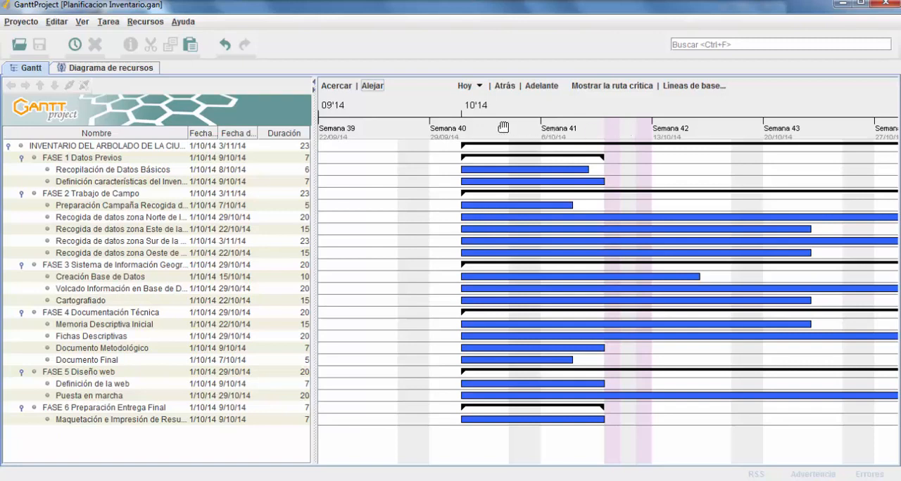
left_click_drag(720, 171, 634, 185)
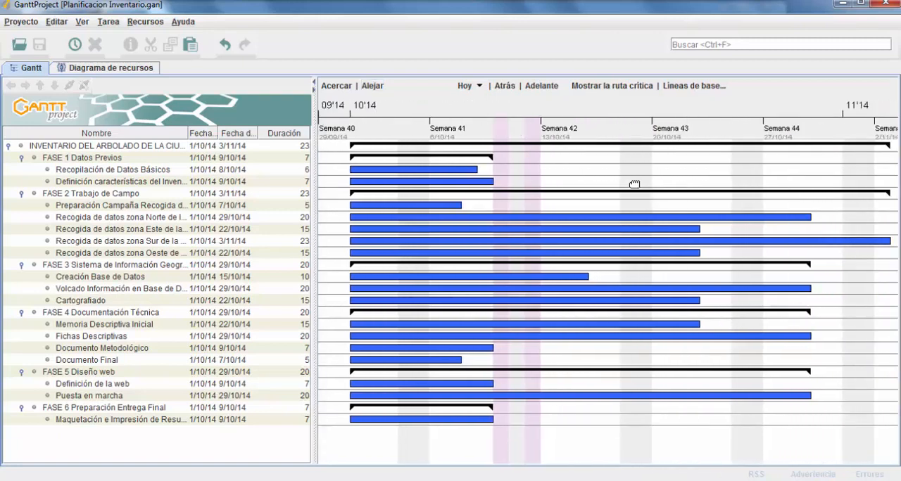
scroll(585, 177, "down", 1)
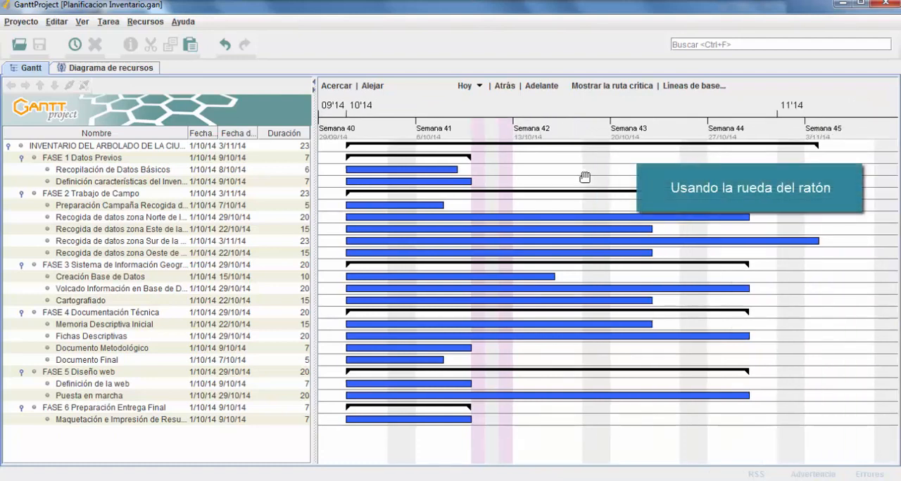
scroll(584, 176, "down", 1)
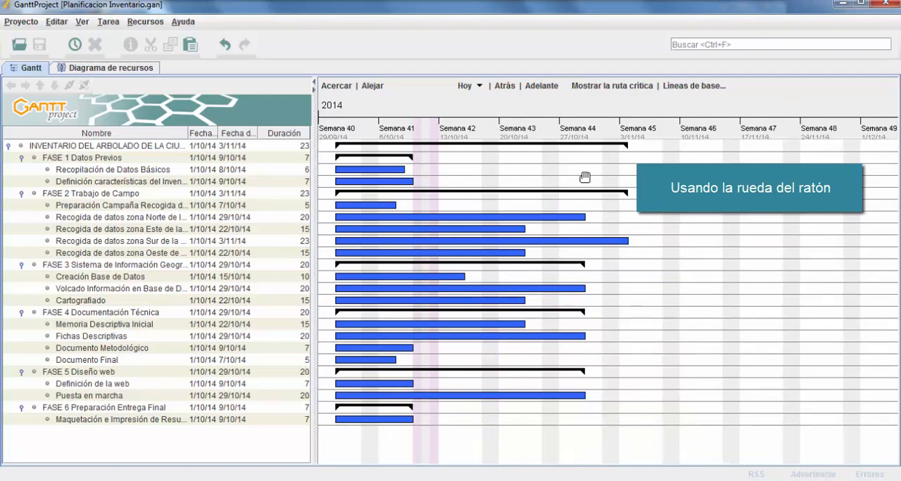
scroll(584, 177, "down", 1)
scroll(584, 176, "down", 1)
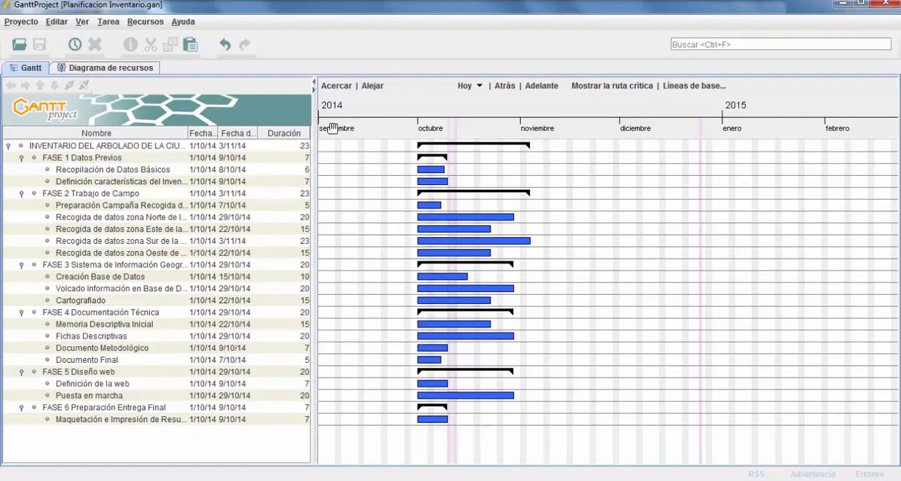
scroll(604, 203, "up", 1)
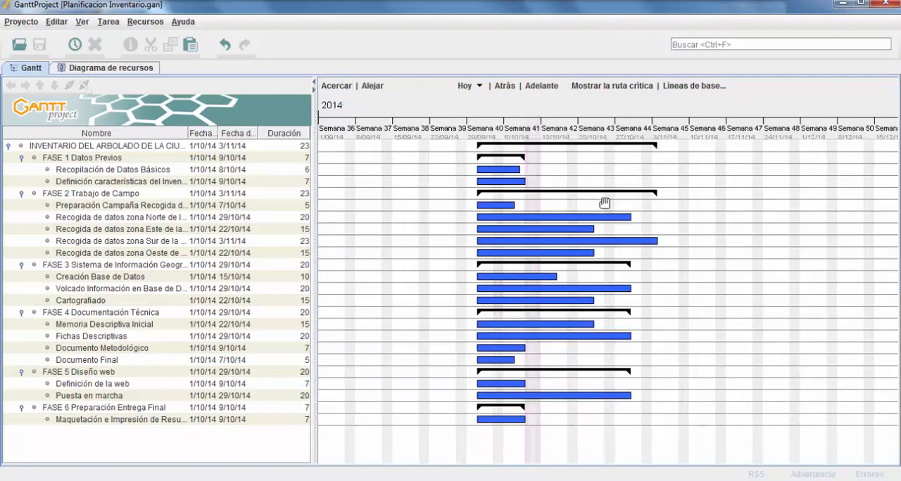
scroll(604, 203, "up", 1)
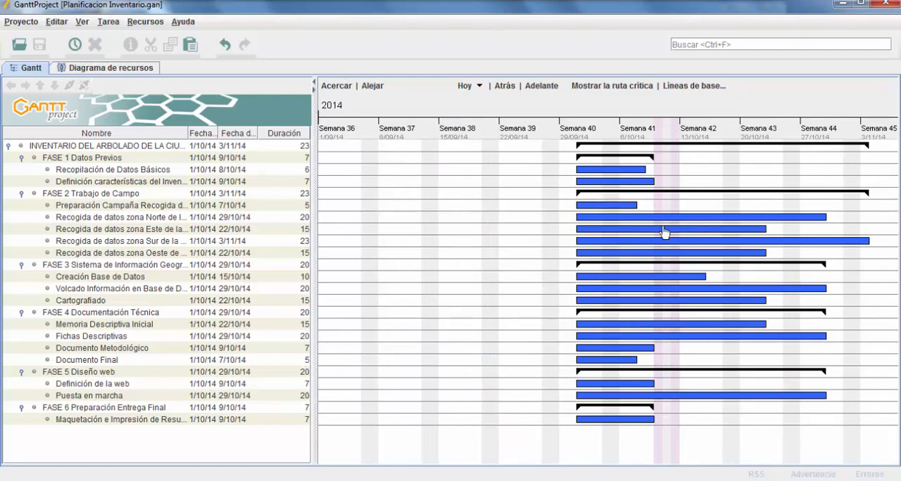
scroll(663, 231, "up", 1)
Adjust the width of the task table beside the weekly chart, and hide and restore the table
left_click_drag(617, 225, 179, 241)
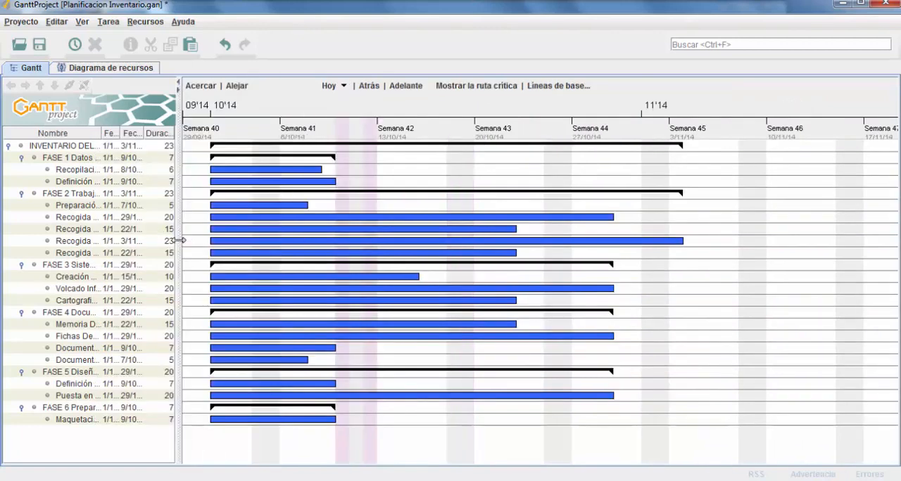
left_click_drag(507, 169, 229, 176)
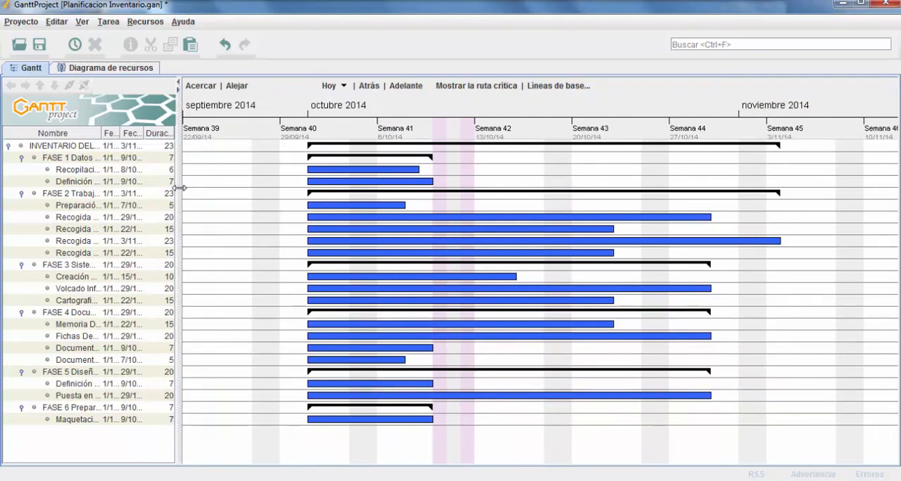
left_click_drag(179, 189, 226, 211)
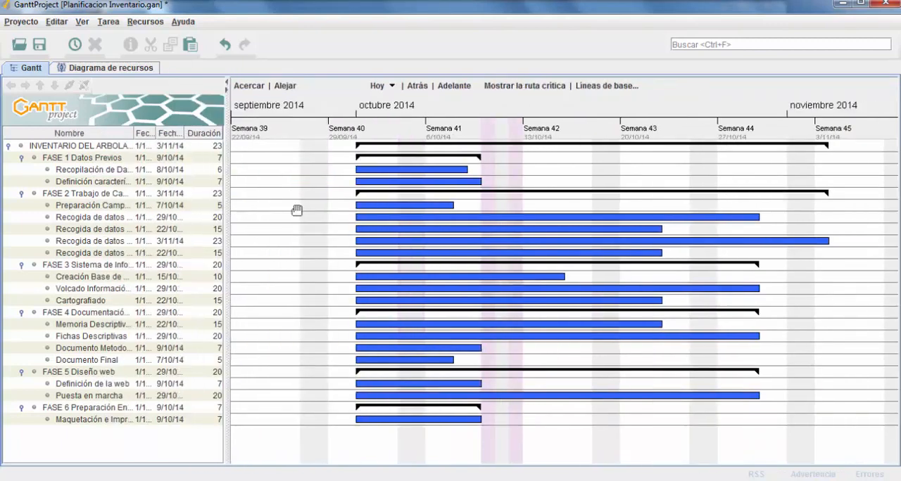
left_click(226, 83)
left_click(5, 89)
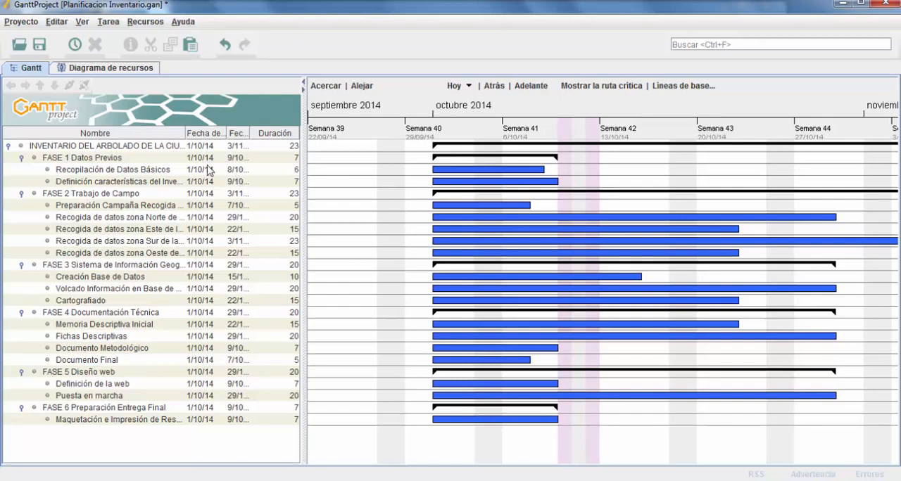
Move the "Definición características del Inventario" bar on the timeline so that the task starts on 9/10/14
left_click(161, 184)
left_click(154, 172)
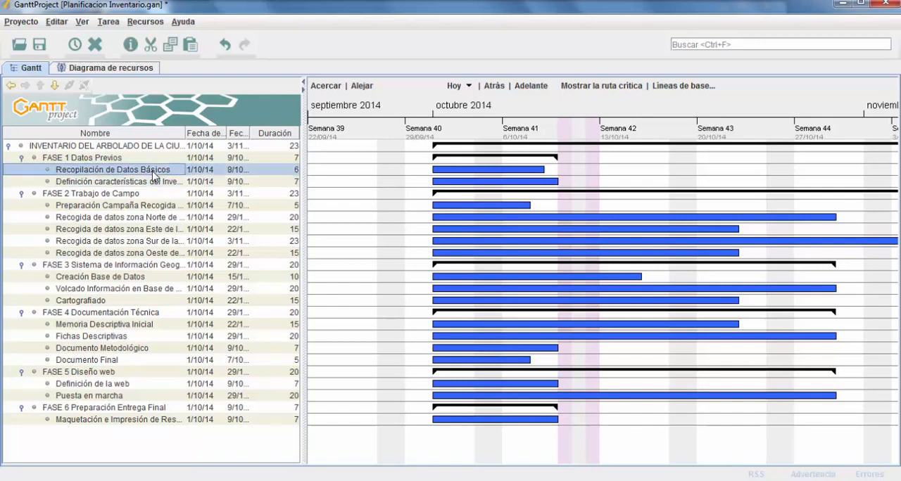
left_click(161, 183)
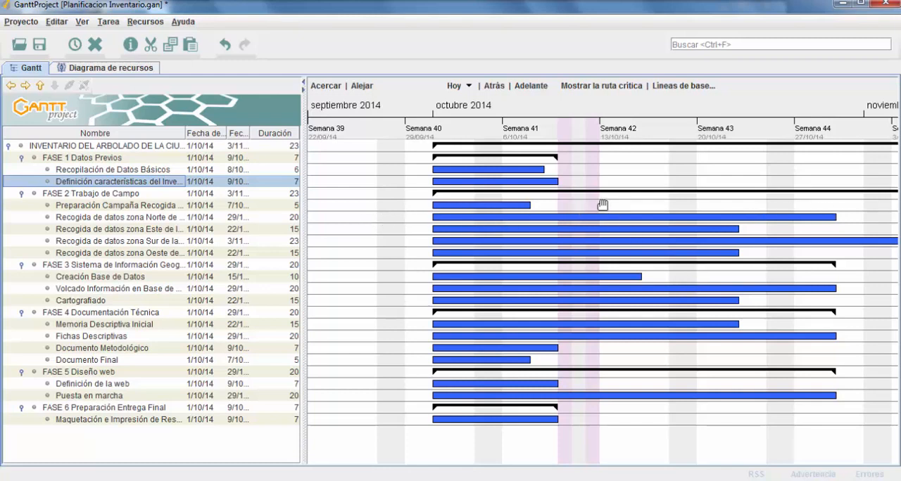
key("ctrl")
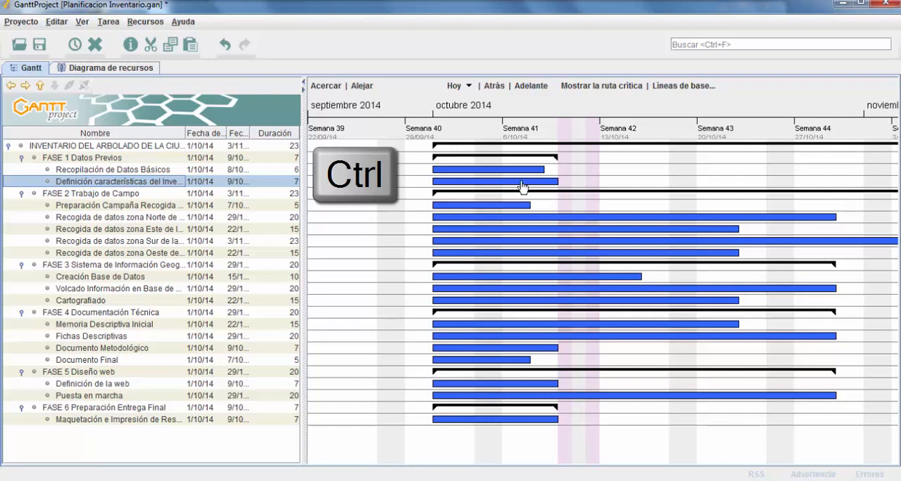
left_click_drag(521, 186, 653, 189)
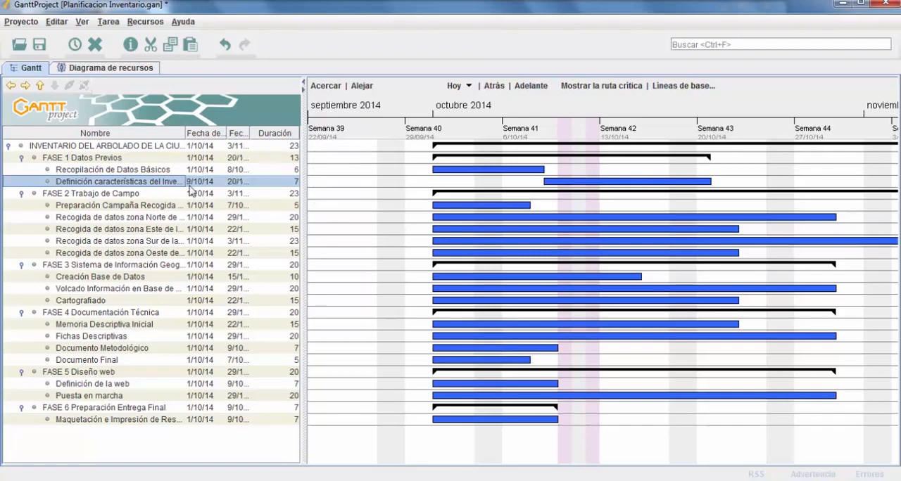
Stretch the end of the "Definición características del Inventario" bar on the timeline to a duration of 14 days
left_click(233, 172)
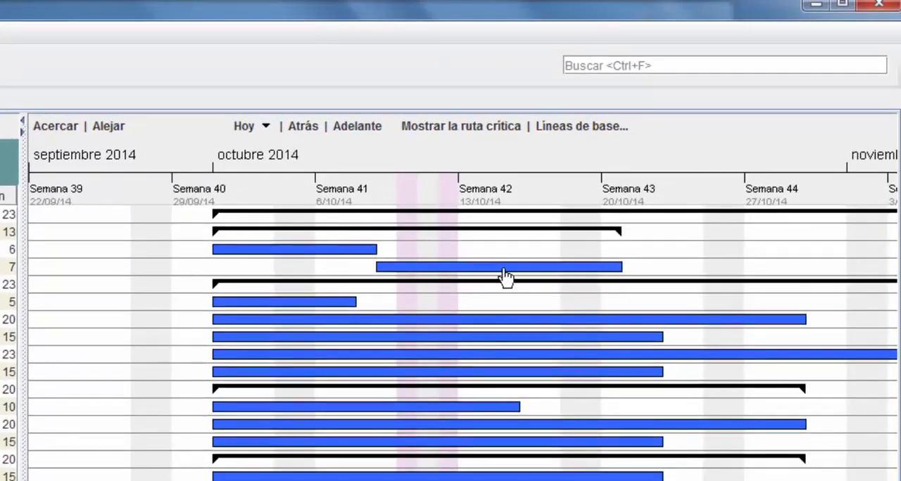
left_click(620, 266)
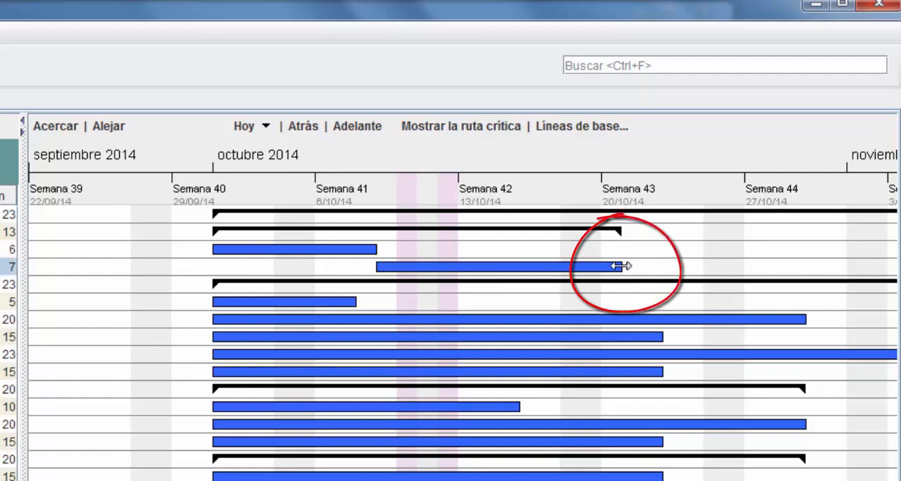
left_click_drag(620, 266, 811, 262)
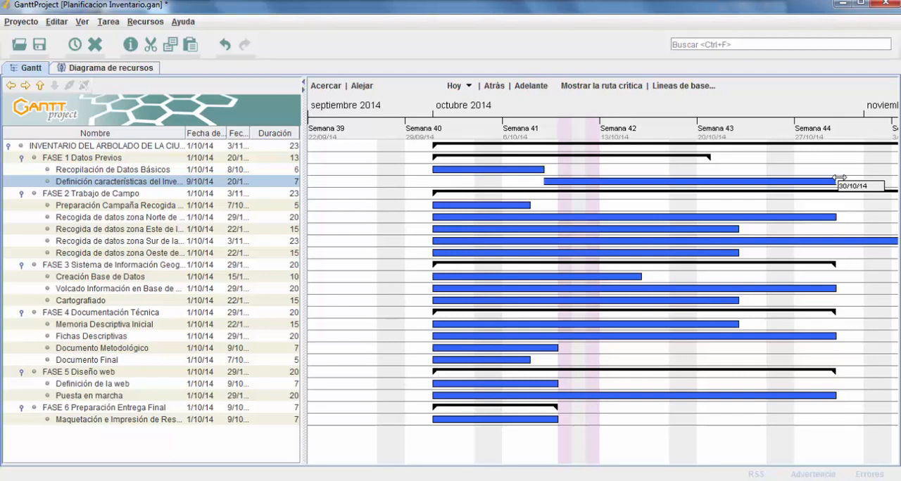
left_click_drag(839, 178, 839, 178)
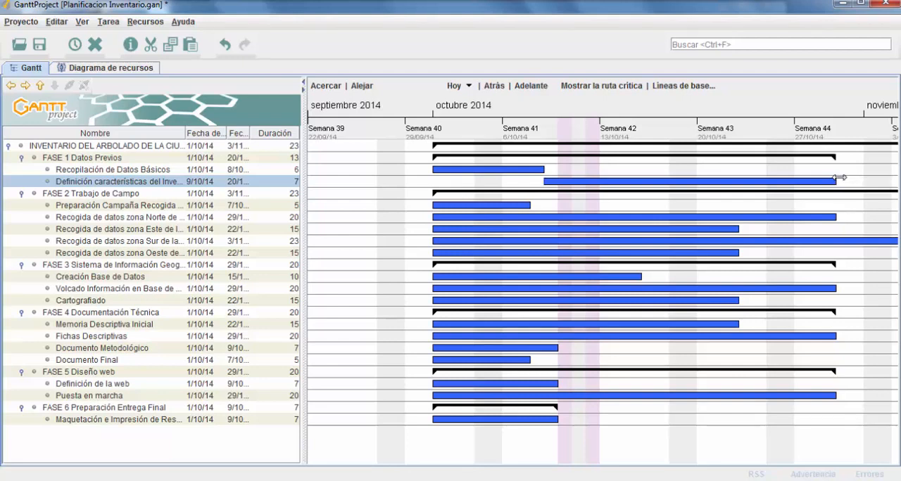
left_click(366, 203)
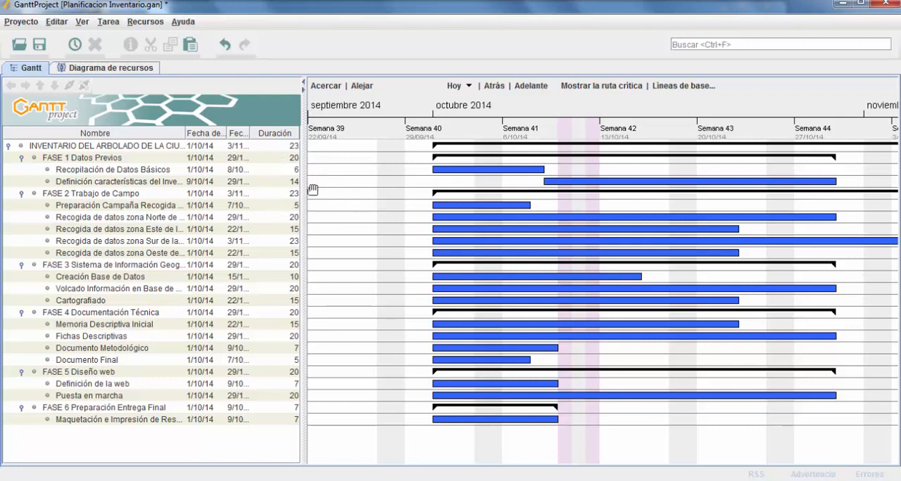
Set the duration of "Definición características del Inventario" to 7 days in the task table
double_click(290, 182)
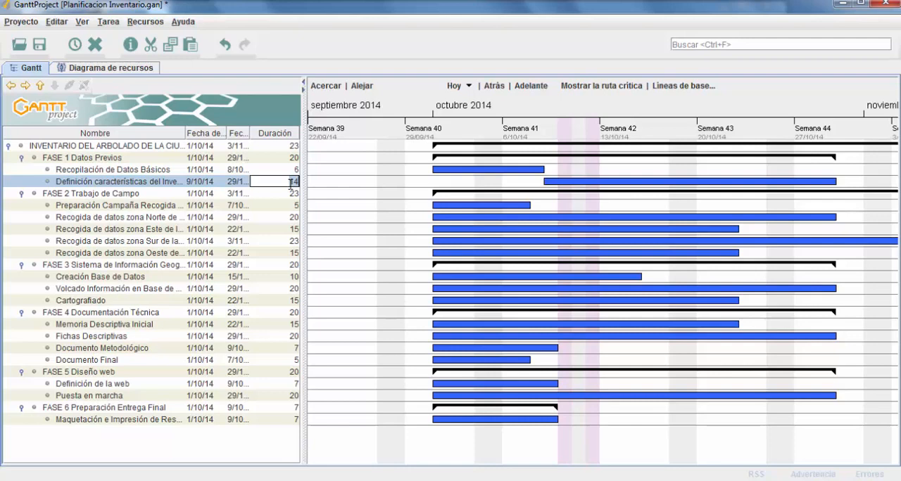
type("7")
key("Return")
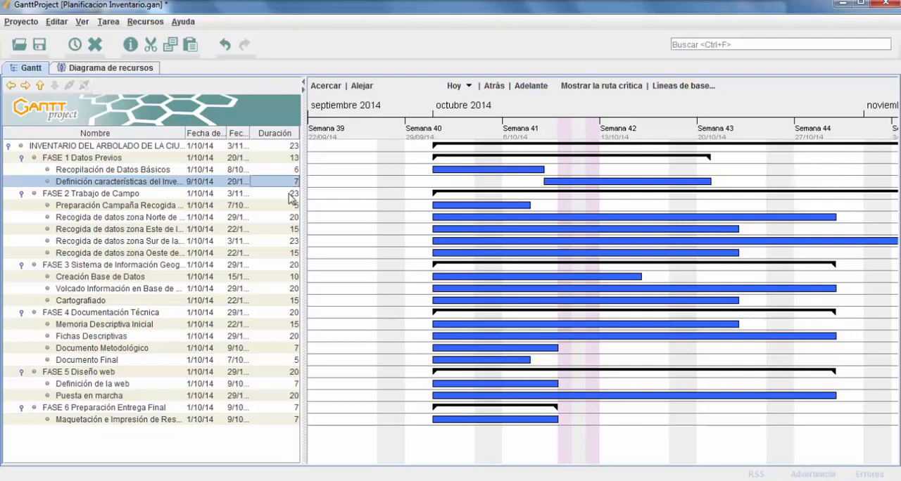
left_click(388, 167)
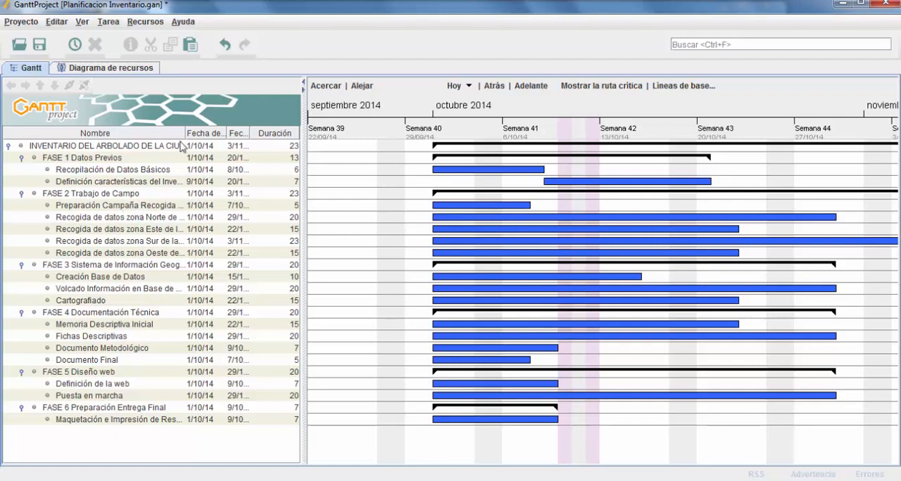
Move the four "Recogida de datos zona" tasks (Norte, Este, Sur, Oeste) together so that they all start on 8/10/14
left_click_drag(185, 132, 225, 136)
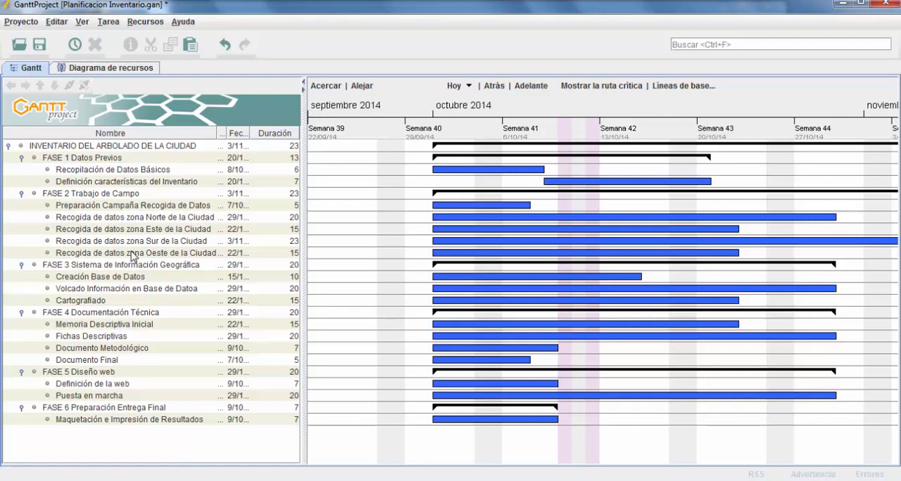
left_click(474, 219)
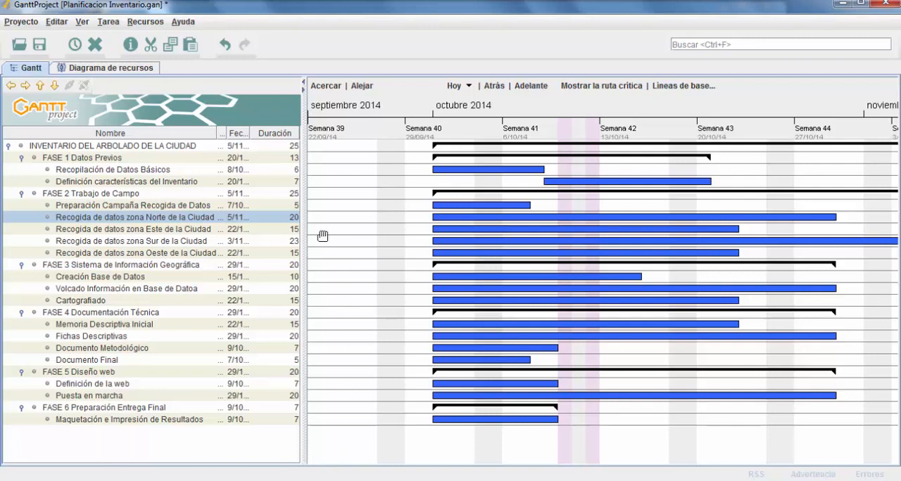
key("shift")
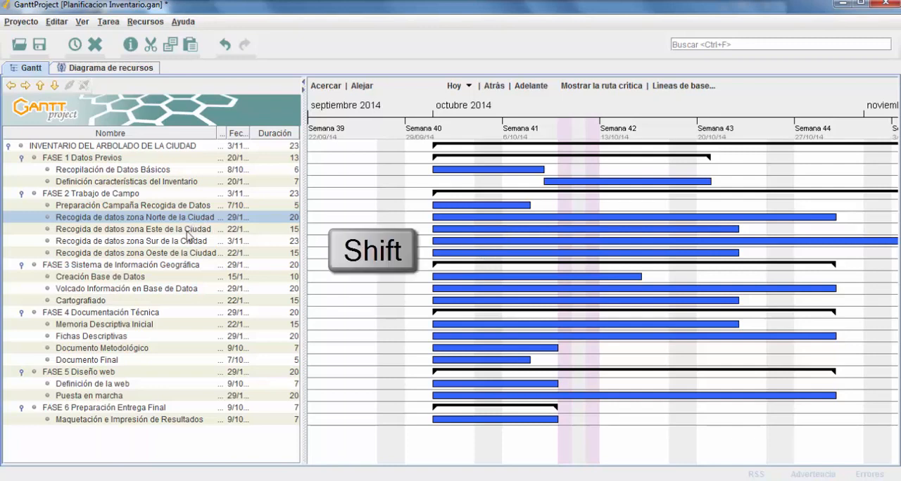
left_click(190, 253, "shift")
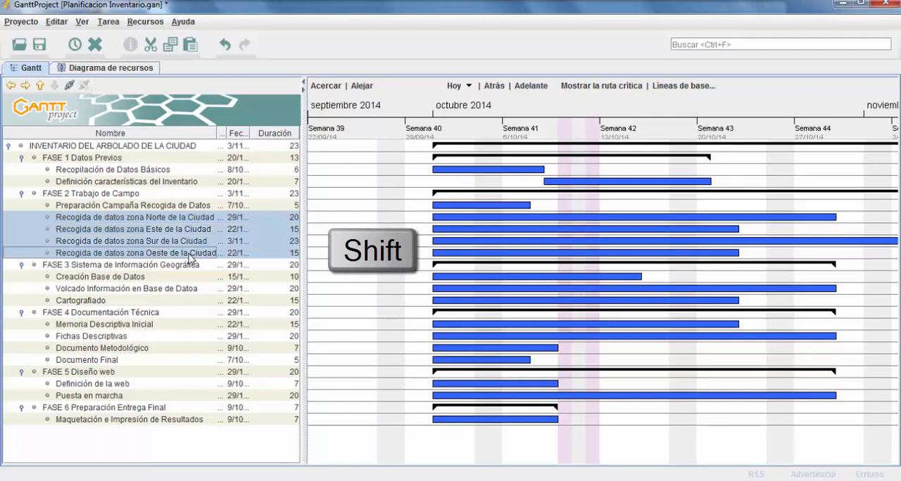
key("ctrl")
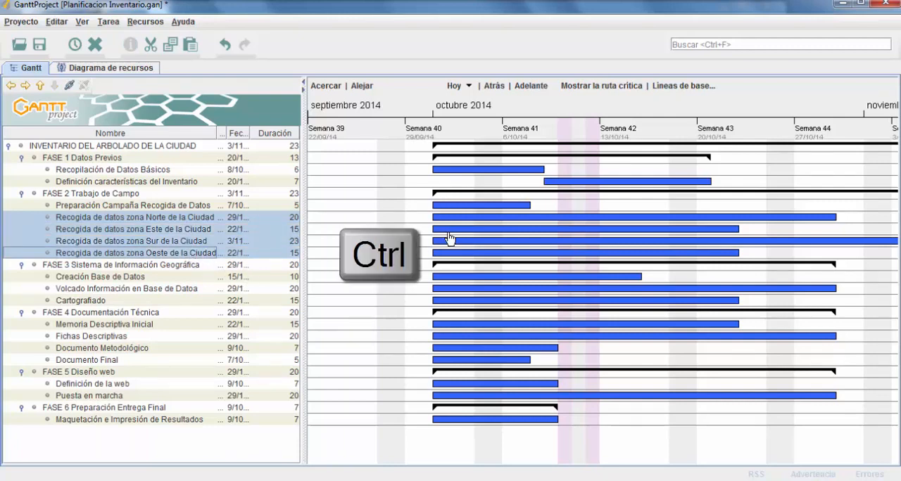
left_click_drag(450, 237, 551, 237)
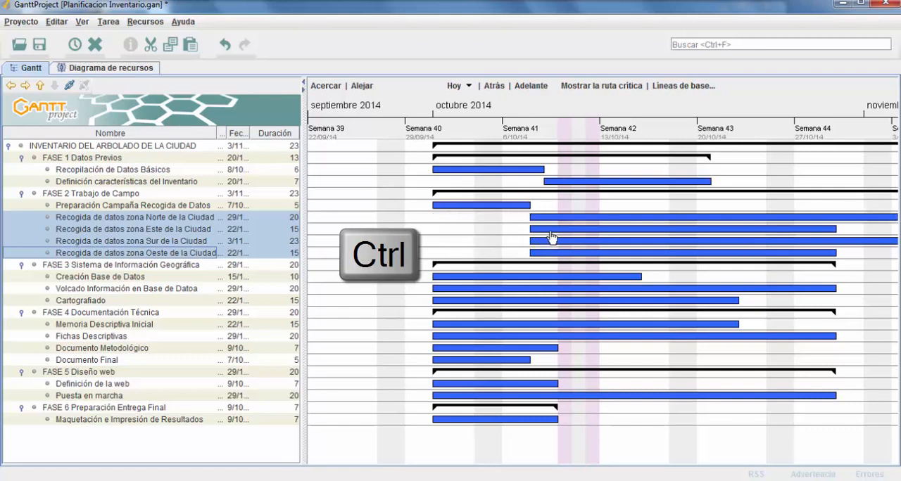
left_click_drag(551, 237, 551, 237)
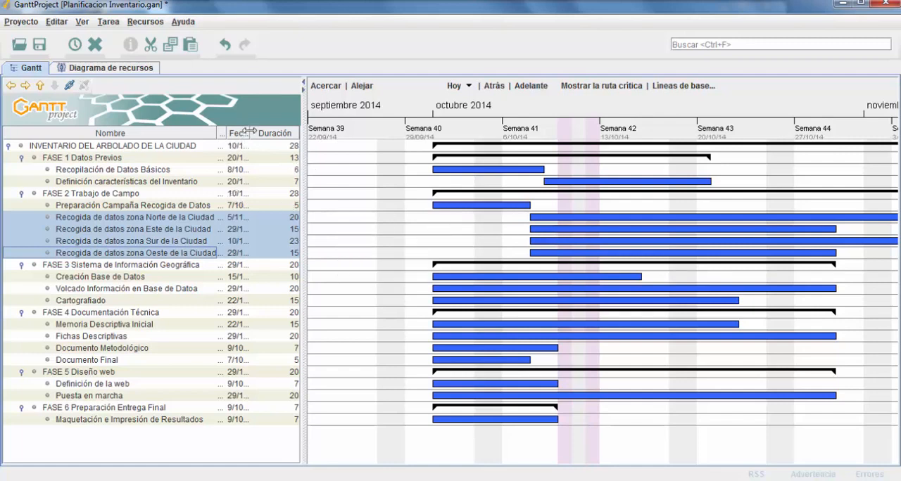
left_click_drag(250, 132, 188, 132)
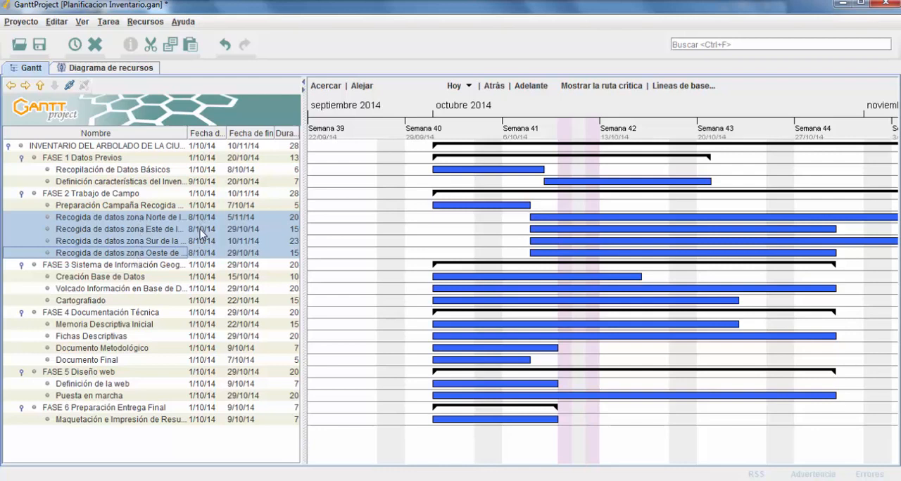
Move the "Creación Base de Datos" bar to start on 20/10/14, following "Definición características del Inventario", and save the project
left_click(116, 279)
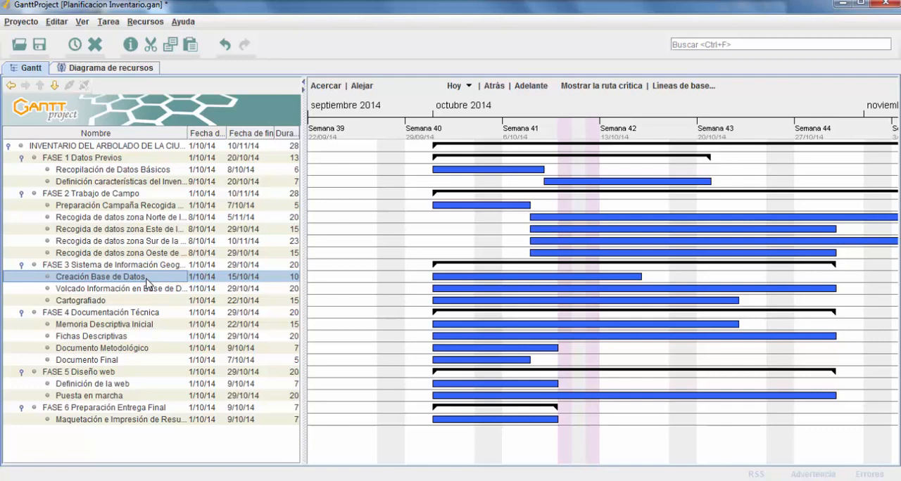
mouse_move(188, 133)
left_mouse_down()
mouse_move(217, 134)
mouse_move(205, 134)
left_mouse_up()
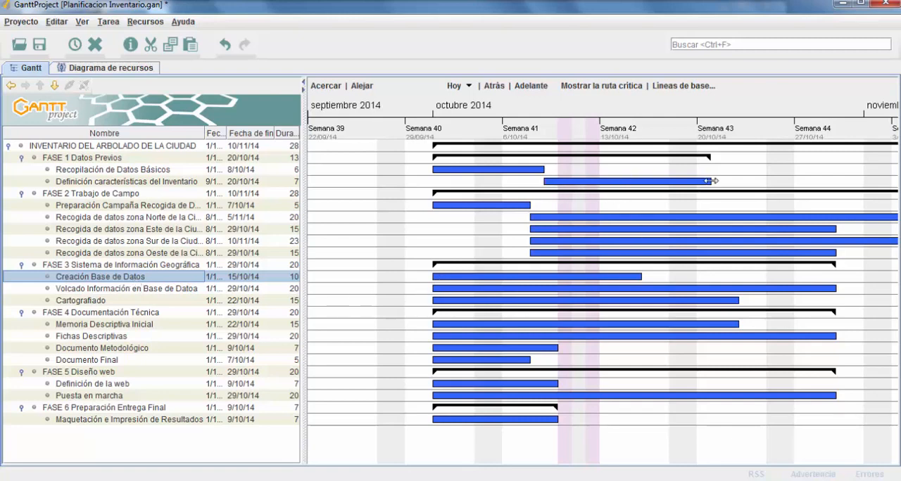
left_click_drag(711, 181, 669, 181)
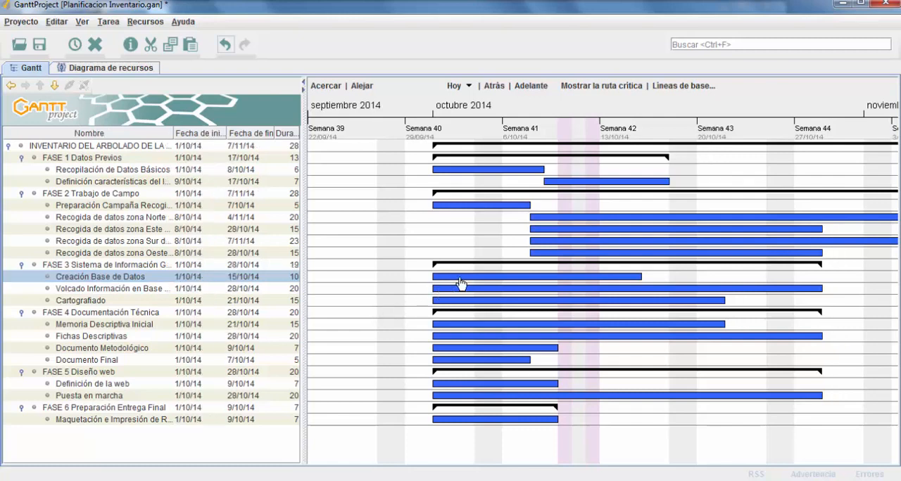
left_click_drag(462, 279, 674, 279)
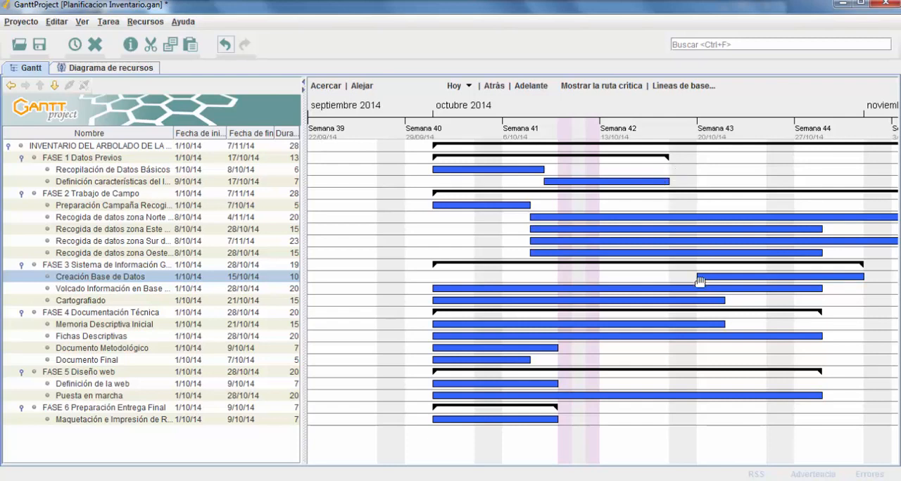
left_click_drag(699, 282, 698, 282)
left_click(40, 44)
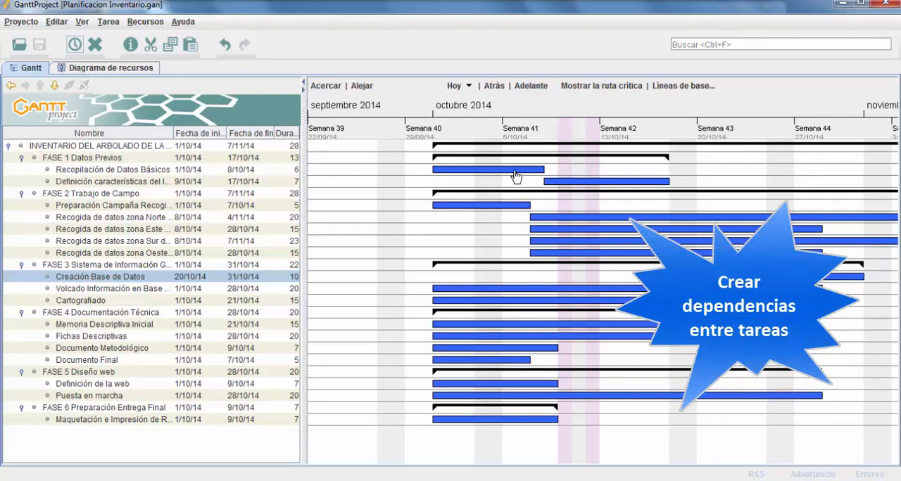
Look at the predecessor settings of "Recopilación de Datos Básicos" and leave them without changes
left_click(131, 172)
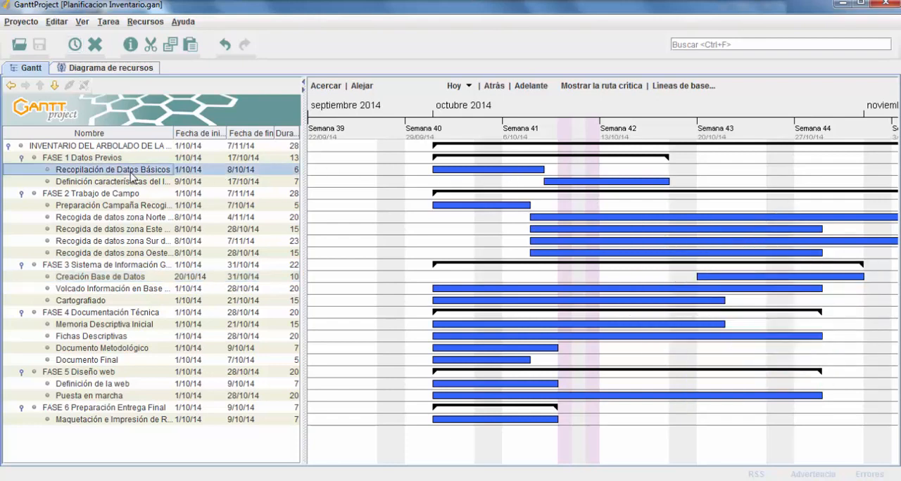
right_click(140, 174)
left_click(176, 194)
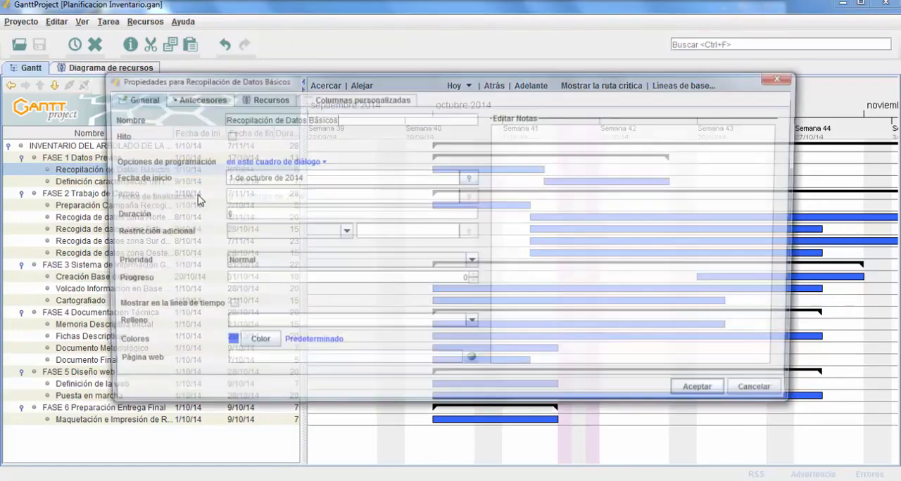
left_click(189, 98)
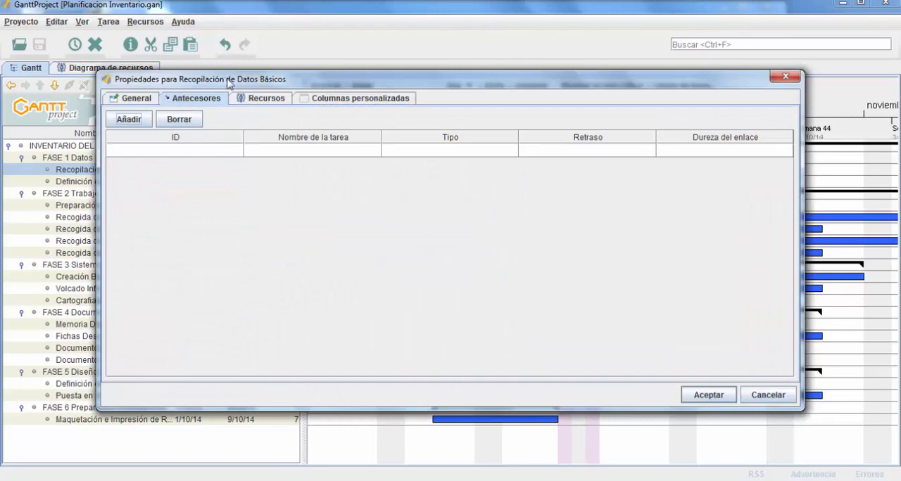
left_click_drag(229, 78, 404, 210)
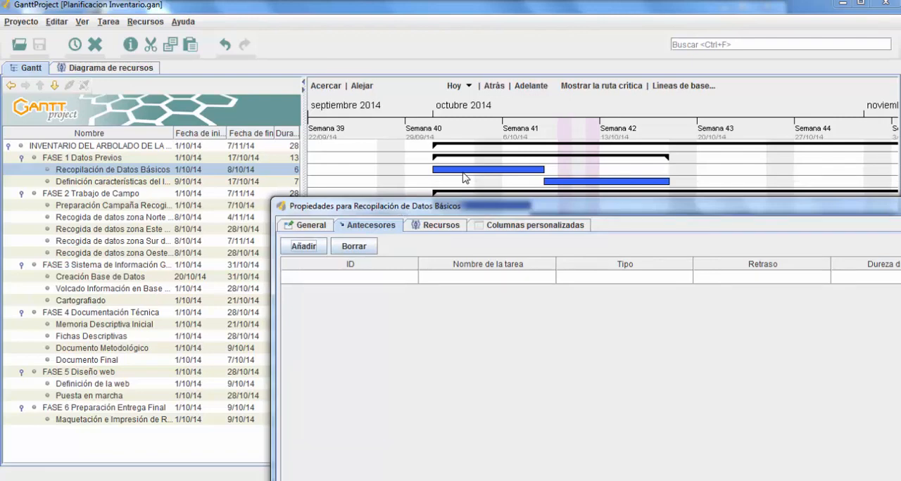
left_click_drag(519, 216, 400, 220)
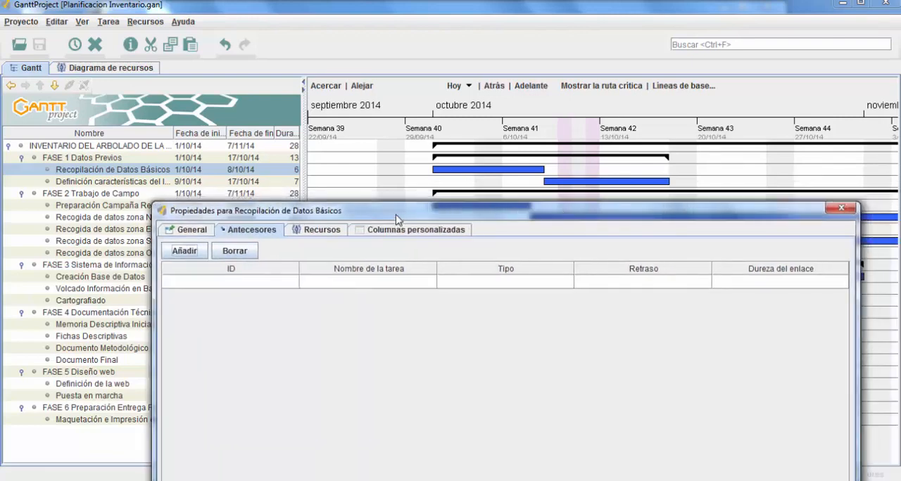
left_click(841, 211)
Add "Recopilación de Datos Básicos" as a predecessor of "Definición características del Inventario" in that task's properties
left_click(141, 181)
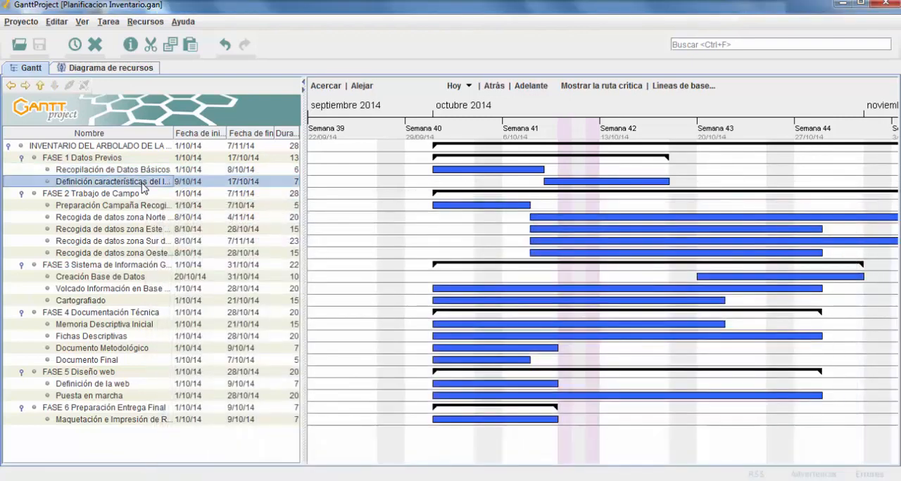
right_click(142, 184)
left_click(165, 202)
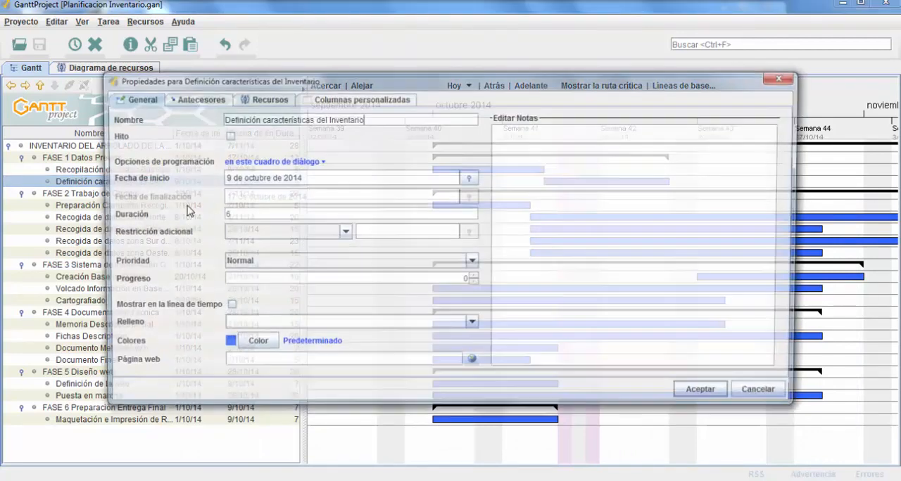
left_click_drag(262, 81, 513, 208)
left_click(449, 225)
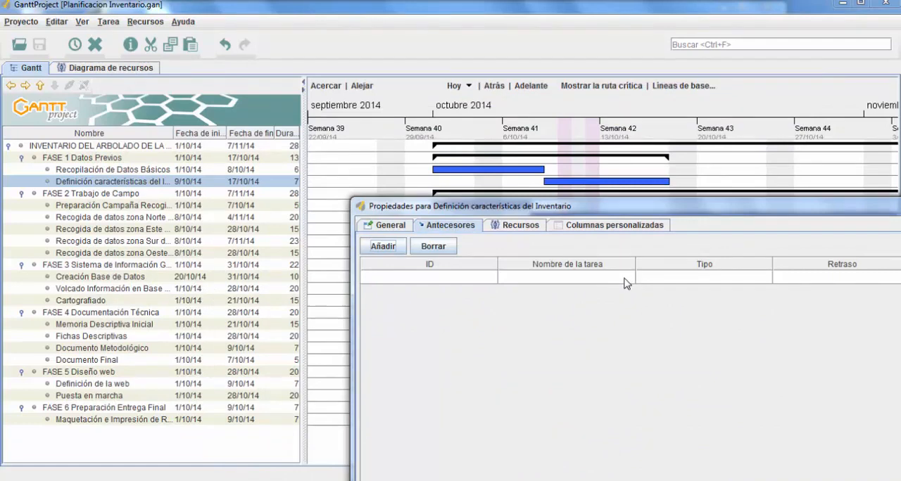
left_click(627, 282)
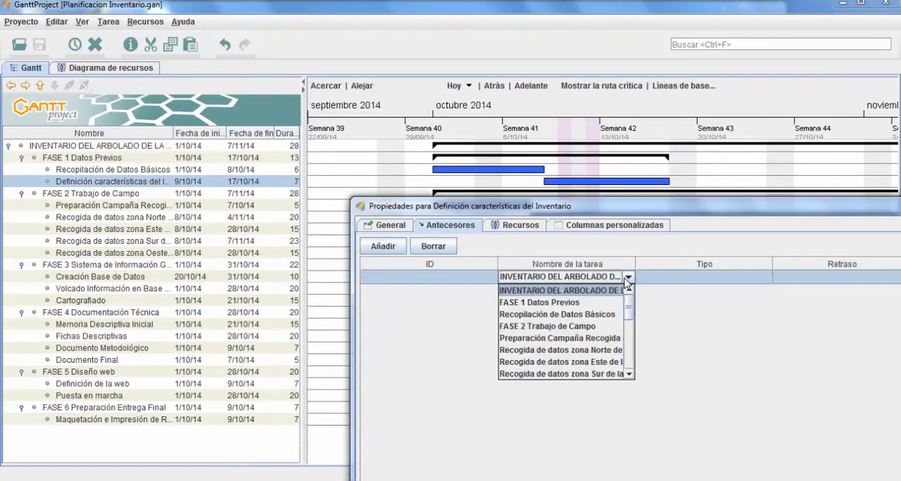
scroll(629, 306, "down", 6)
scroll(633, 298, "up", 6)
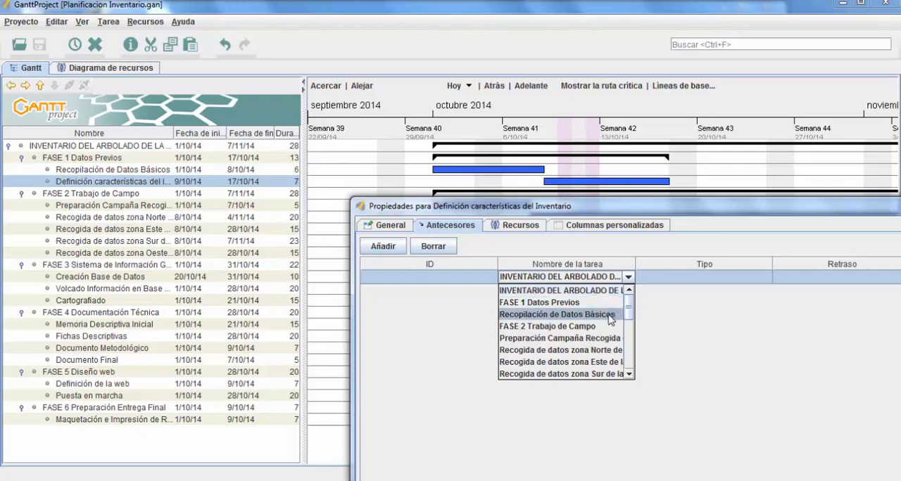
left_click(611, 318)
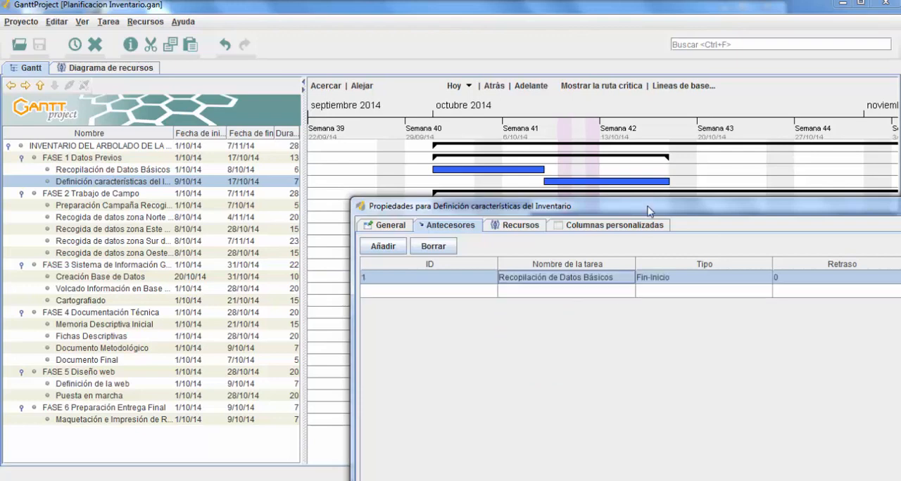
Choose Fin-Inicio as the dependency type for the "Recopilación de Datos Básicos" predecessor
left_click_drag(648, 207, 368, 230)
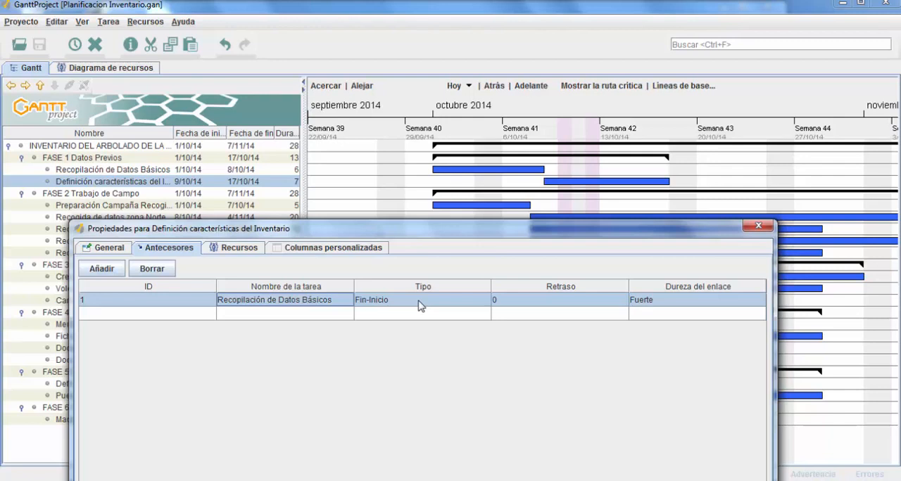
left_click(467, 304)
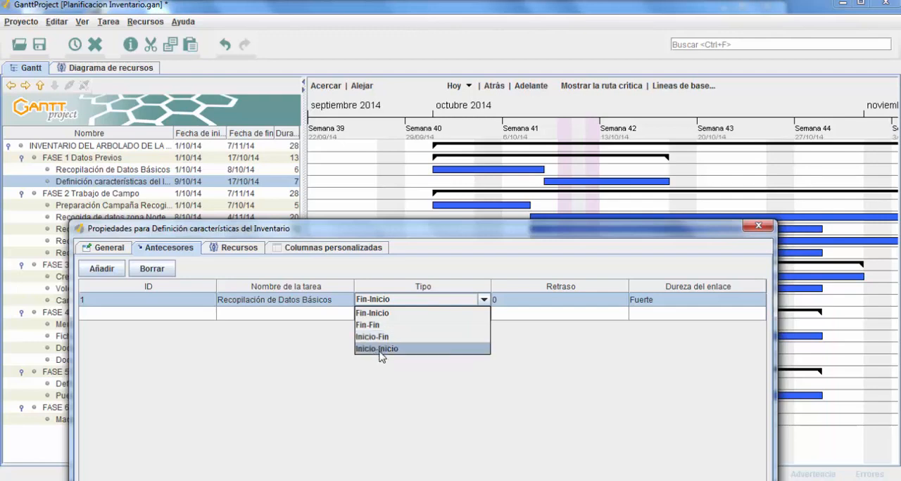
left_click(382, 316)
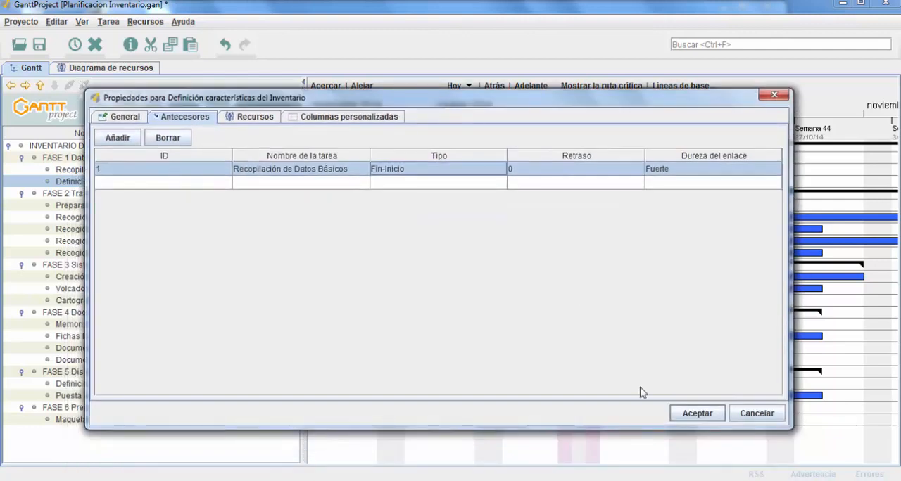
Apply the Fin-Inicio dependency and try moving the "Recopilación de Datos Básicos" bar along the timeline
left_click(698, 413)
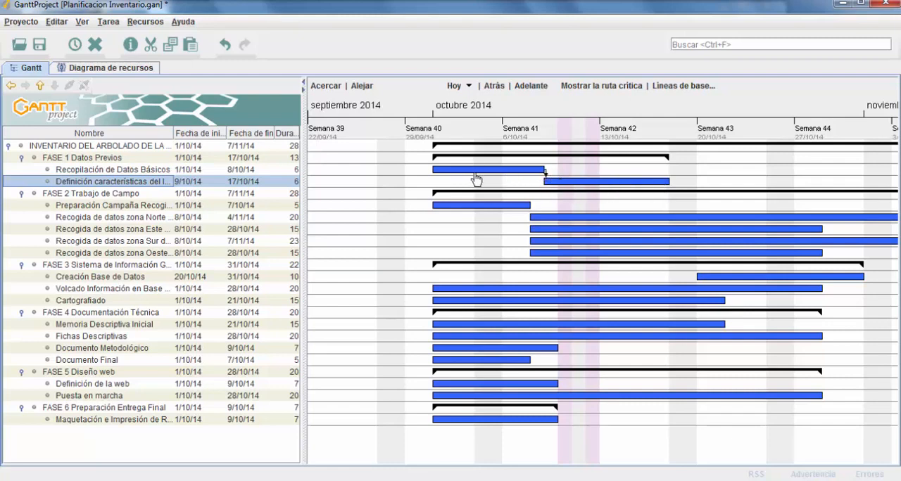
mouse_move(473, 178)
left_mouse_down()
mouse_move(580, 174)
mouse_move(472, 183)
left_mouse_up()
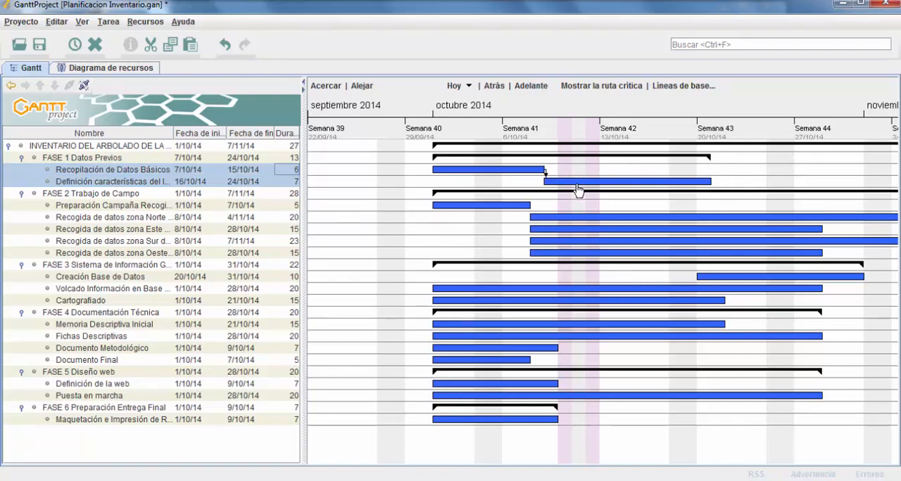
Change the dependency type of the "Recopilación de Datos Básicos" predecessor to Fin-Fin in the properties of "Definición características del Inventario"
left_click(111, 184)
right_click(111, 185)
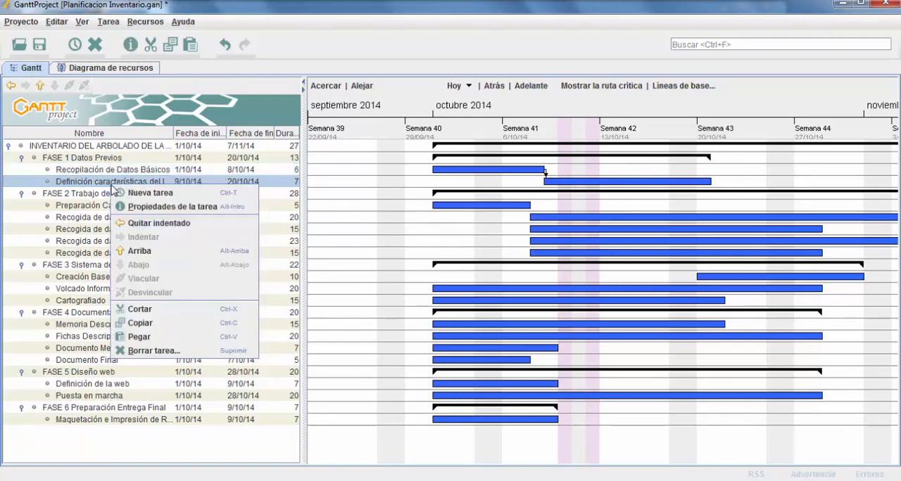
left_click(165, 207)
left_click(199, 99)
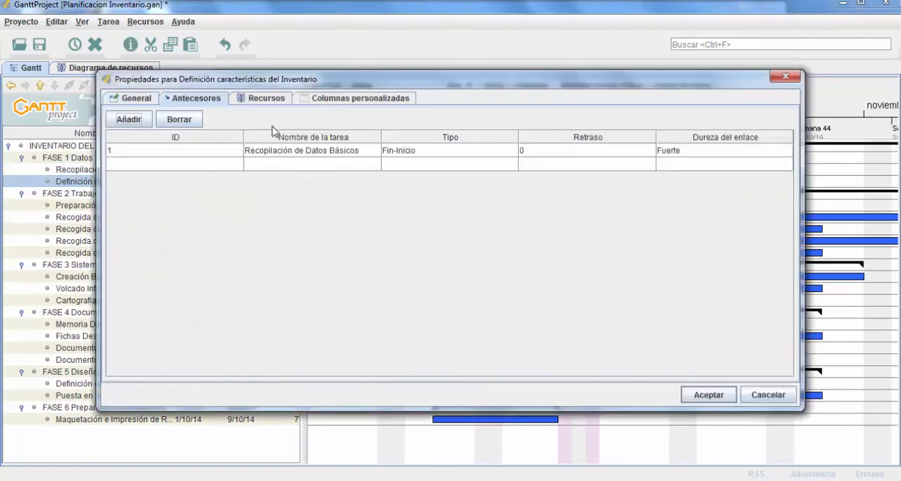
left_click(470, 157)
left_click_drag(469, 82, 218, 96)
left_click(536, 267)
left_click(429, 288)
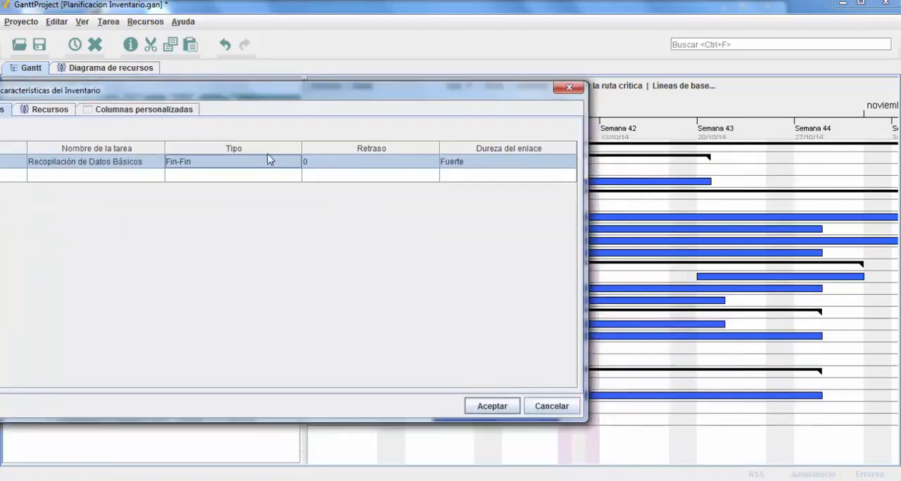
left_click(491, 406)
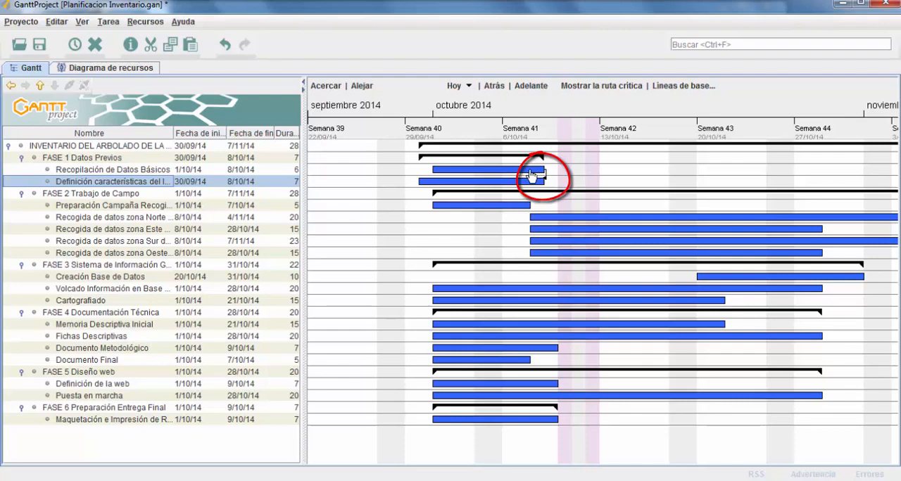
Set the predecessor link of "Definición características del Inventario" to Inicio-Fin and examine both bars on the timeline
right_click(133, 183)
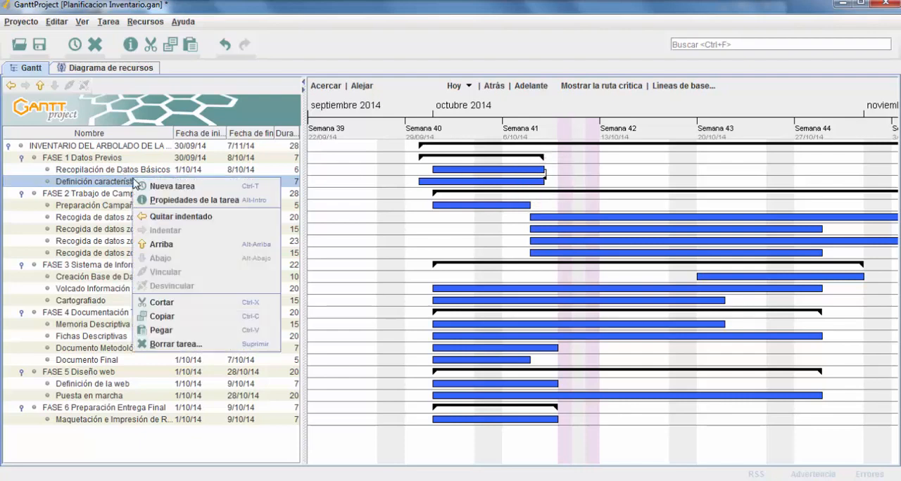
left_click(179, 202)
left_click(194, 97)
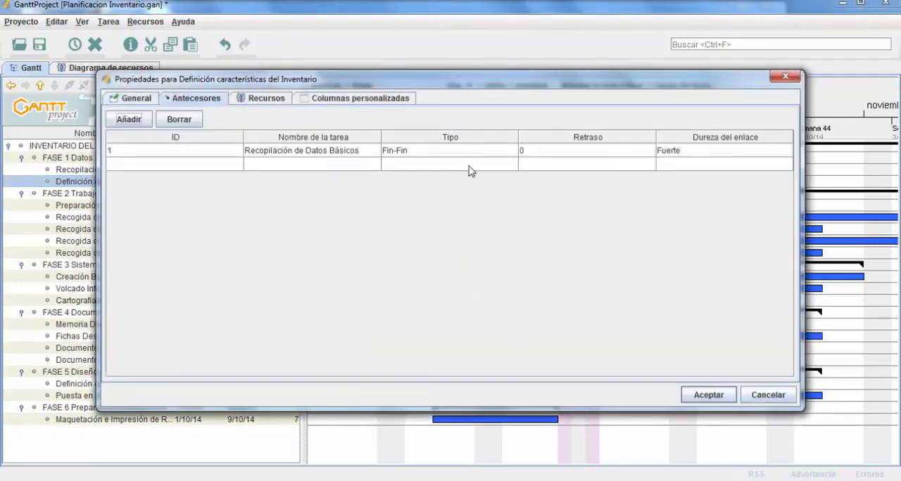
left_click(486, 150)
left_click(451, 188)
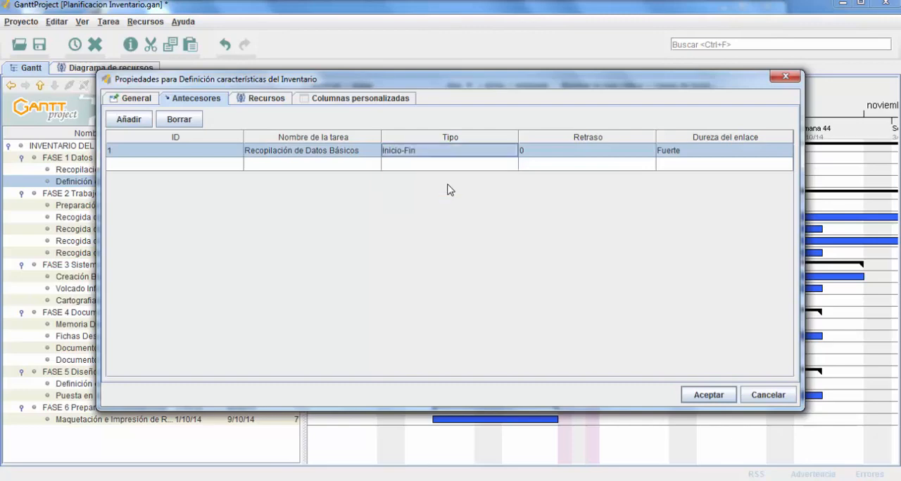
left_click(708, 396)
left_click_drag(383, 233, 461, 222)
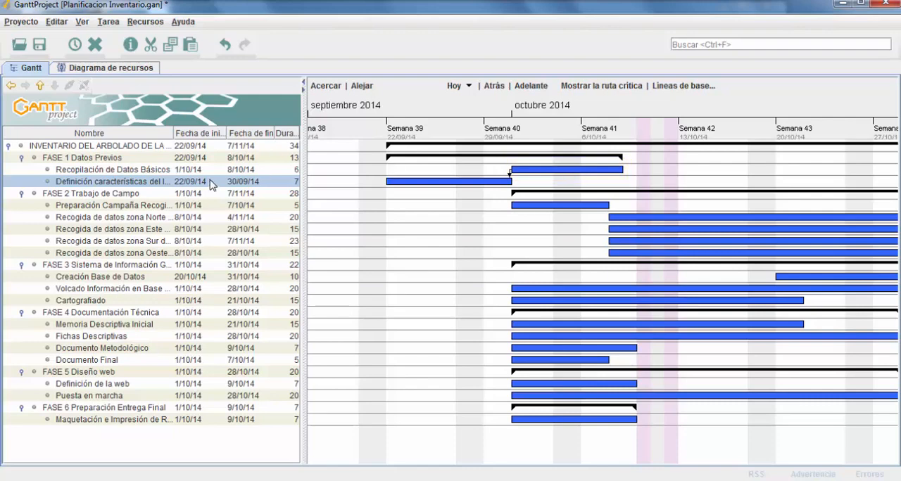
Switch the predecessor's dependency type for "Definición características del Inventario" to Inicio-Inicio
right_click(167, 184)
left_click(198, 211)
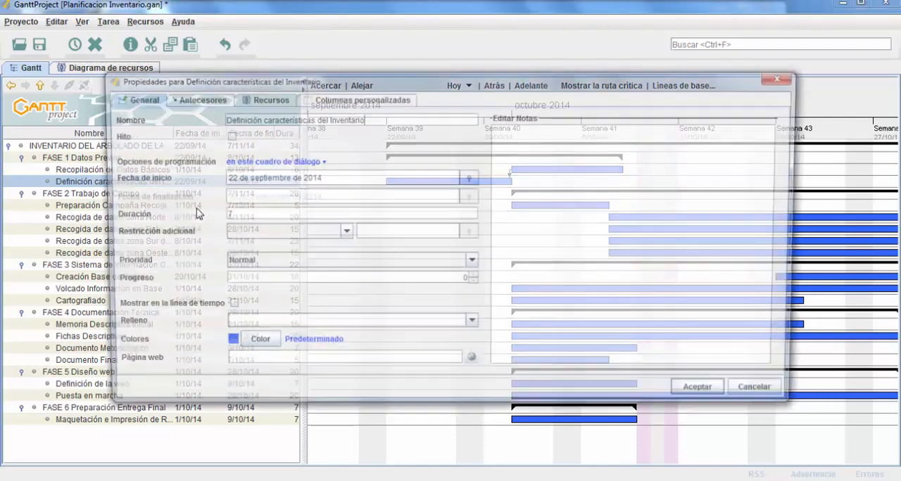
left_click(198, 99)
left_click(492, 156)
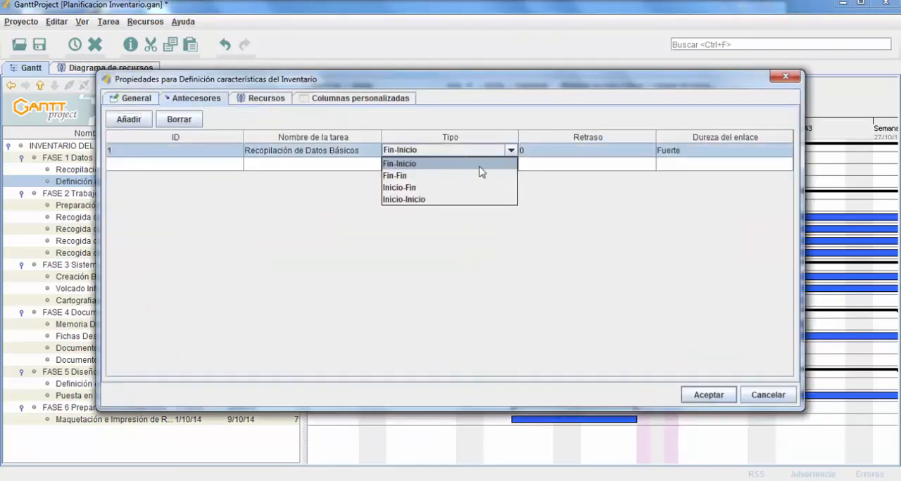
left_click(434, 200)
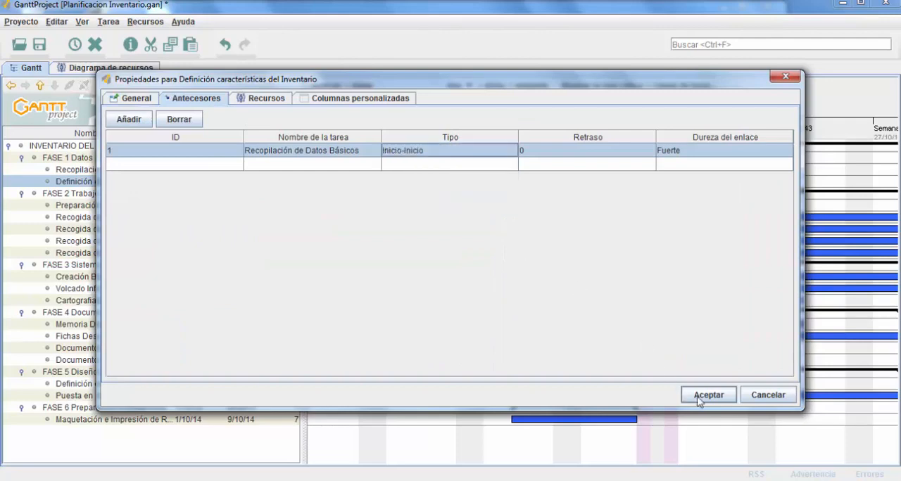
left_click(704, 395)
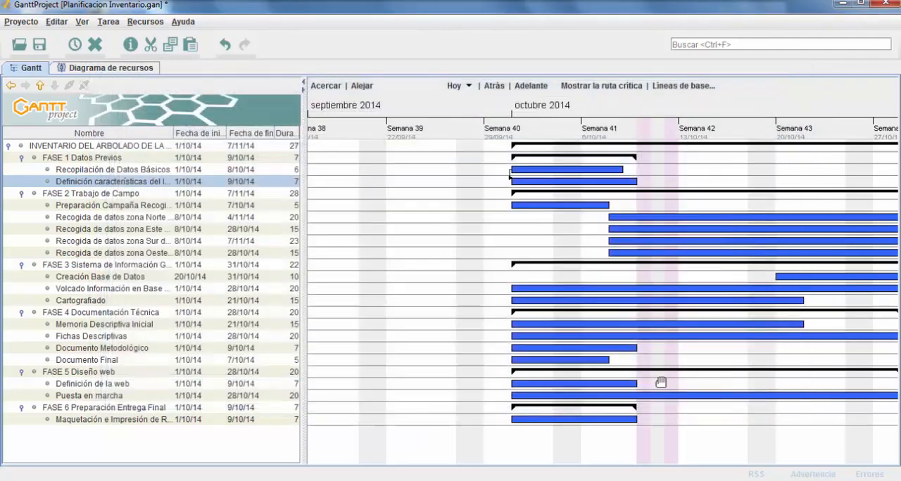
Set the dependency type between "Recopilación de Datos Básicos" and "Definición características del Inventario" back to Fin-Inicio
right_click(144, 184)
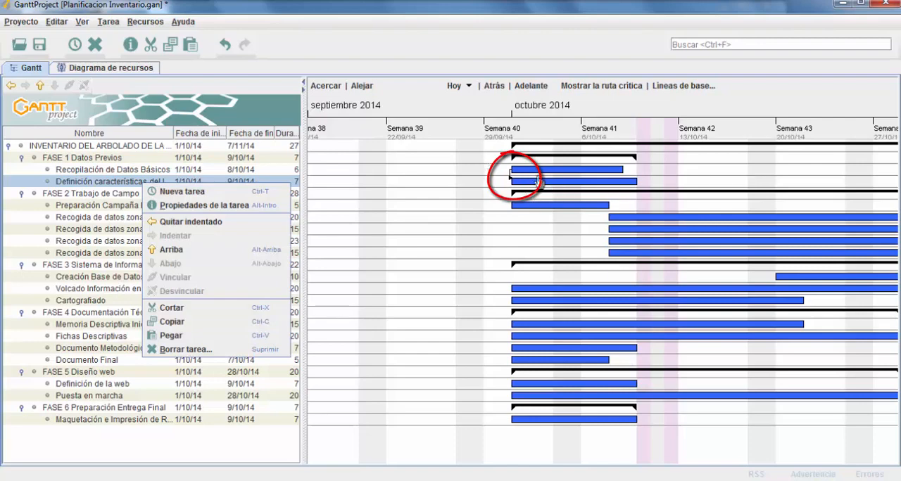
left_click(202, 208)
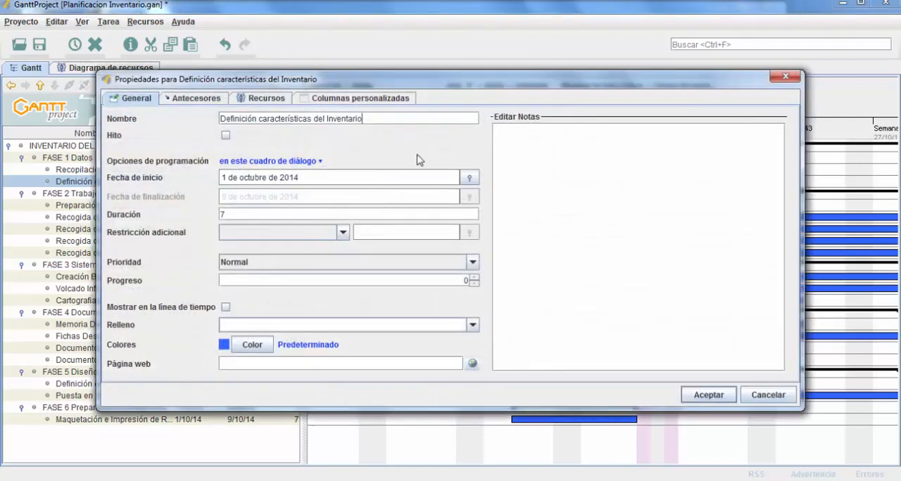
left_click(198, 98)
left_click(482, 151)
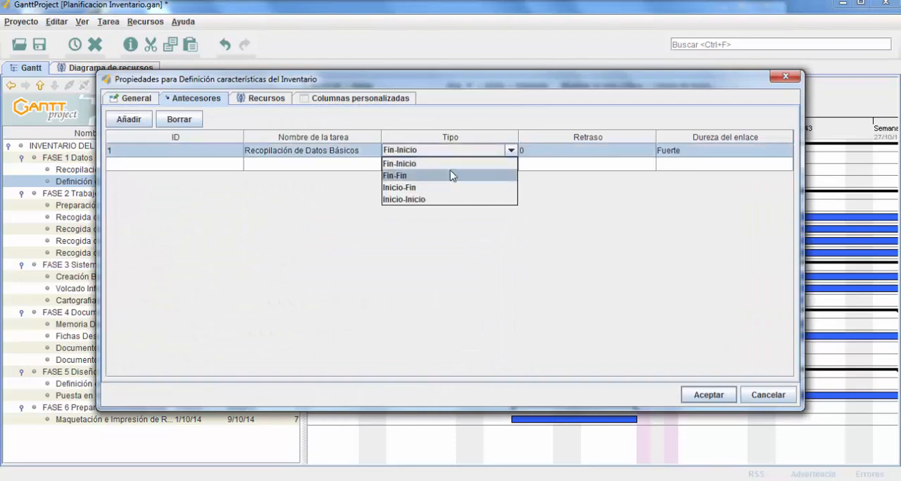
left_click(436, 163)
left_click(708, 396)
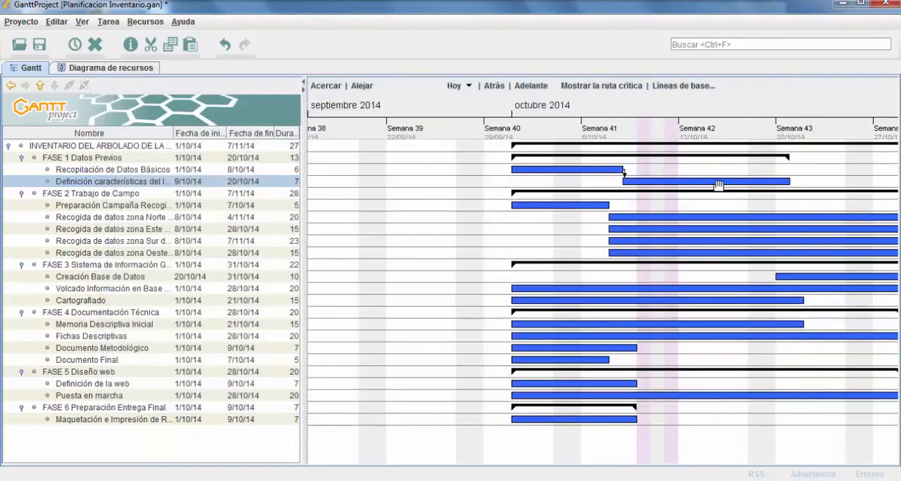
Try a delay (Retraso) of 3 on the "Recopilación de Datos Básicos" predecessor link, and undo the change
right_click(182, 184)
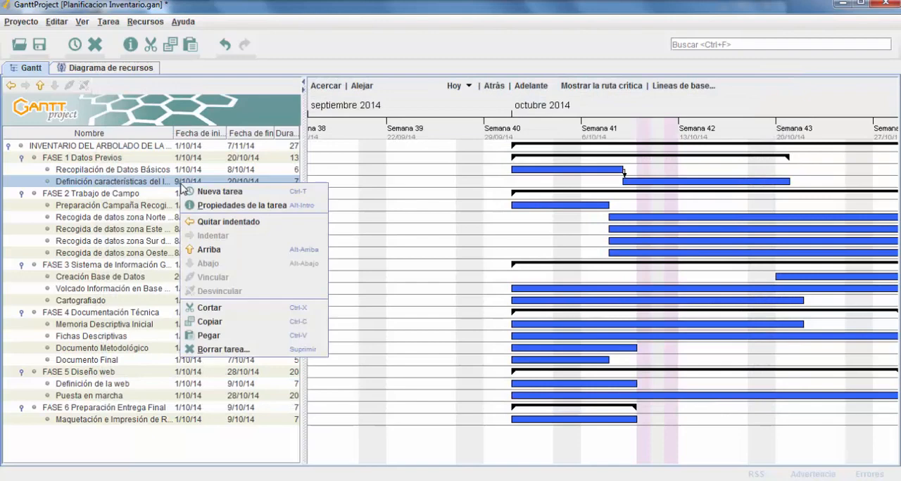
left_click(225, 205)
left_click(201, 100)
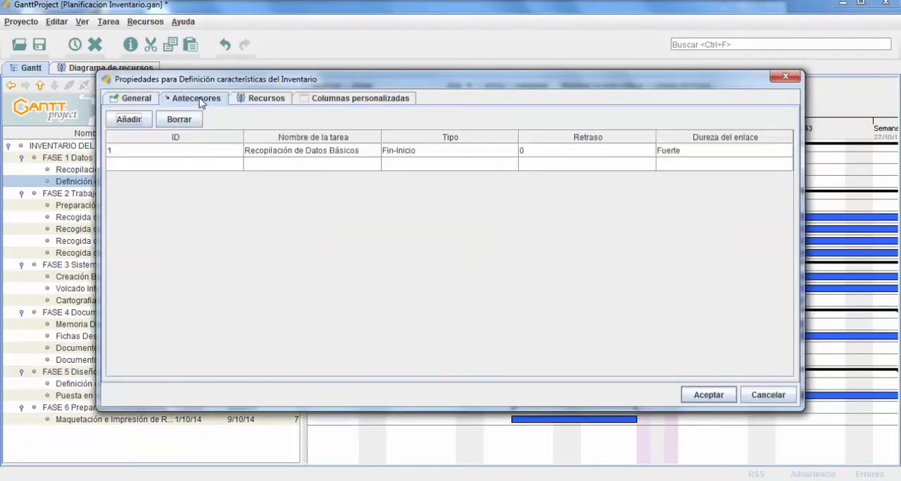
left_click_drag(413, 80, 412, 177)
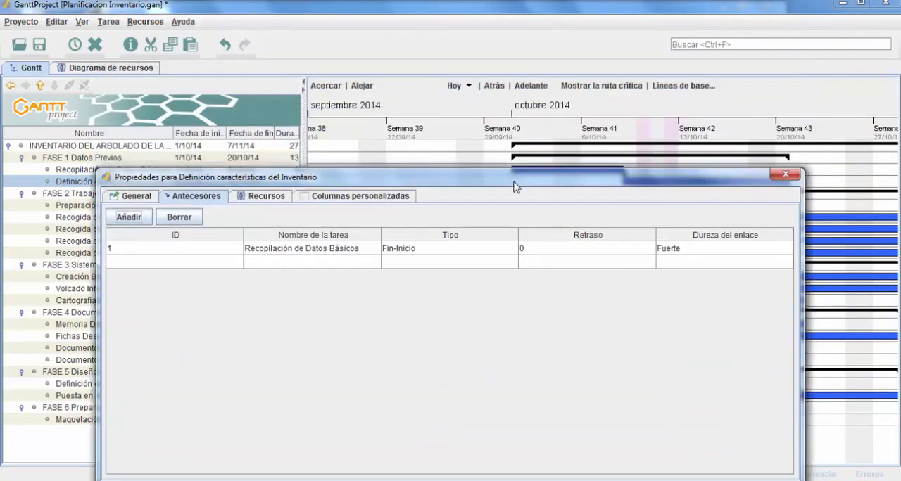
left_click_drag(523, 213, 525, 257)
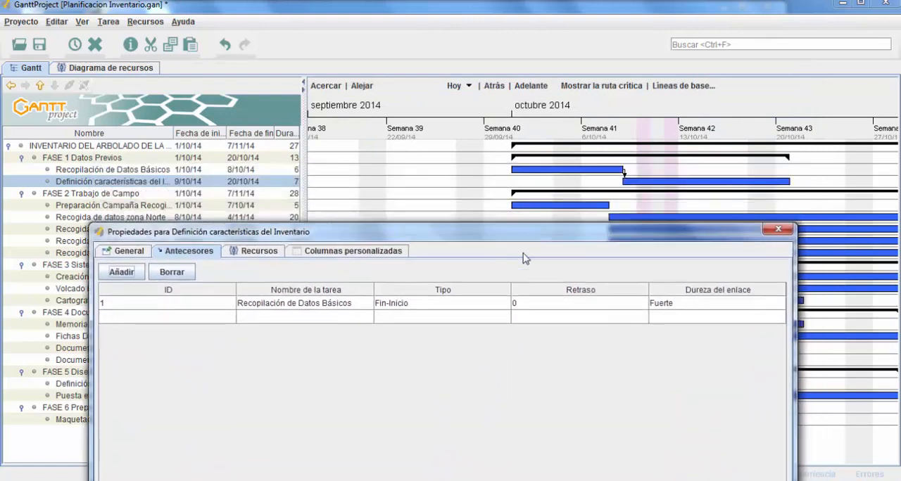
double_click(525, 306)
type("3")
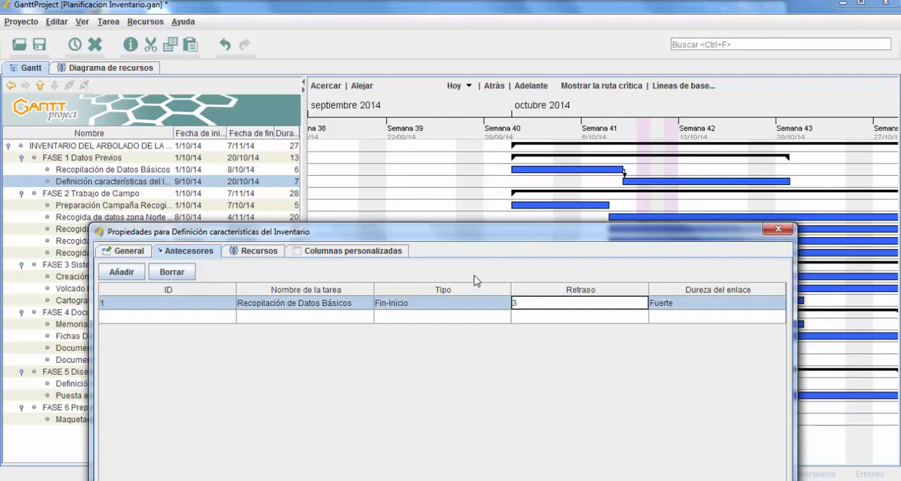
left_click(495, 317)
left_click_drag(496, 241, 357, 134)
left_click(563, 441)
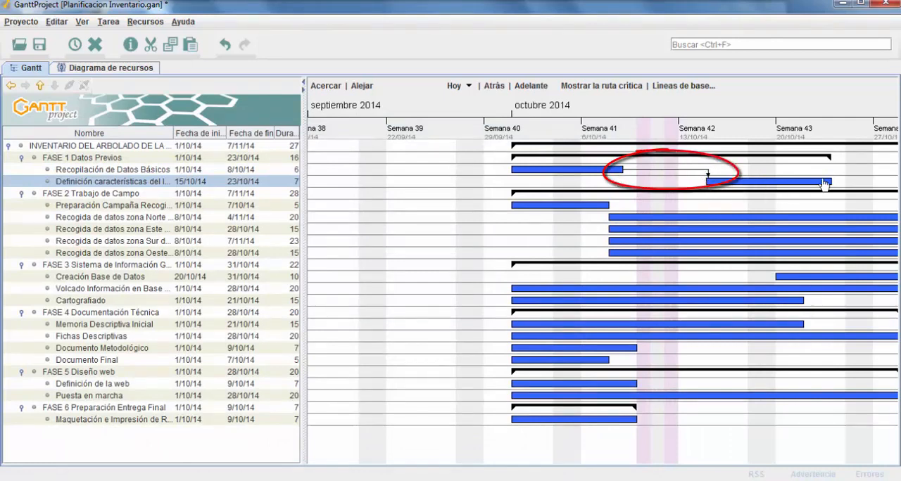
left_click(224, 46)
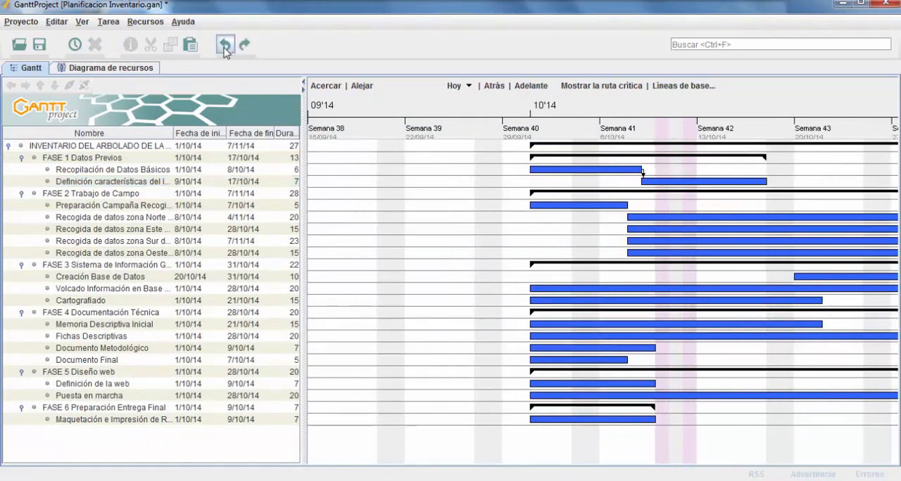
Set the predecessor link's hardness to "Goma de borrar" and move the "Definición características del Inventario" bar to start on 16/10/14
right_click(152, 183)
left_click(211, 204)
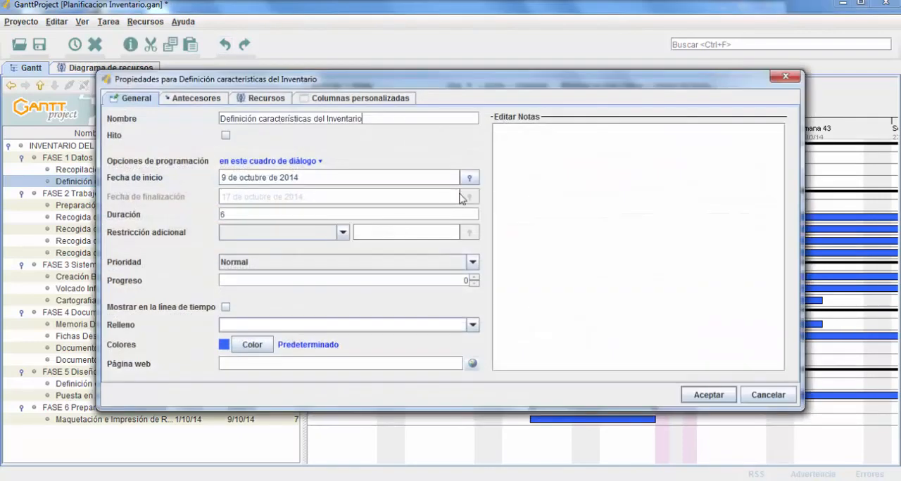
left_click(196, 99)
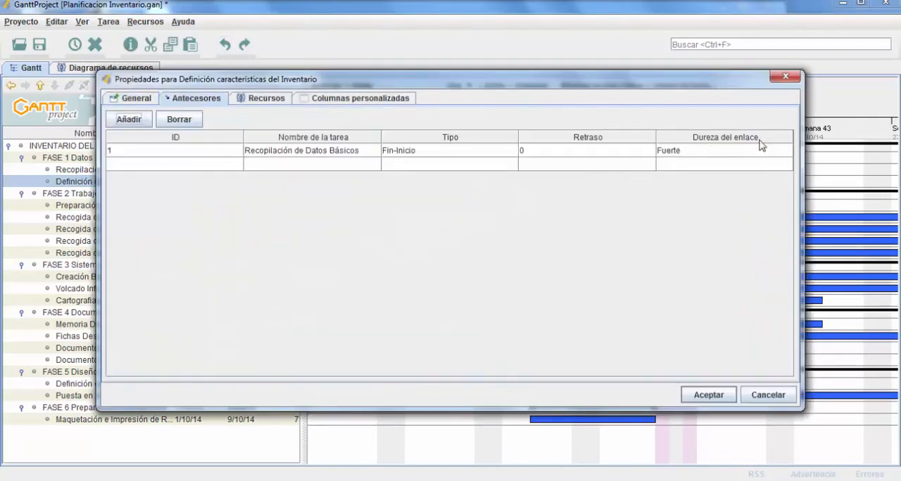
left_click_drag(699, 86, 523, 217)
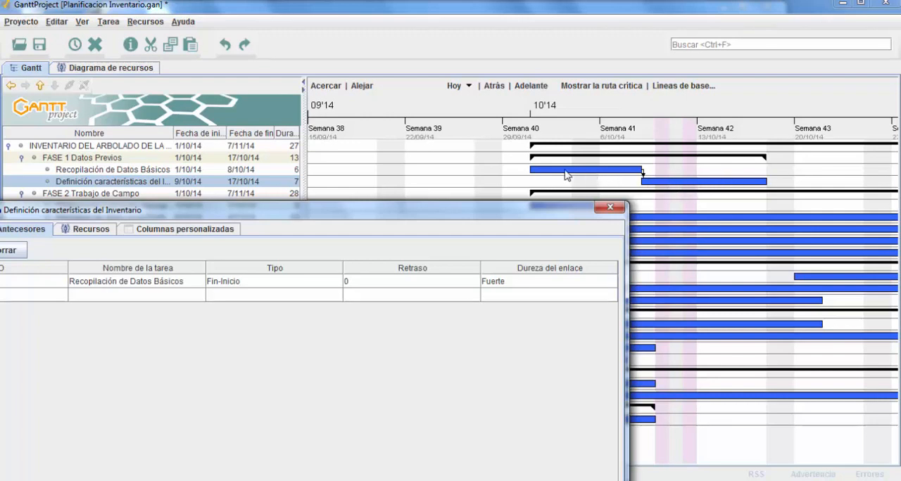
left_click(556, 282)
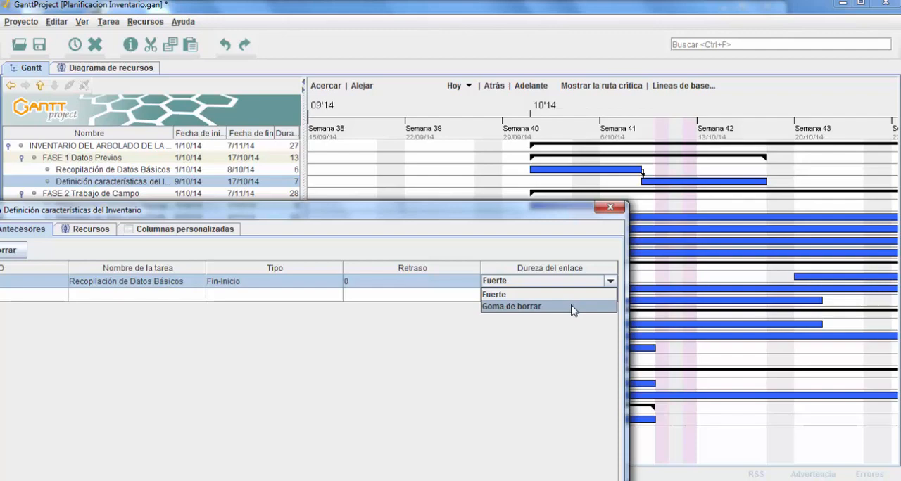
left_click(573, 308)
left_click_drag(494, 215, 463, 62)
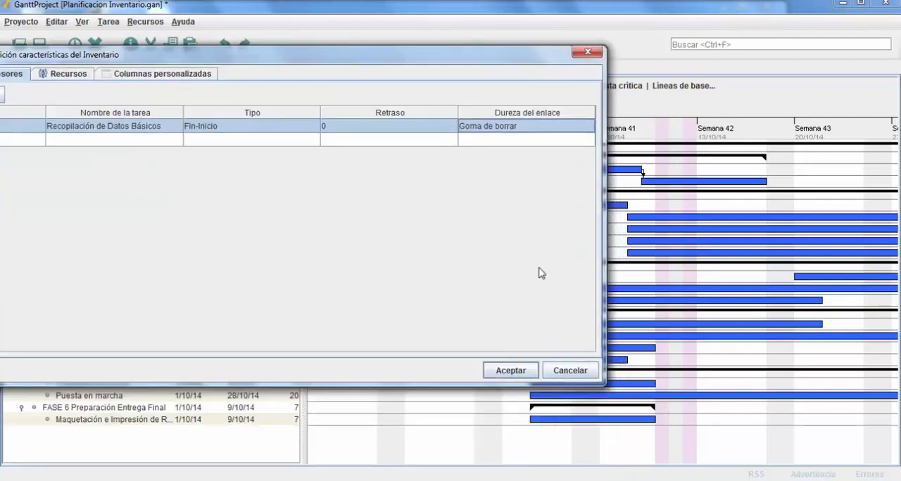
left_click(511, 375)
left_click_drag(670, 197, 763, 194)
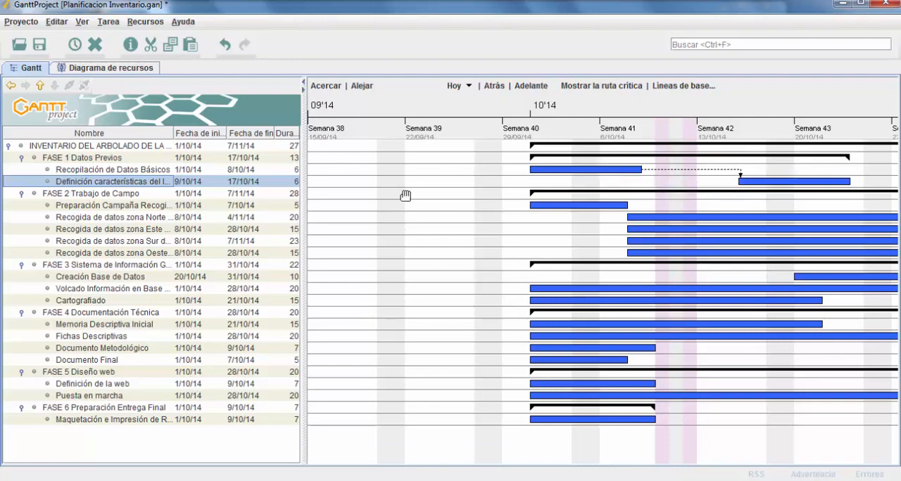
Set the link hardness of the "Recopilación de Datos Básicos" predecessor back to Fuerte in the properties of "Definición características del Inventario"
right_click(159, 183)
left_click(215, 205)
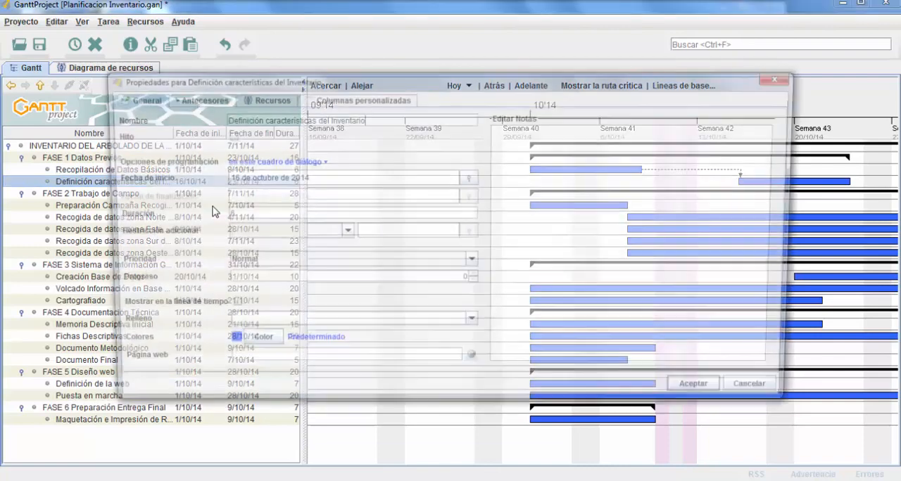
left_click(213, 100)
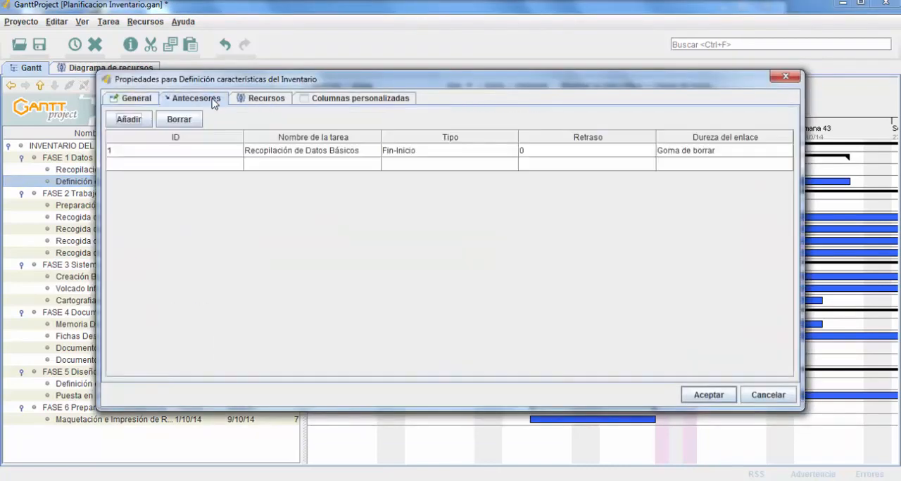
left_click(728, 151)
left_click(774, 167)
left_click(708, 394)
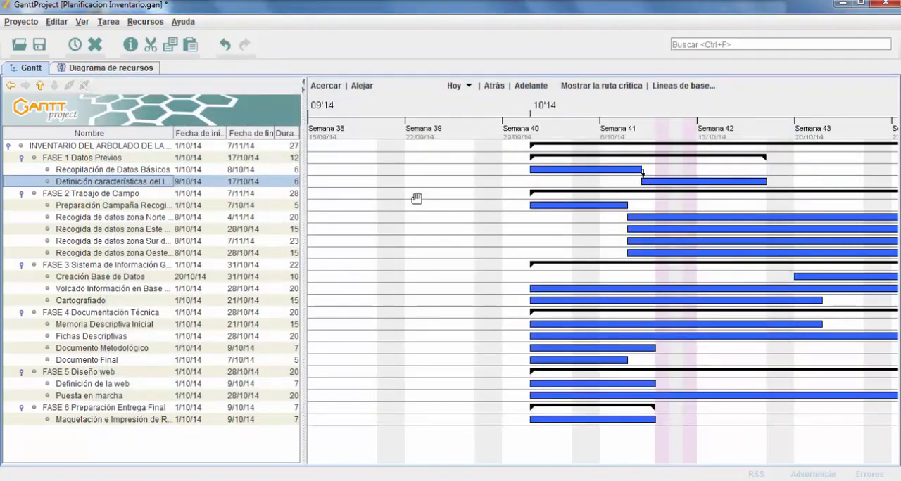
Set the duration of "Definición características del Inventario" to 7 days
double_click(291, 182)
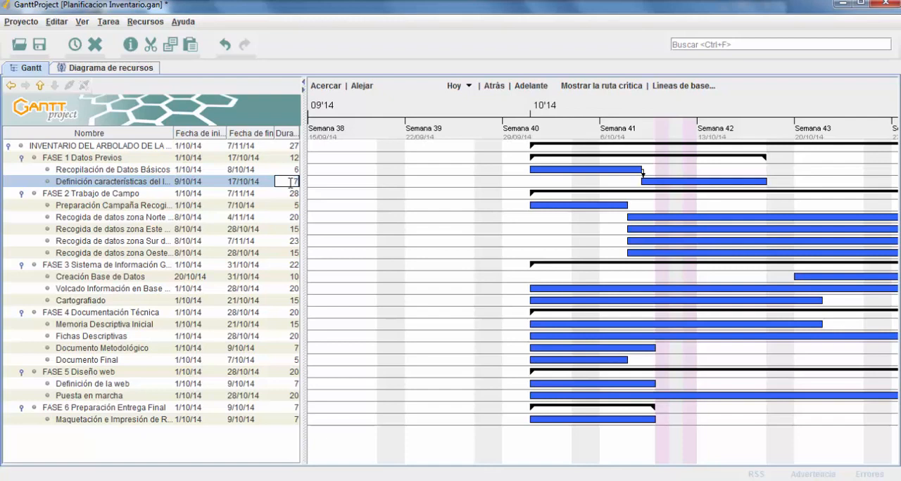
type("7")
key("Return")
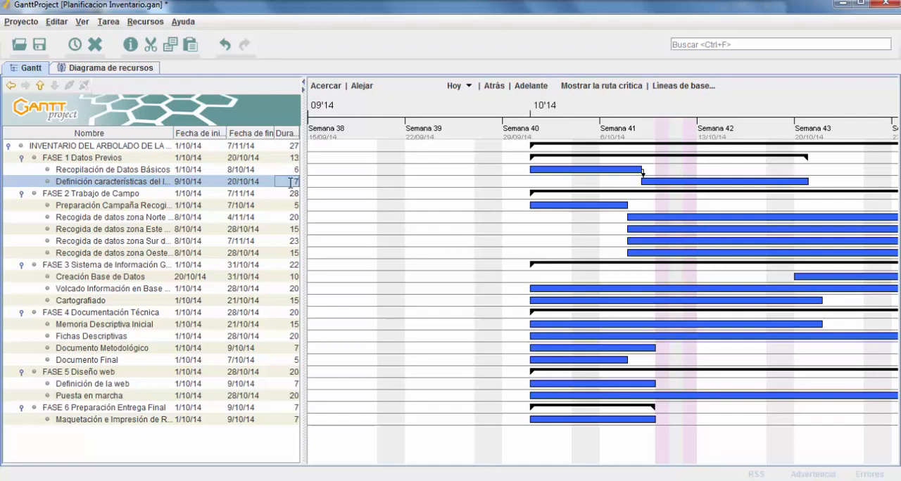
left_click(485, 250)
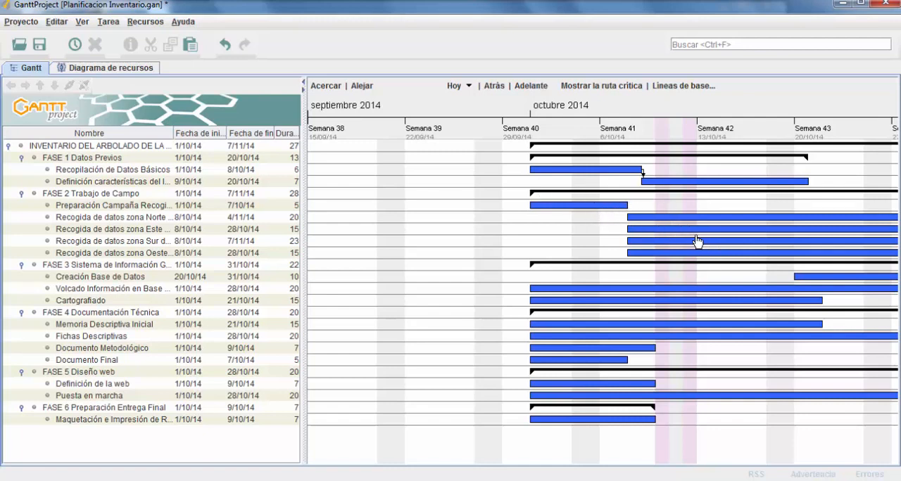
Make "Preparación Campaña Recogida" the Fin-Inicio predecessor of "Recogida de datos zona Norte de la Ciudad"
left_click(90, 220)
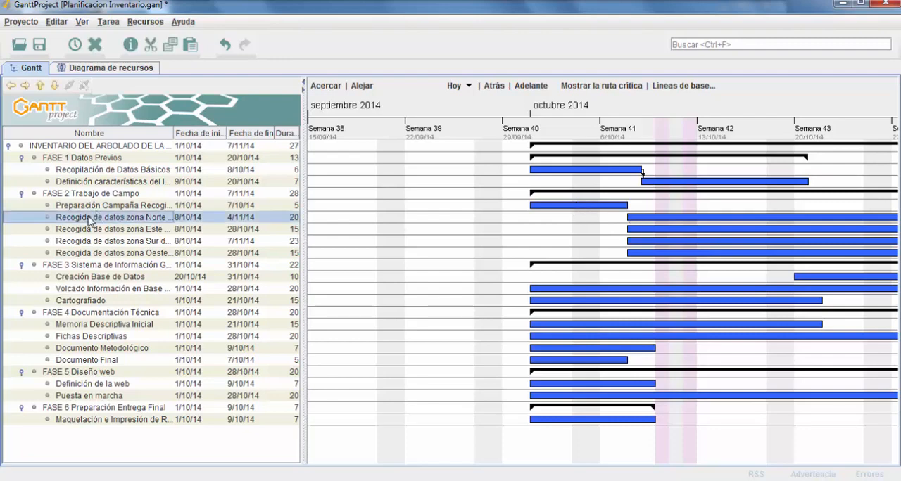
right_click(90, 218)
left_click(159, 241)
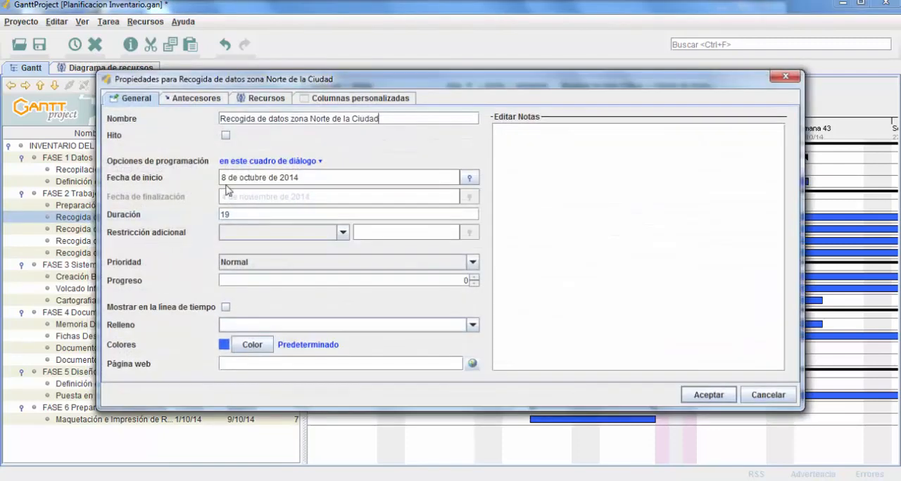
left_click(189, 98)
left_click(322, 150)
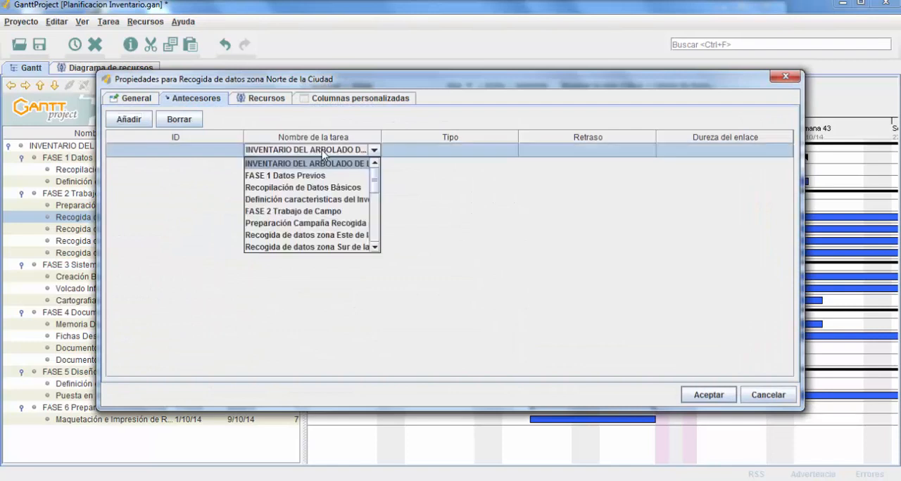
left_click(315, 223)
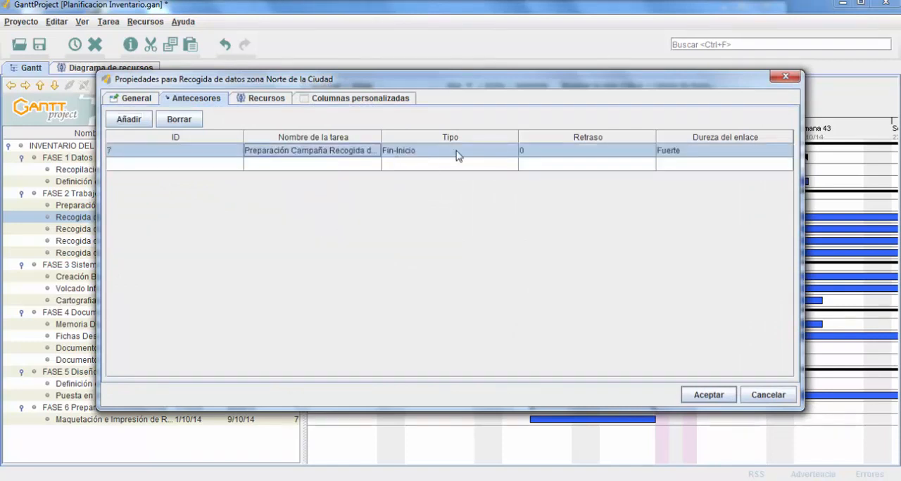
left_click(707, 395)
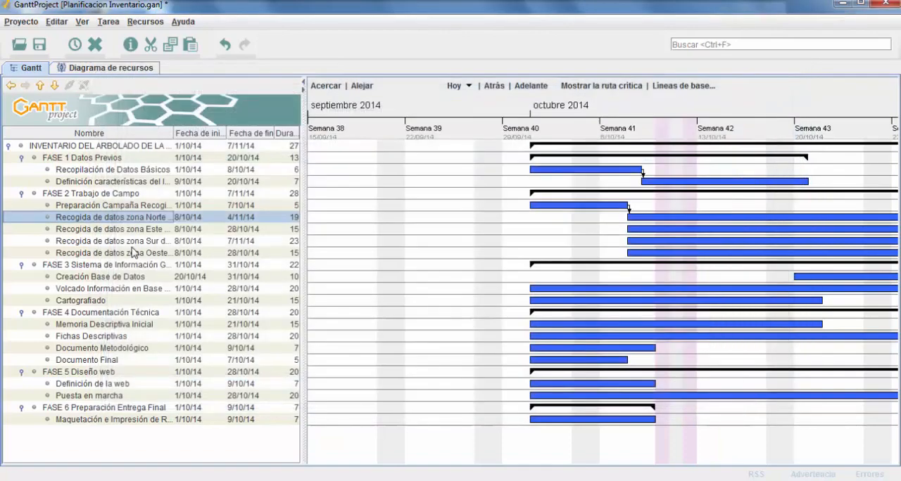
Make "Preparación Campaña Recogida" the predecessor of "Recogida de datos zona Este de la Ciudad"
left_click(114, 231)
right_click(114, 231)
left_click(159, 251)
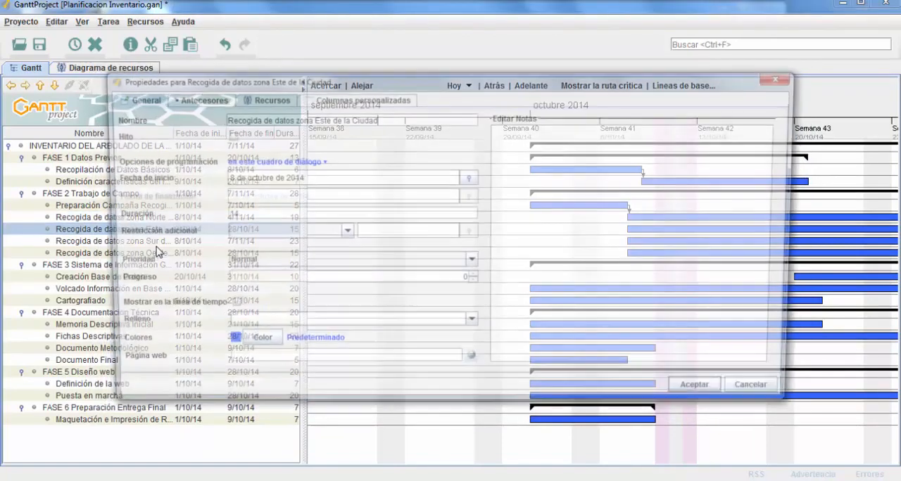
left_click(211, 100)
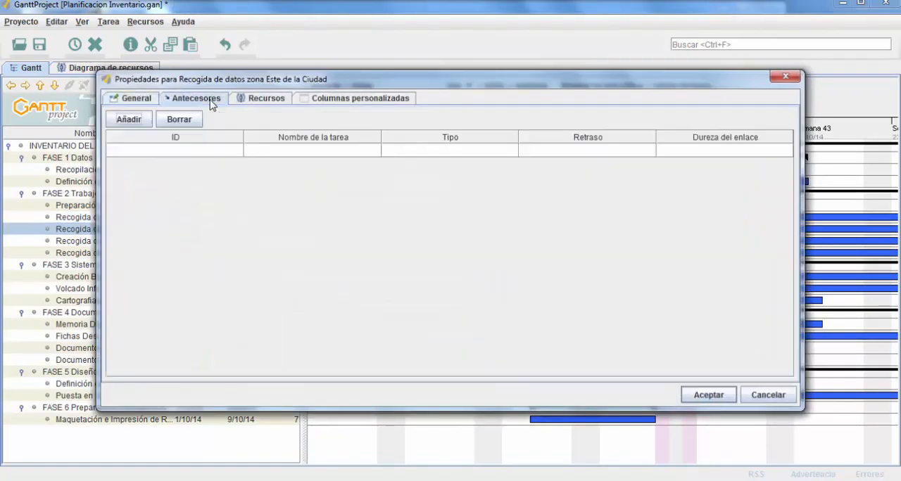
left_click(349, 154)
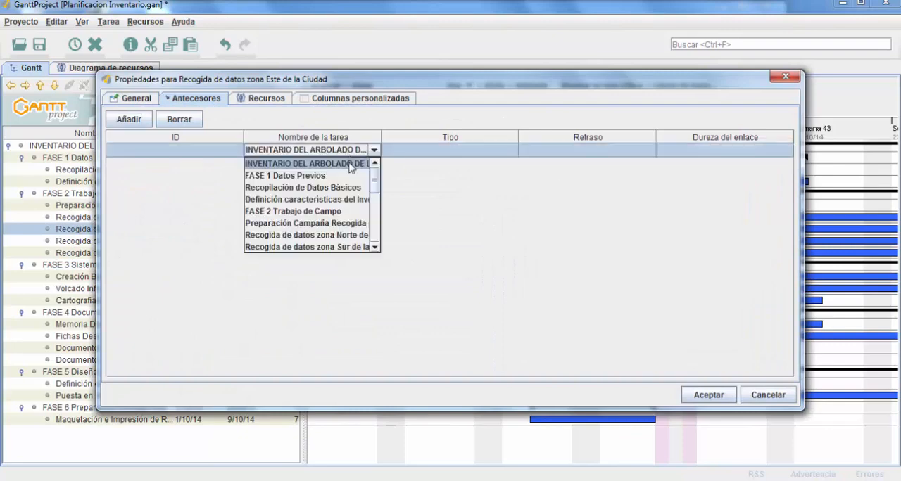
left_click(335, 223)
left_click(723, 401)
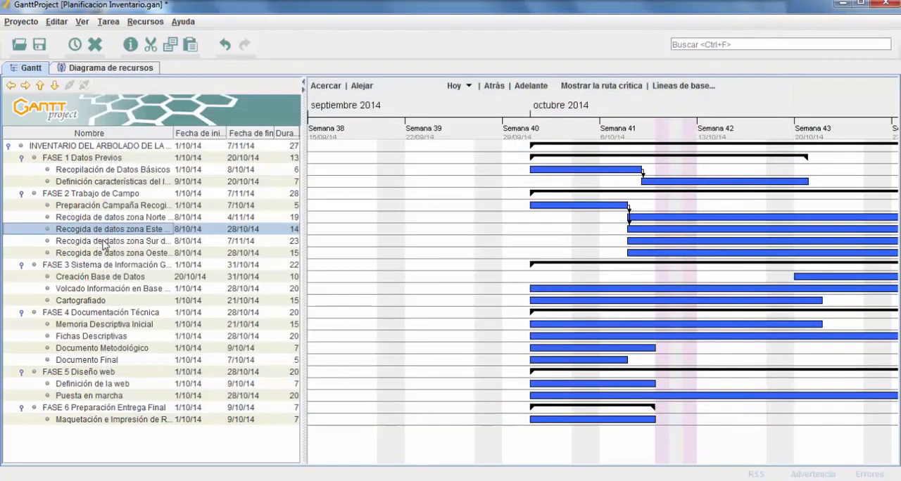
Make "Preparación Campaña Recogida" the Fin-Inicio predecessor of "Recogida de datos zona Sur de la Ciudad"
right_click(105, 242)
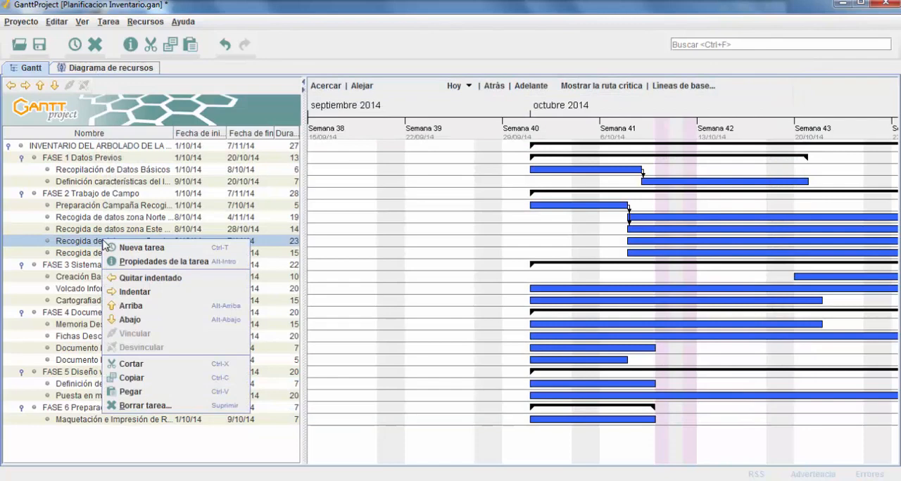
left_click(152, 262)
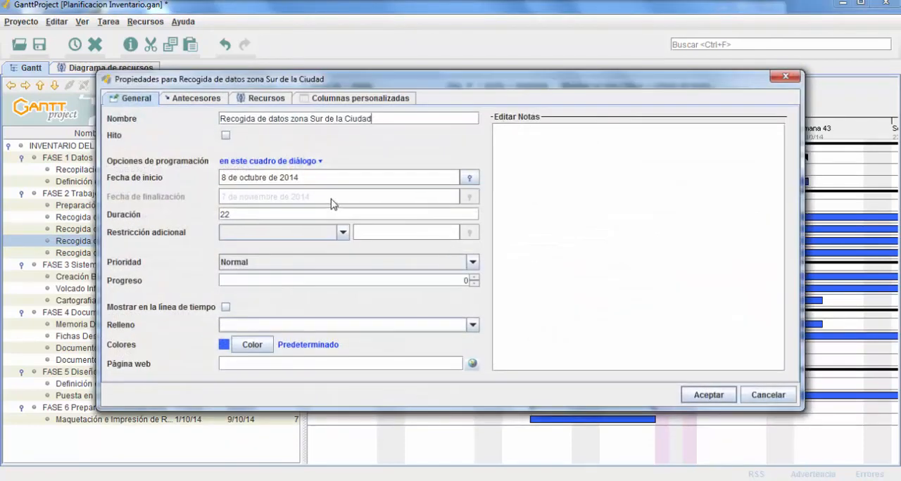
left_click(186, 101)
left_click(332, 154)
left_click(330, 152)
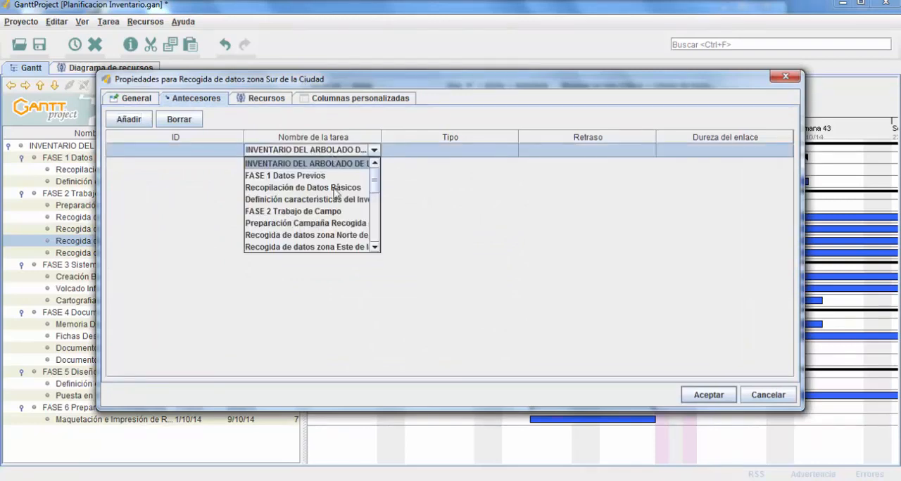
left_click(333, 224)
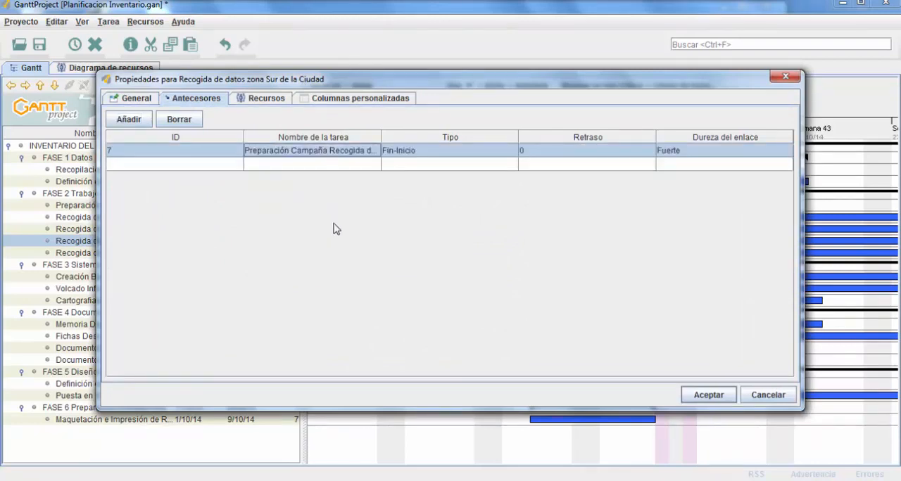
left_click(696, 395)
Make "Preparación Campaña Recogida" the predecessor of "Recogida de datos zona Oeste de la Ciudad"
left_click(147, 255)
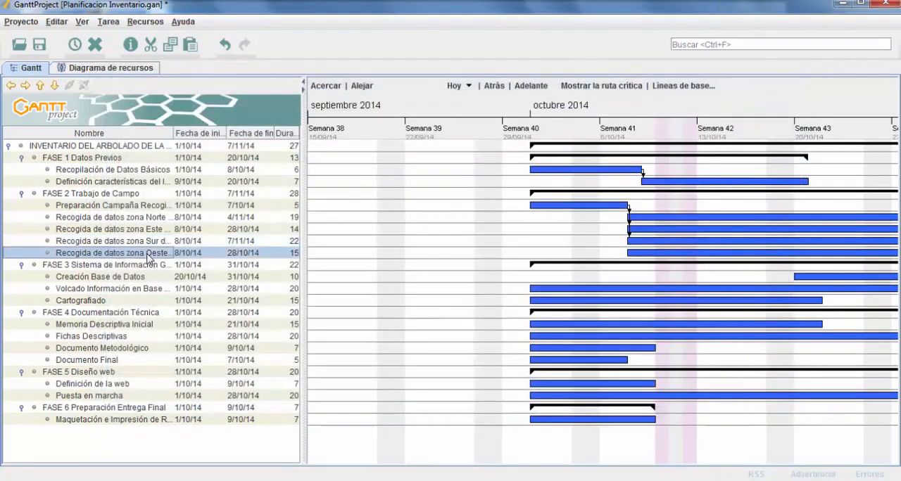
right_click(147, 257)
left_click(162, 274)
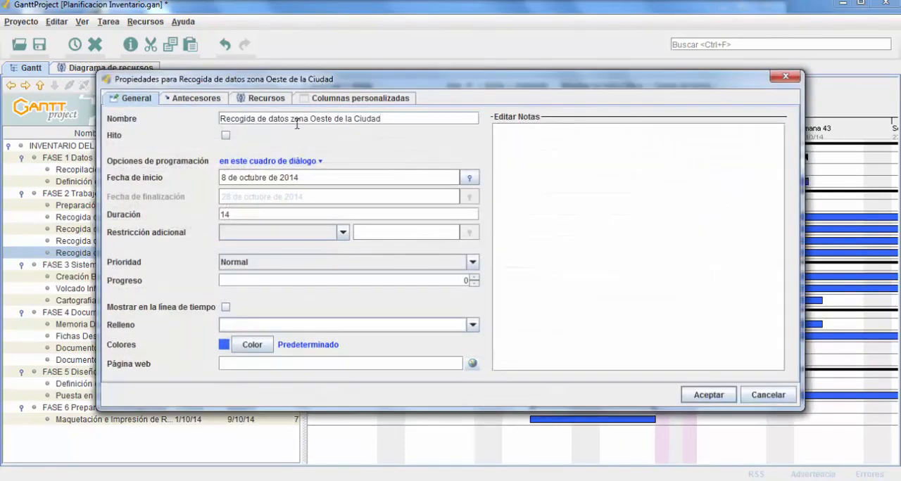
left_click(196, 97)
left_click(330, 149)
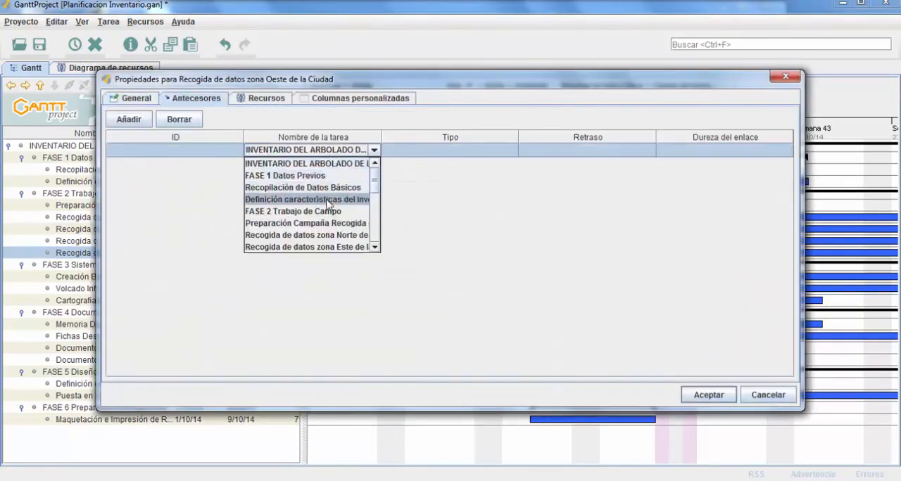
left_click(324, 223)
left_click(708, 395)
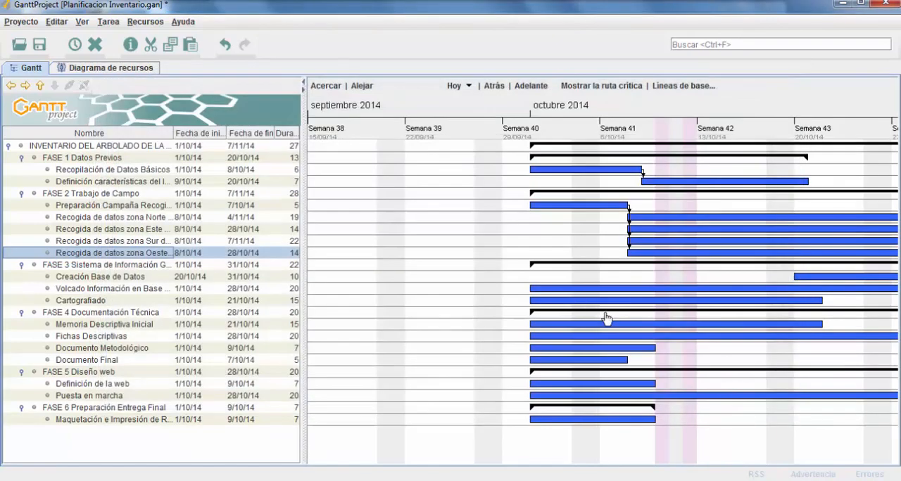
Shorten the "Definición características del Inventario" bar to end on 17/10/14 and move the "Creación Base de Datos" bar to start on 21/10/14
left_click_drag(563, 228, 407, 241)
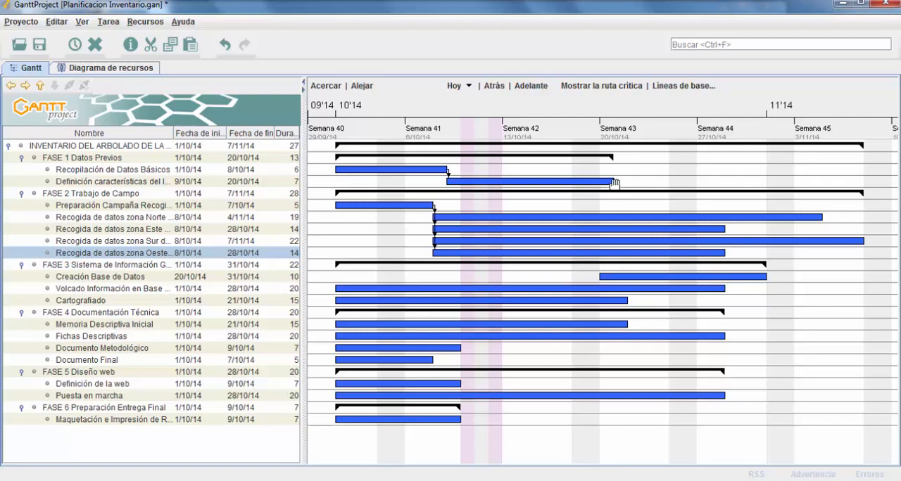
mouse_move(613, 182)
left_mouse_down()
mouse_move(672, 185)
mouse_move(601, 185)
left_mouse_up()
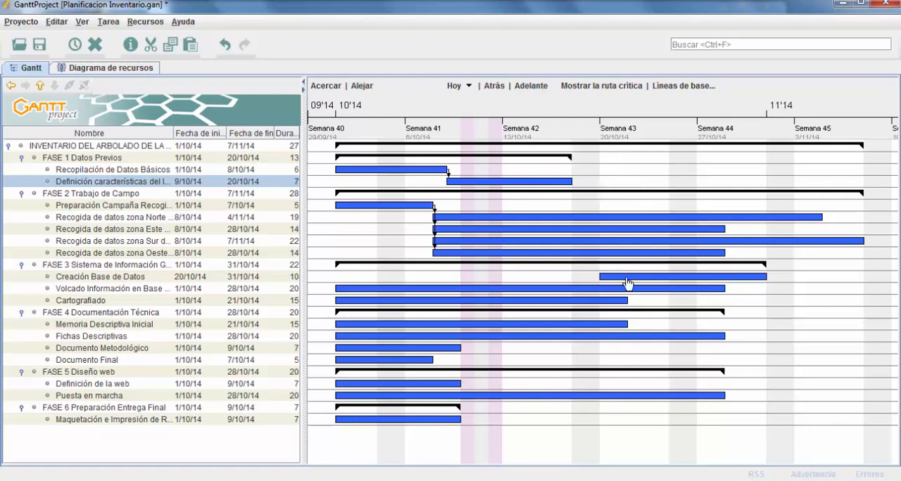
left_click_drag(627, 283, 580, 285)
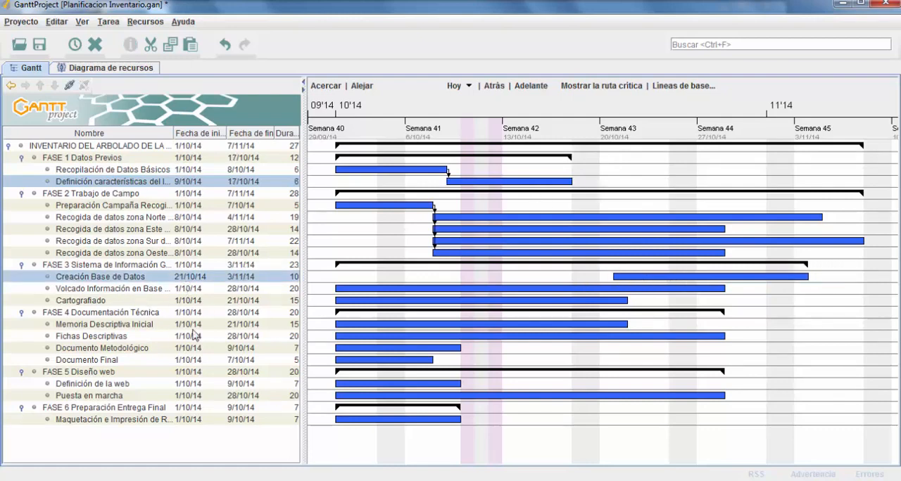
Try a start date of 24/09/14 for the "Volcado Información en Base" task, and undo the change
double_click(178, 291)
type("24/09/14")
key("Return")
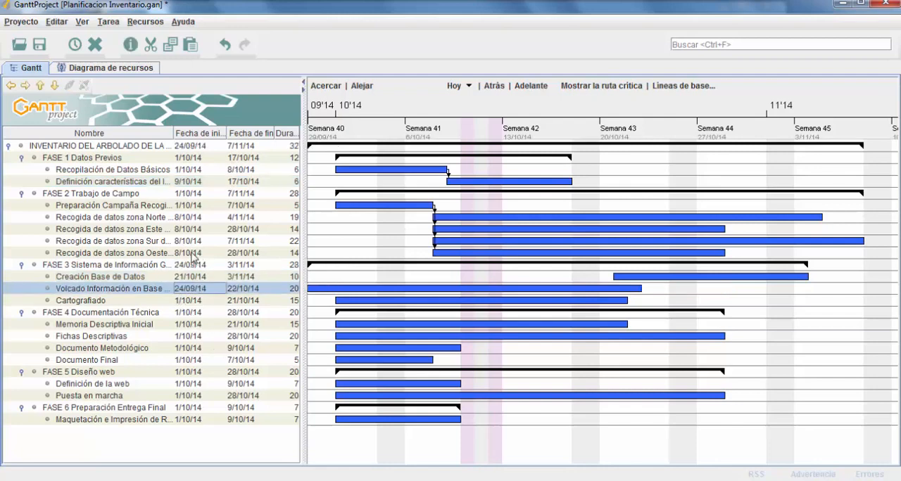
left_click(224, 47)
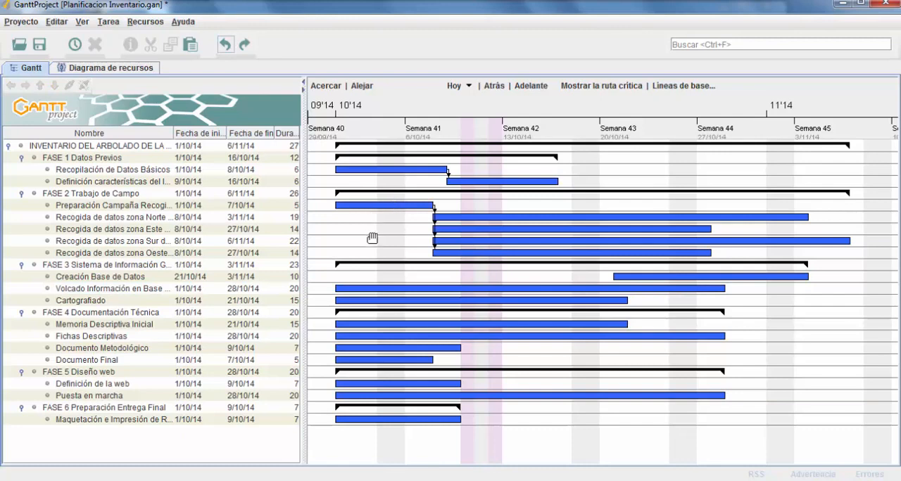
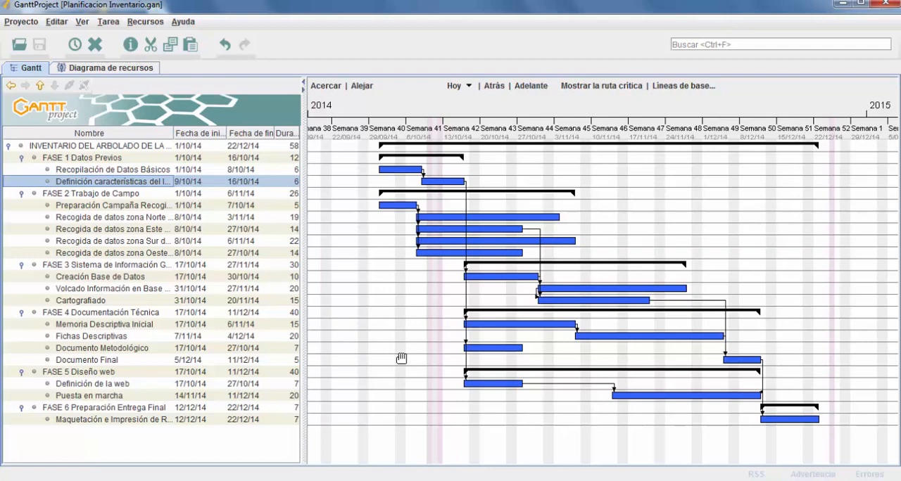
Add a task named "Finalización Trabajo de Campo" below "Recogida de datos zona Oeste" in FASE 2 Trabajo de Campo
left_click(143, 256)
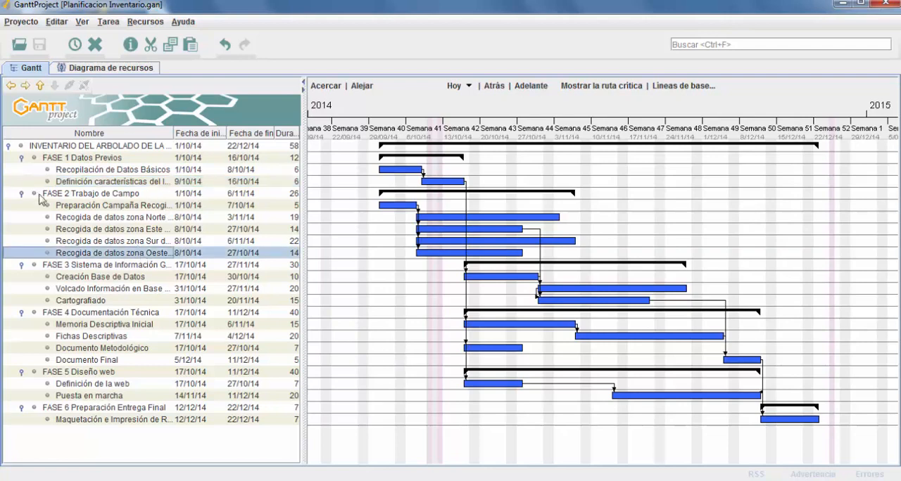
right_click(149, 255)
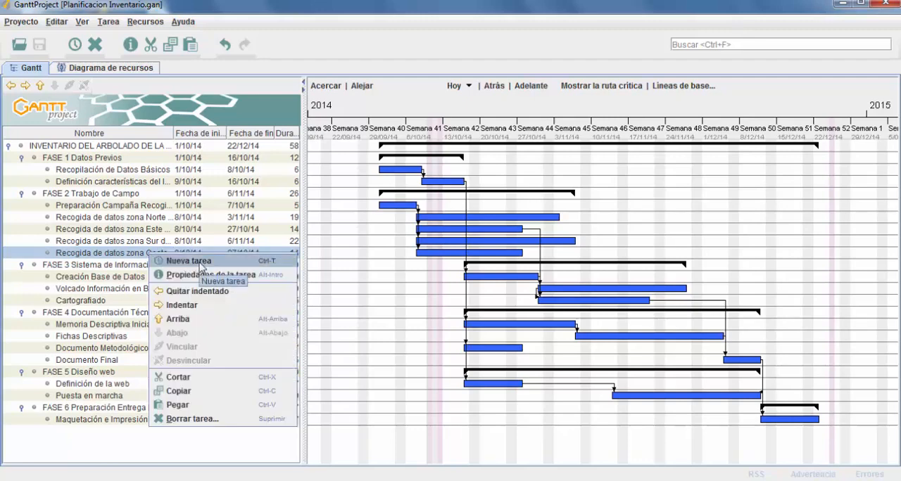
left_click(201, 259)
key("Return")
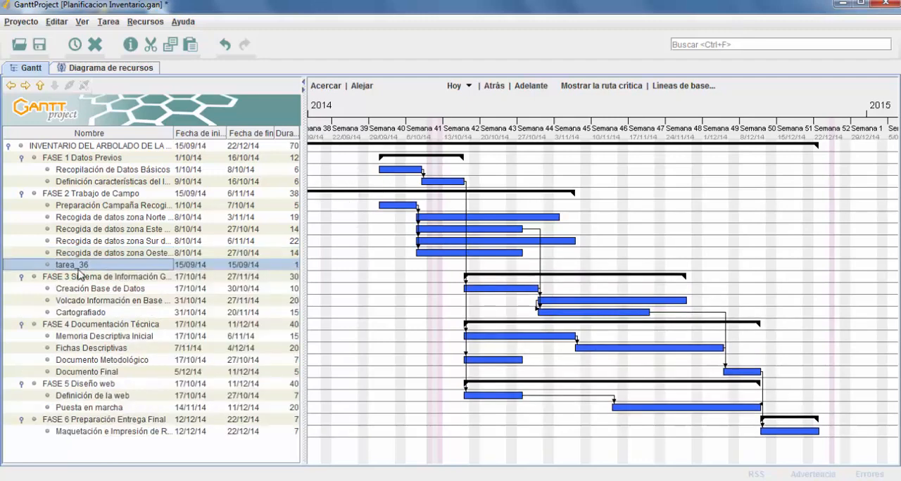
double_click(90, 265)
left_click_drag(97, 266, 56, 264)
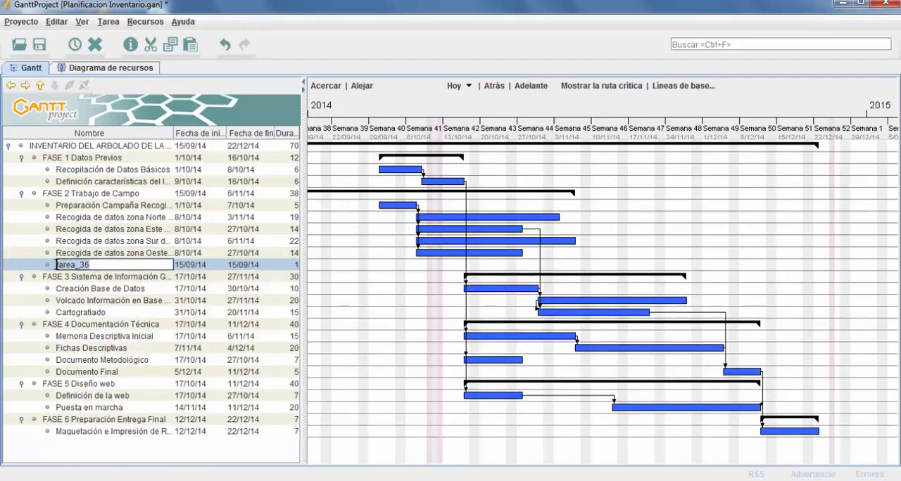
key("BackSpace")
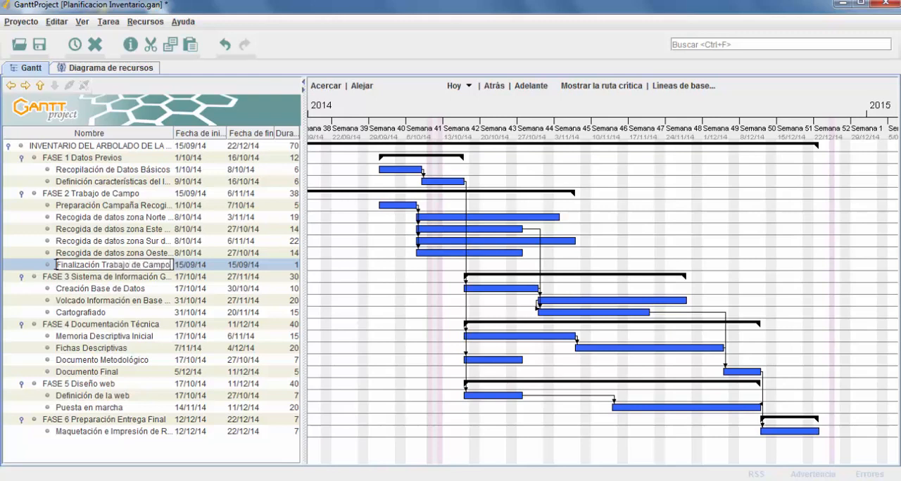
key("Return")
Turn the "Finalización Trabajo de Campo" task into a milestone (Hito)
right_click(90, 268)
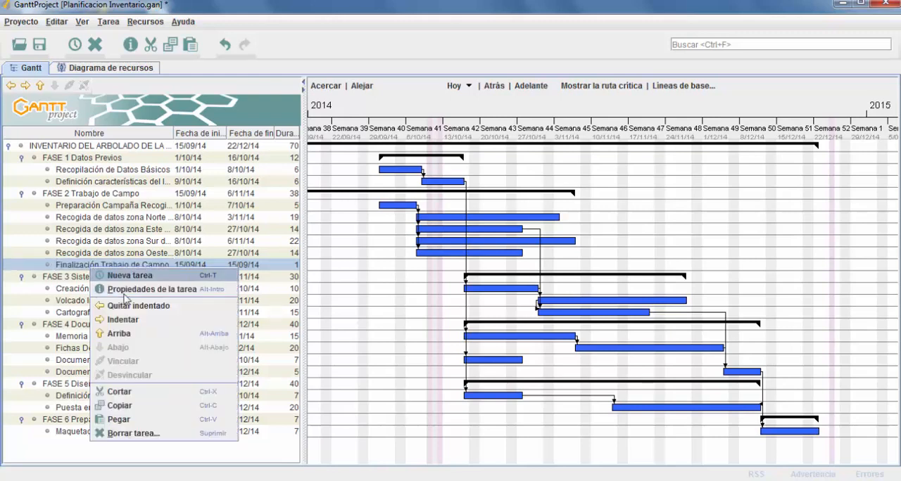
left_click(132, 290)
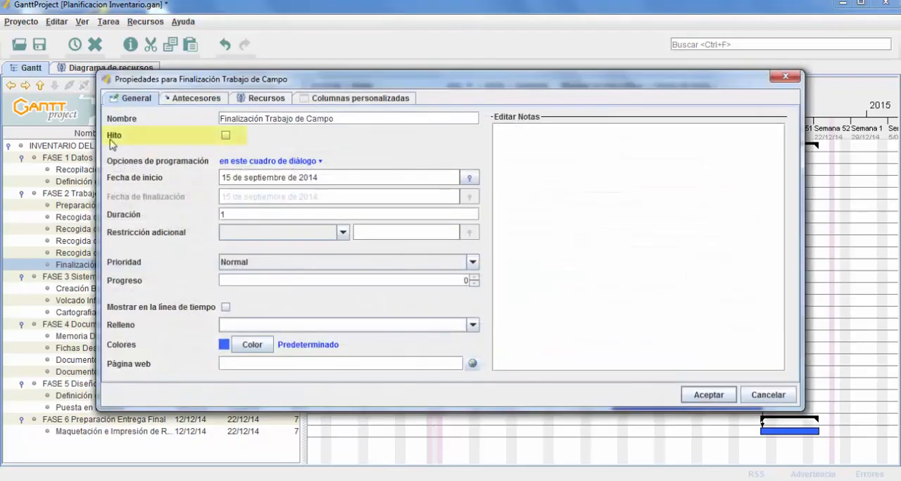
left_click(226, 136)
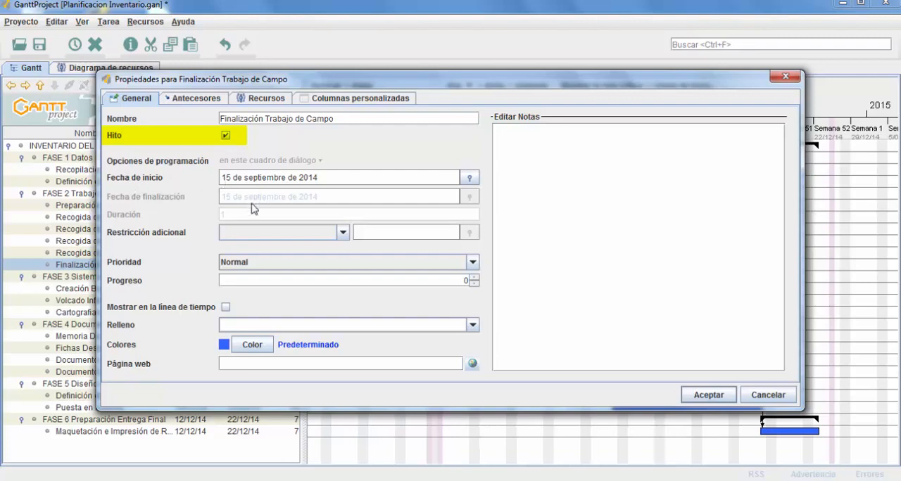
left_click(707, 395)
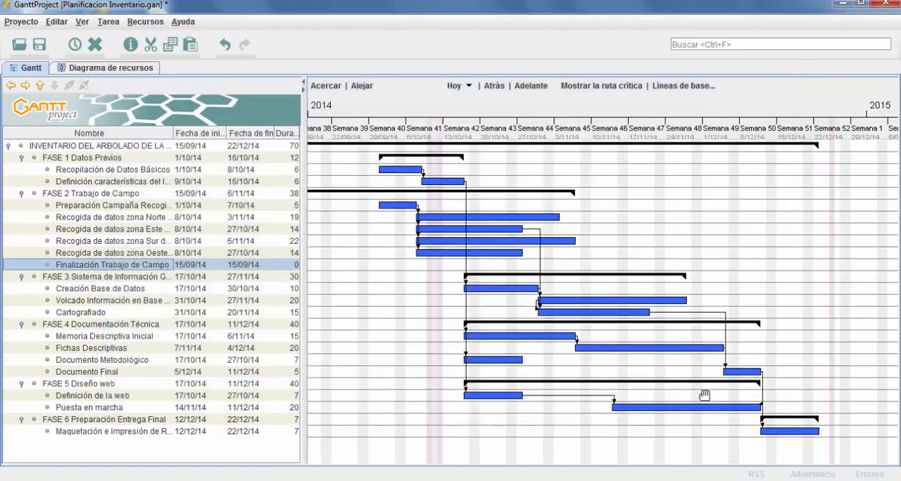
Make "Recogida de datos zona Norte de la Ciudad" the Fin-Inicio predecessor of "Finalización Trabajo de Campo", with delay 0 and link hardness Fuerte
mouse_move(388, 275)
left_mouse_down()
mouse_move(573, 275)
mouse_move(471, 280)
mouse_move(409, 295)
mouse_move(407, 287)
left_mouse_up()
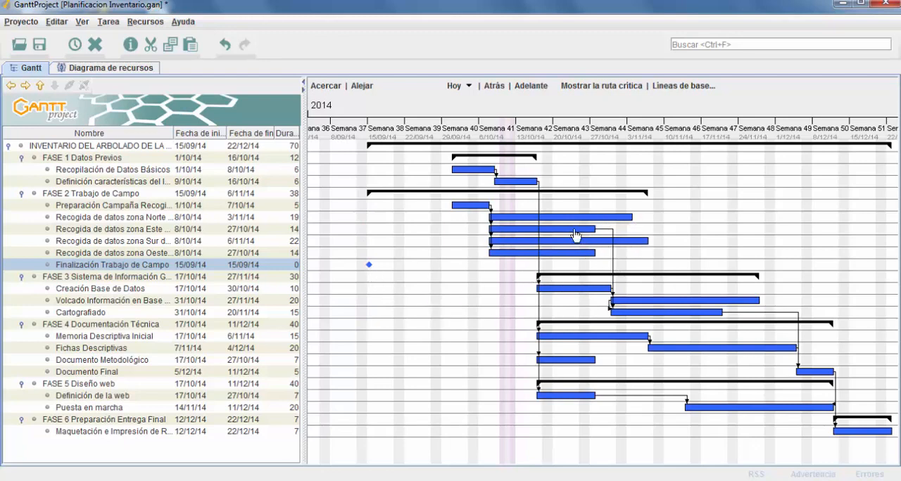
right_click(107, 271)
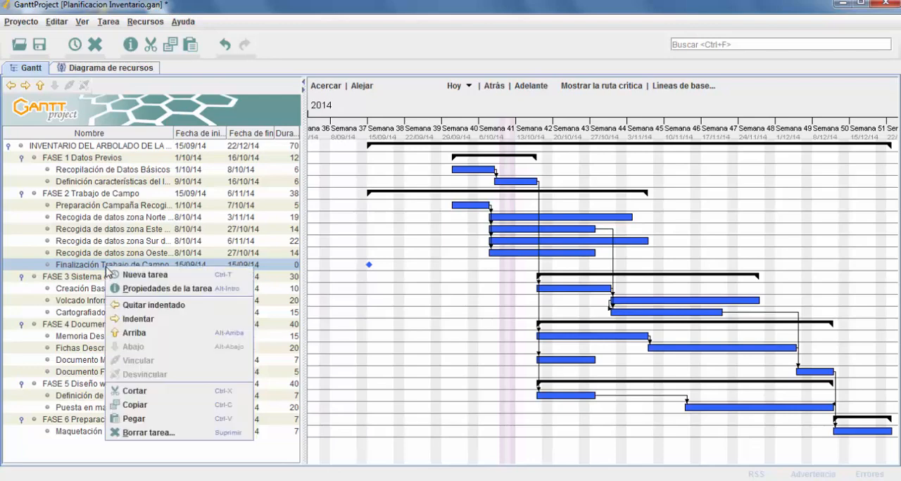
left_click(152, 291)
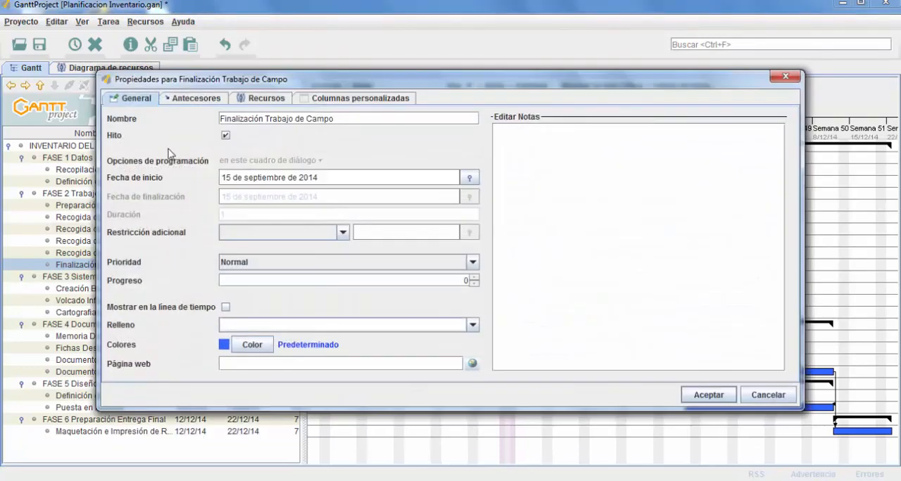
left_click(196, 98)
left_click(336, 151)
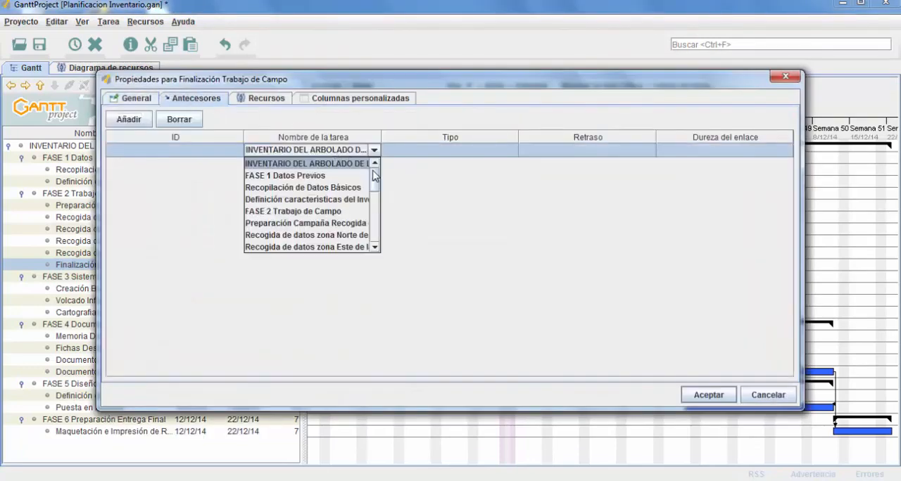
scroll(373, 183, "down", 2)
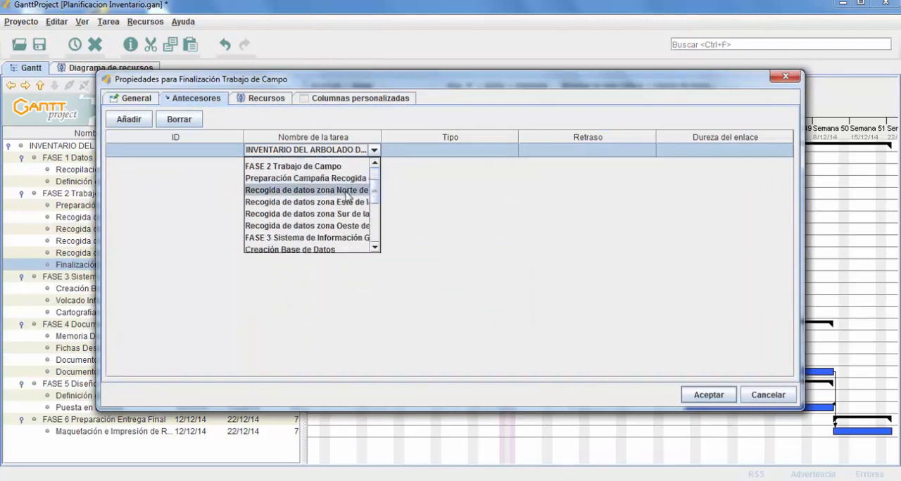
left_click(346, 190)
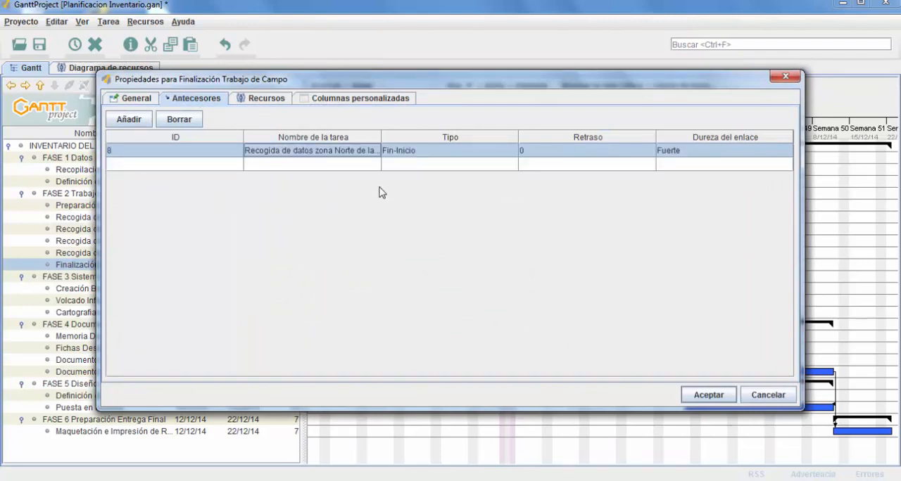
left_click(708, 395)
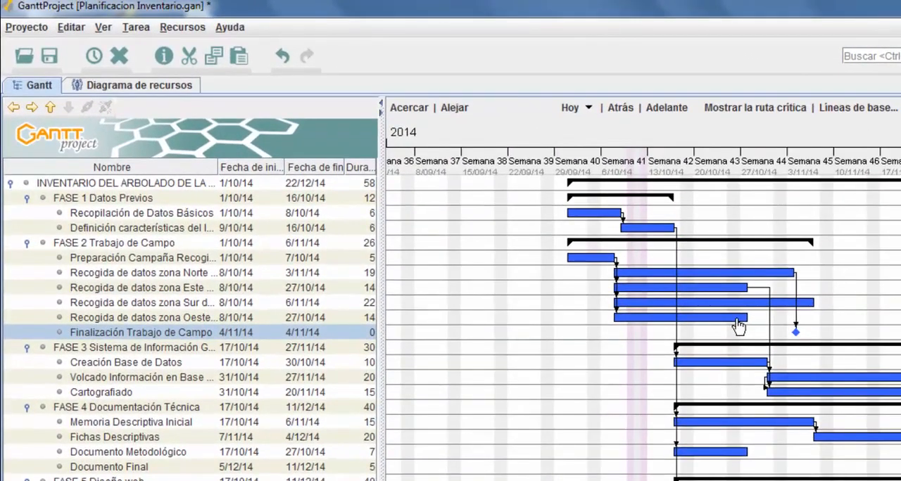
Link "Recogida de datos zona Este de la Ciudad" to the "Finalización Trabajo de Campo" milestone and review that task's own predecessors
left_click(722, 295)
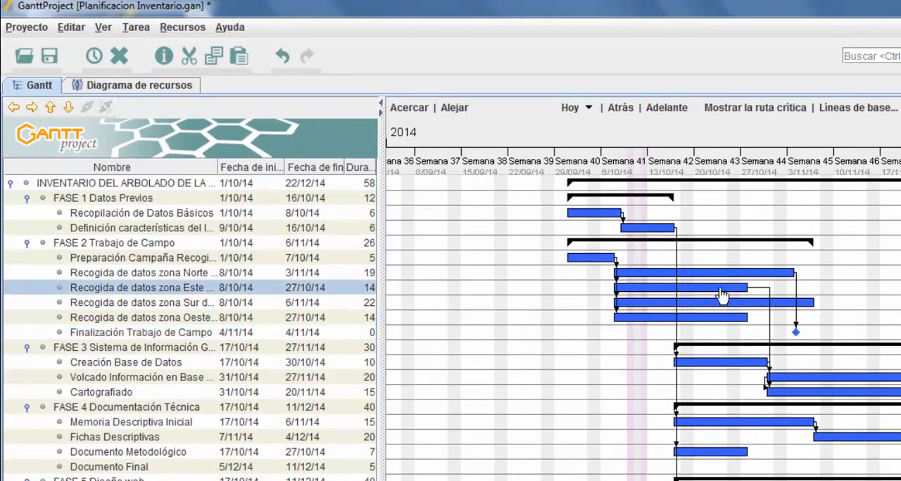
left_click_drag(720, 289, 796, 336)
right_click(718, 295)
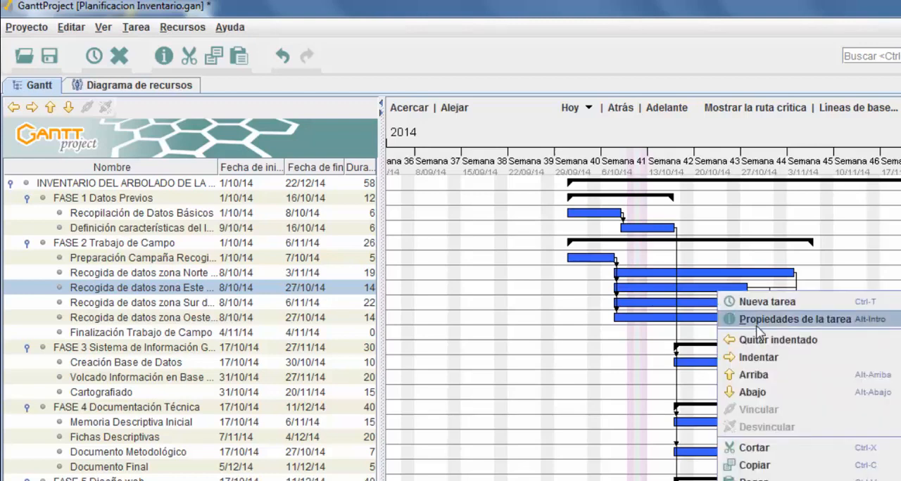
left_click(774, 319)
left_click(236, 125)
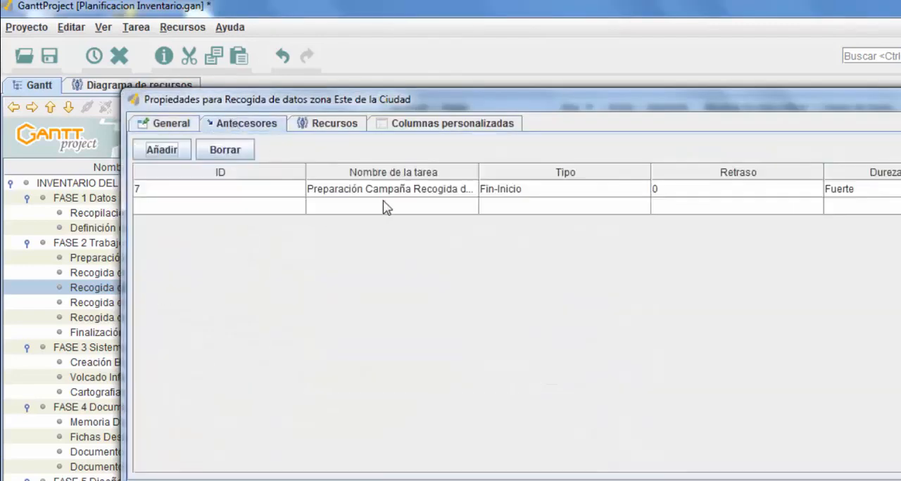
left_click(887, 480)
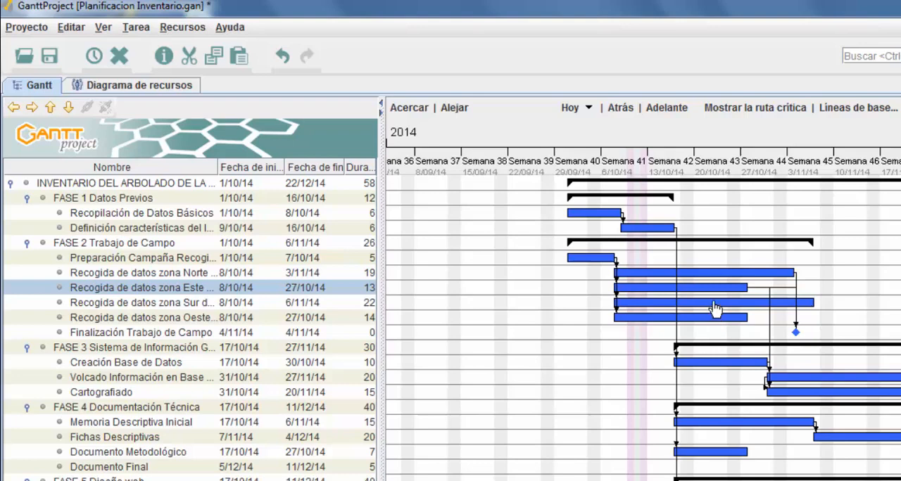
Link the "Recogida de datos" zona Sur and zona Oeste tasks to the "Finalización Trabajo de Campo" milestone and save the project
left_click_drag(707, 303, 799, 333)
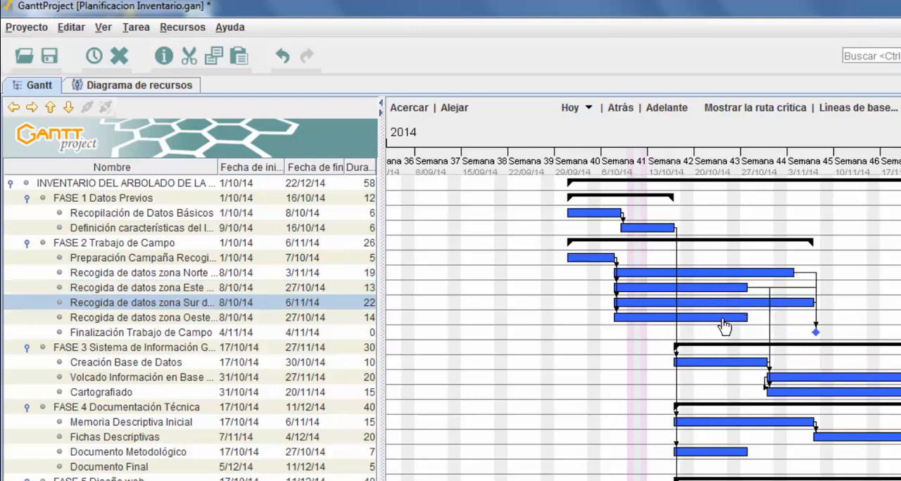
left_click_drag(723, 318, 819, 338)
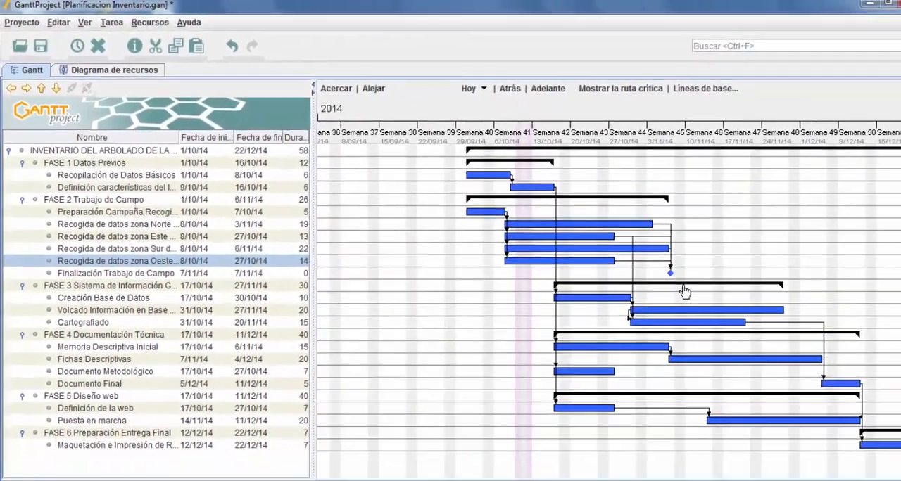
key("ctrl+s")
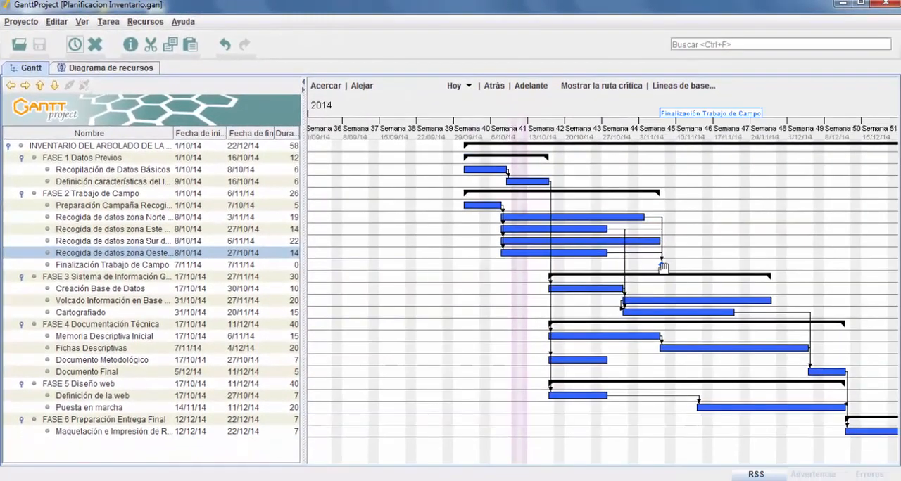
Add a task named "Web Operativa" below "Puesta en marcha" in FASE 5 Diseño web
left_click(102, 410)
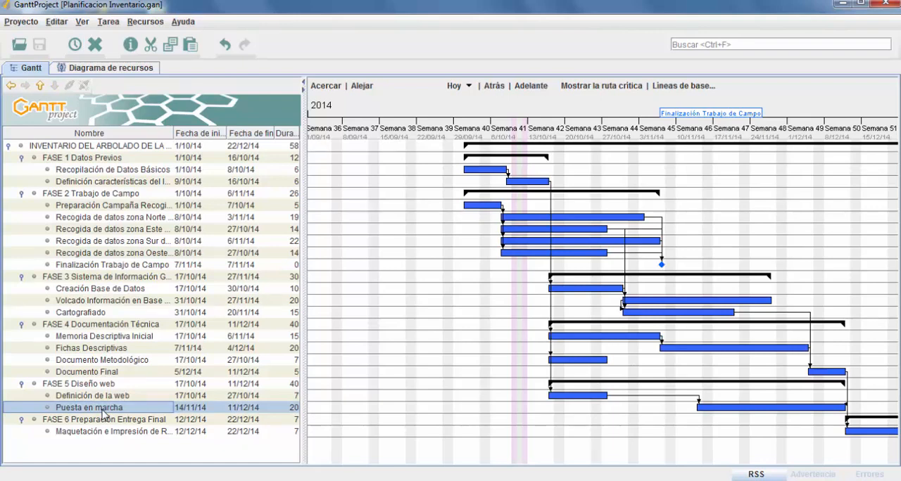
right_click(103, 411)
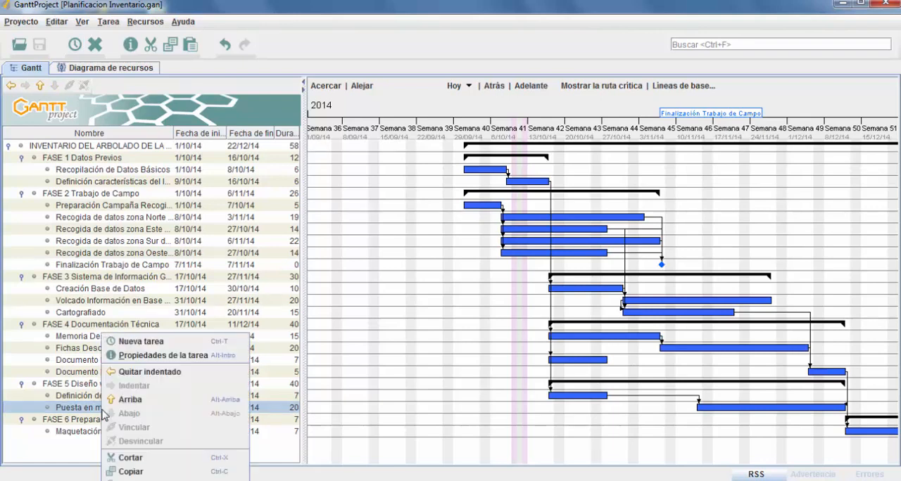
left_click(145, 342)
type("Web Operativa")
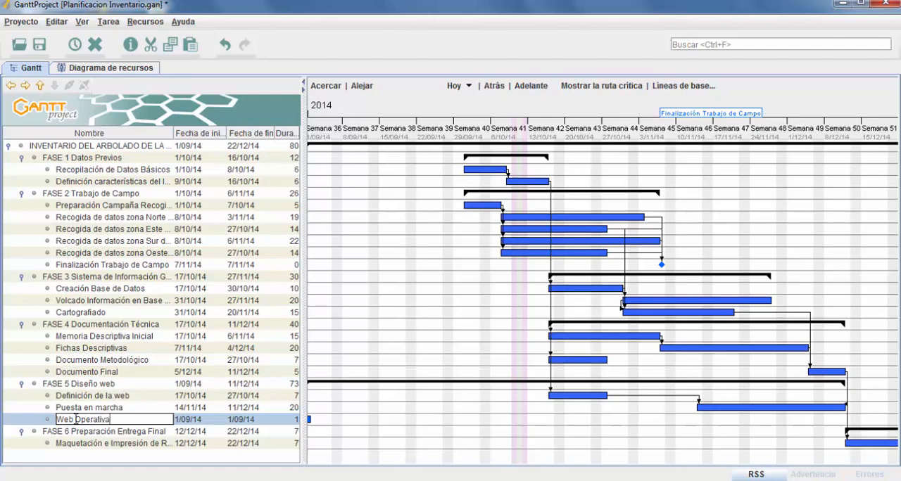
key("Return")
Turn "Web Operativa" into a milestone (Hito) and link "Puesta en marcha" to it as predecessor
right_click(76, 419)
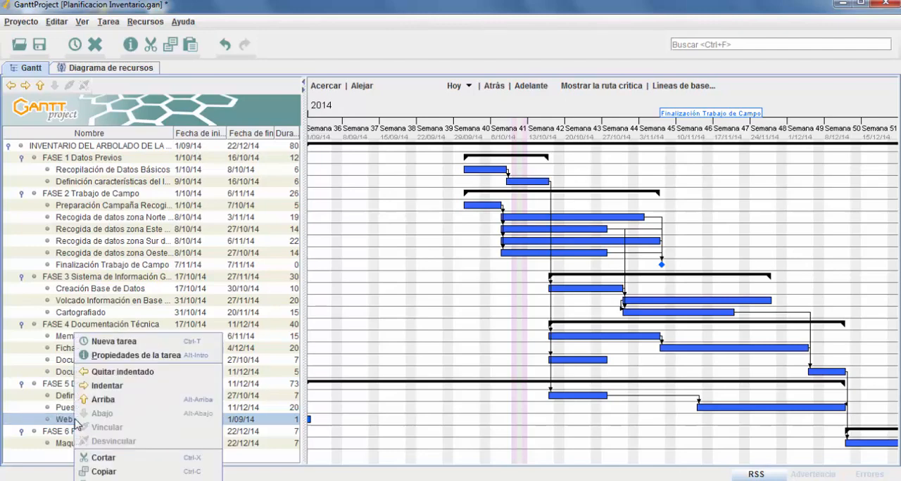
left_click(116, 356)
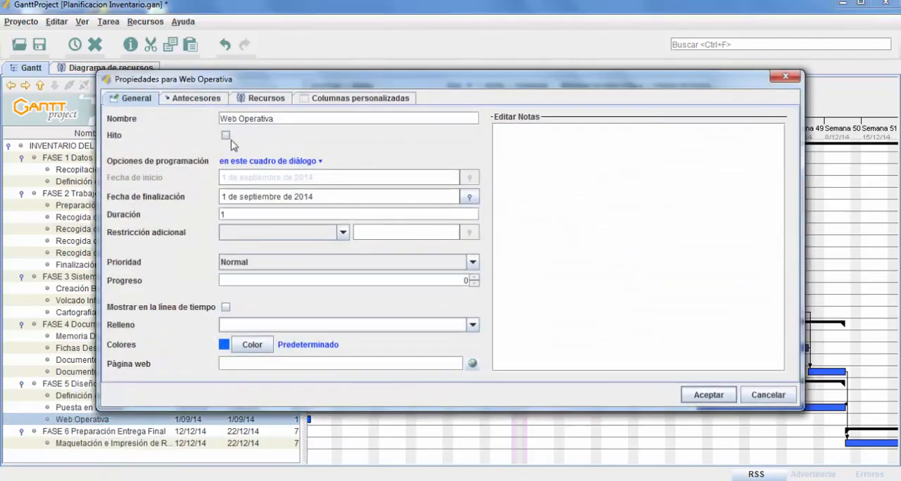
left_click(226, 136)
left_click(708, 395)
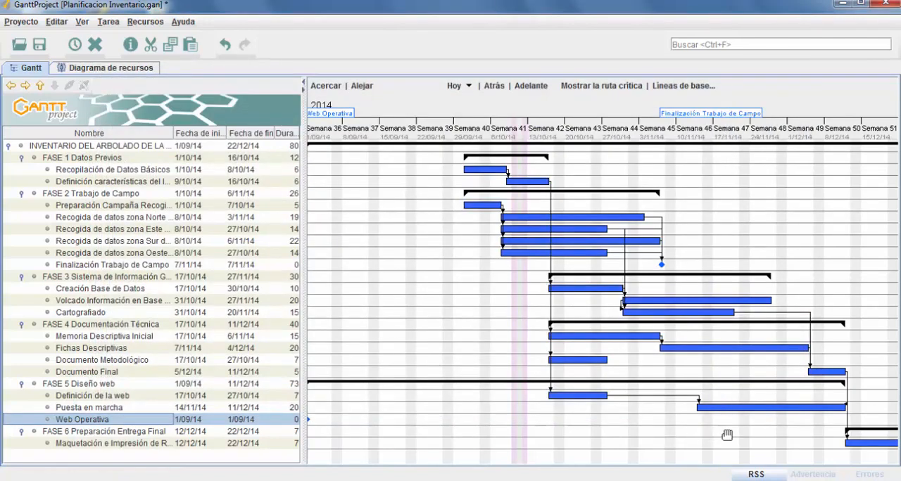
left_click_drag(757, 408, 311, 424)
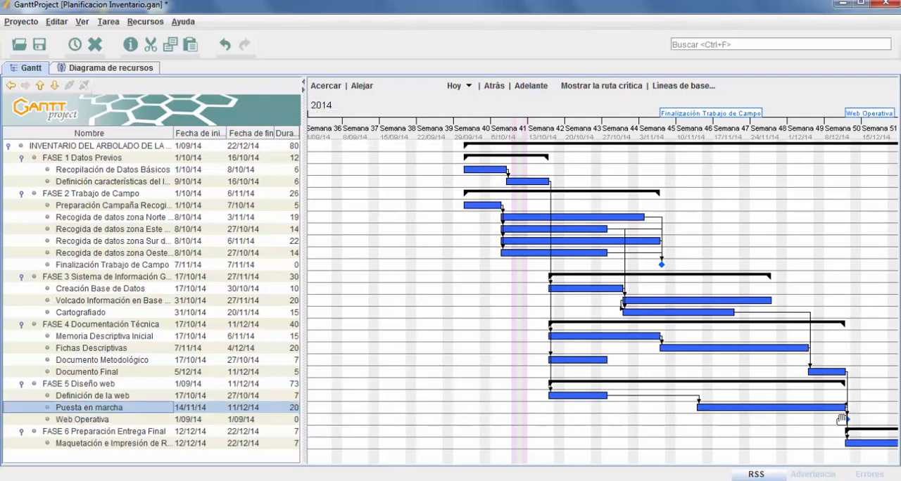
Add a task named "ENTREGA FINAL" below the "Maquetación e Impresión" task in FASE 6 Preparación Entrega Final
left_click(130, 444)
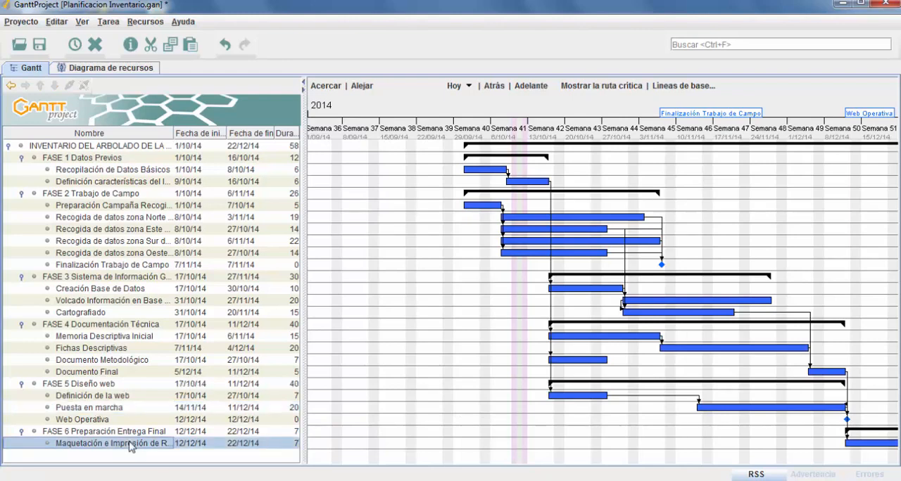
right_click(130, 446)
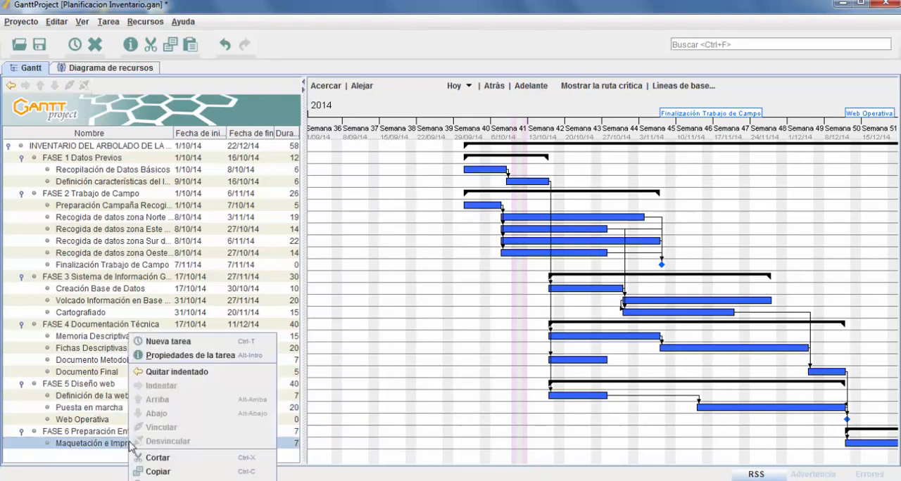
left_click(176, 343)
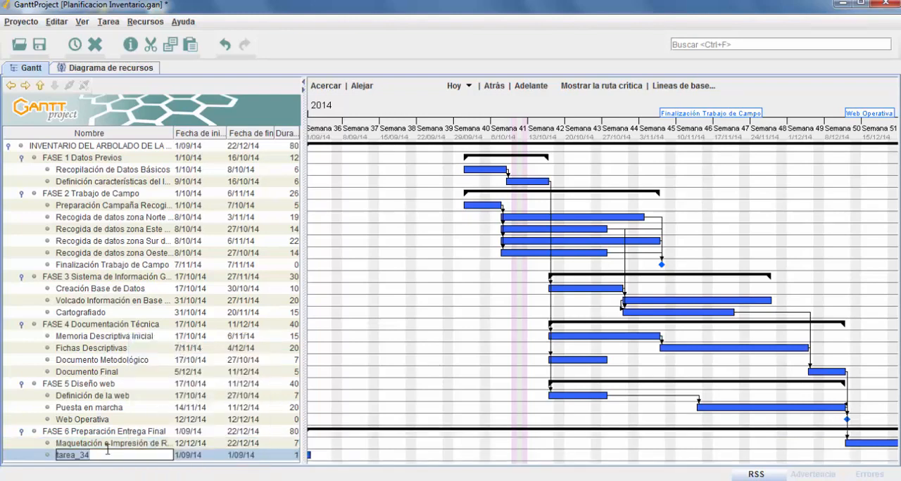
type("ENTREGA FIN")
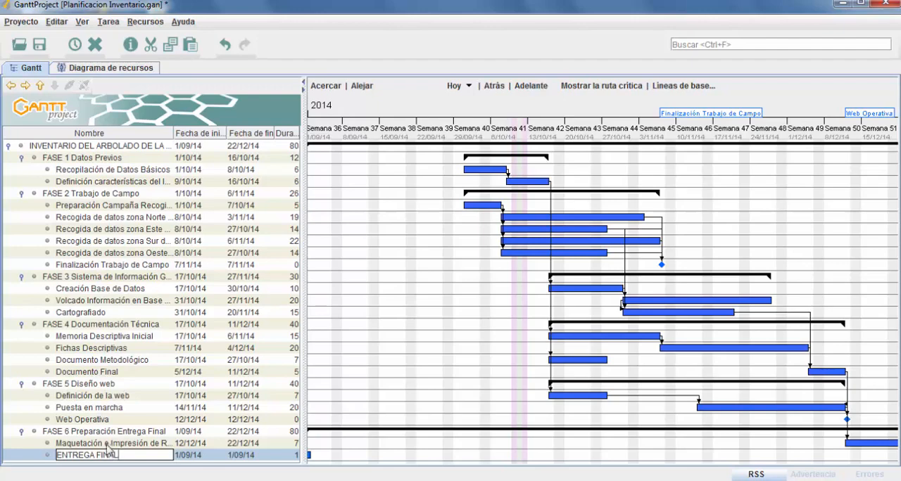
key("Return")
Turn the "ENTREGA FINAL" task in FASE 6 Preparación Entrega Final into a milestone (Hito)
right_click(108, 453)
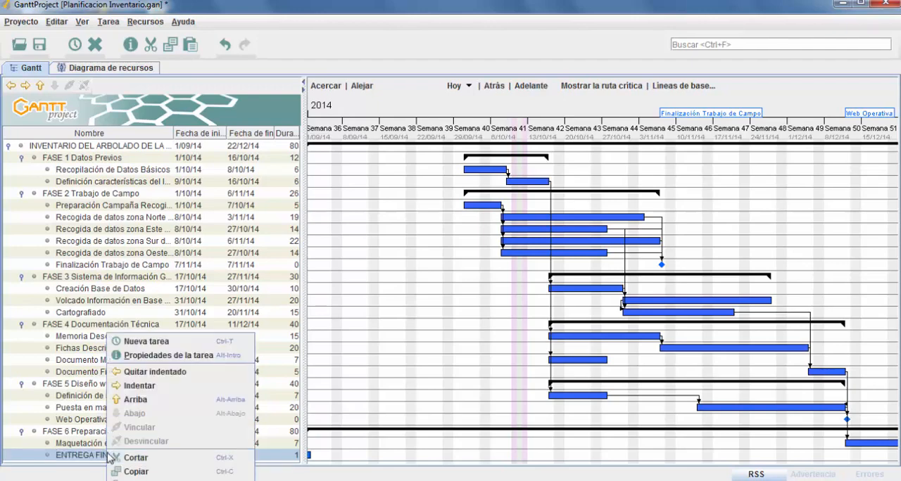
left_click(144, 356)
left_click(225, 135)
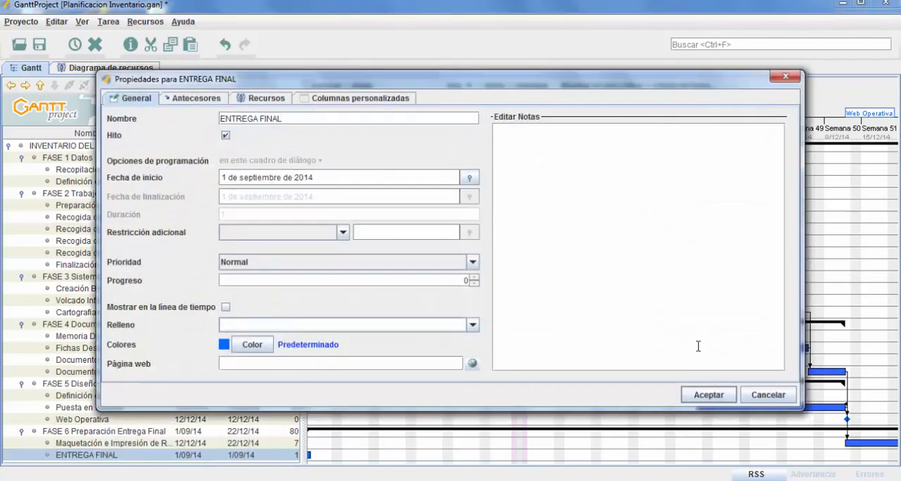
left_click(706, 398)
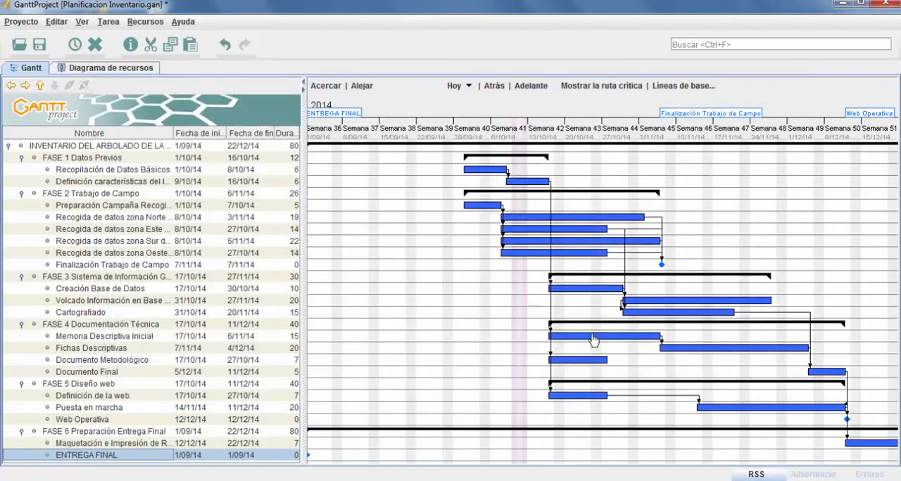
Link the "Maquetación e Impresión" task to the "ENTREGA FINAL" milestone as its predecessor and save the project
left_click_drag(715, 376, 806, 321)
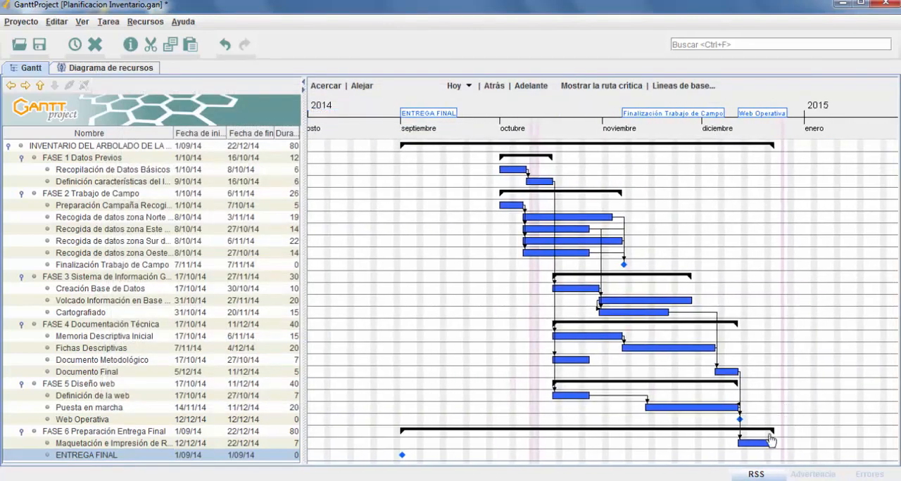
left_click_drag(766, 452, 404, 462)
scroll(484, 398, "up", 1)
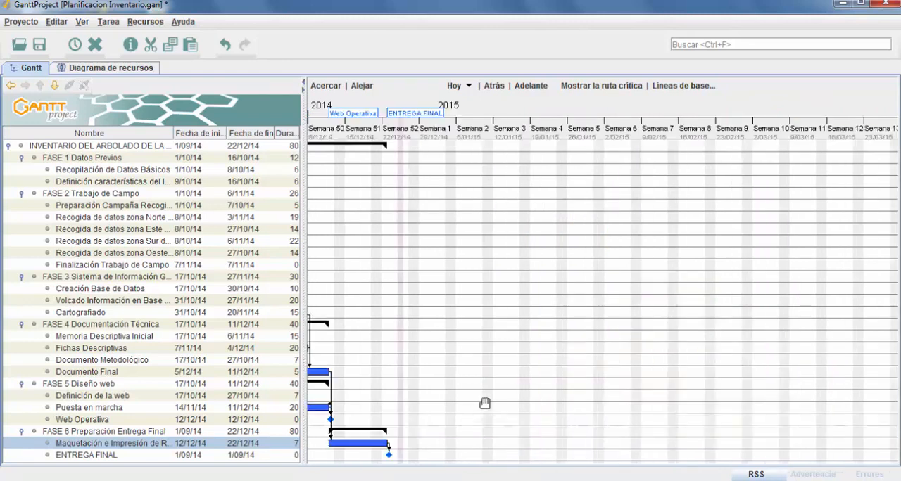
scroll(484, 402, "down", 1)
left_click_drag(454, 362, 801, 323)
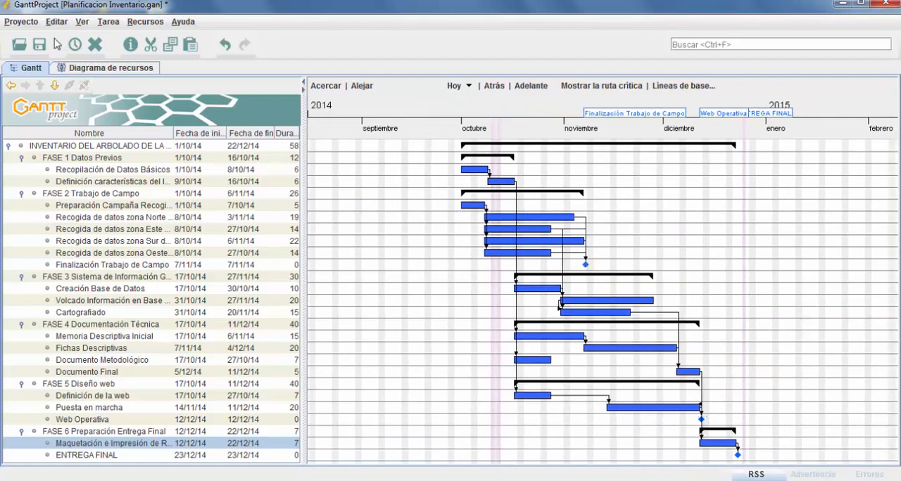
left_click(39, 44)
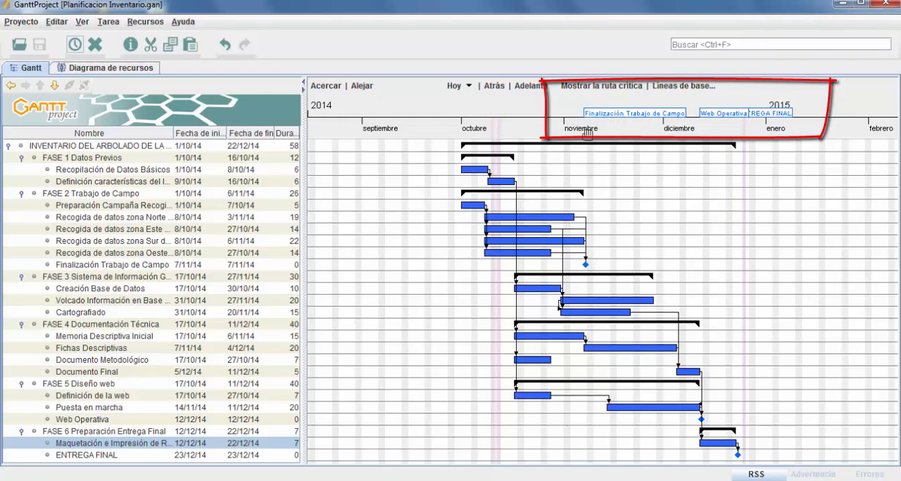
Turn off "Mostrar todos los hitos" for the timeline labels in the Gantt chart properties
scroll(632, 171, "up", 1)
left_click_drag(490, 221, 757, 214)
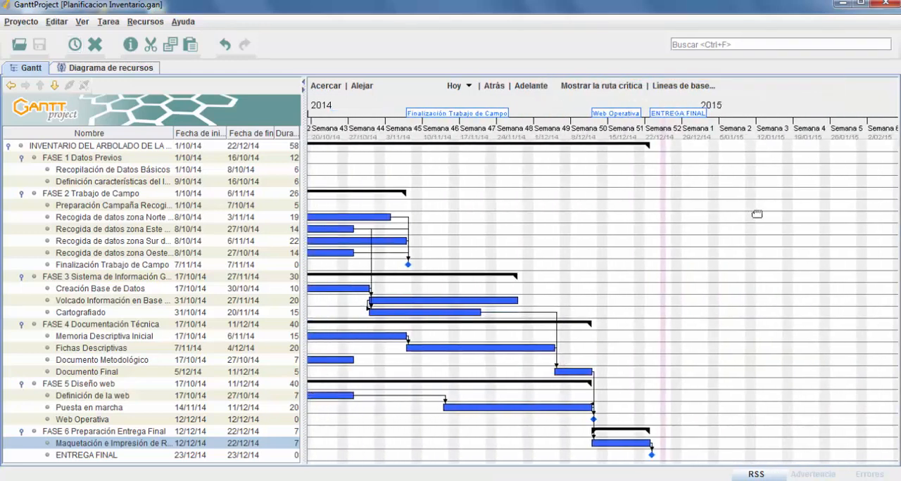
left_click_drag(596, 217, 692, 203)
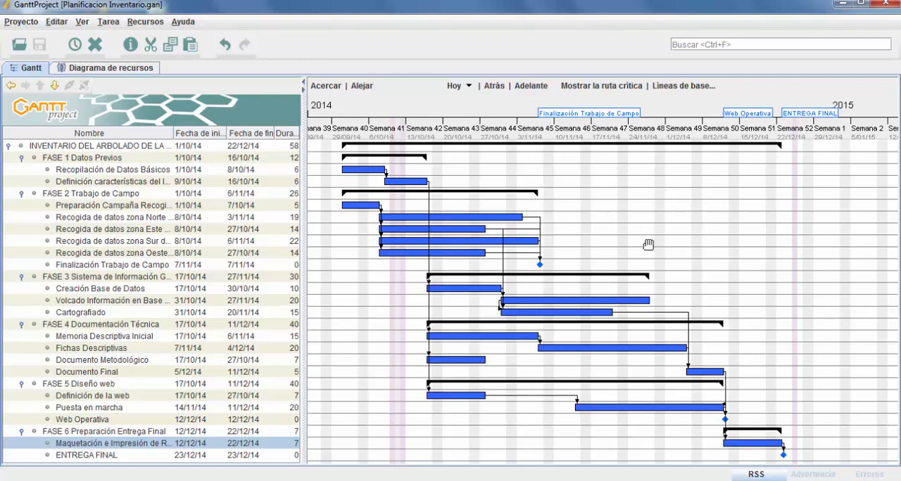
left_click(57, 22)
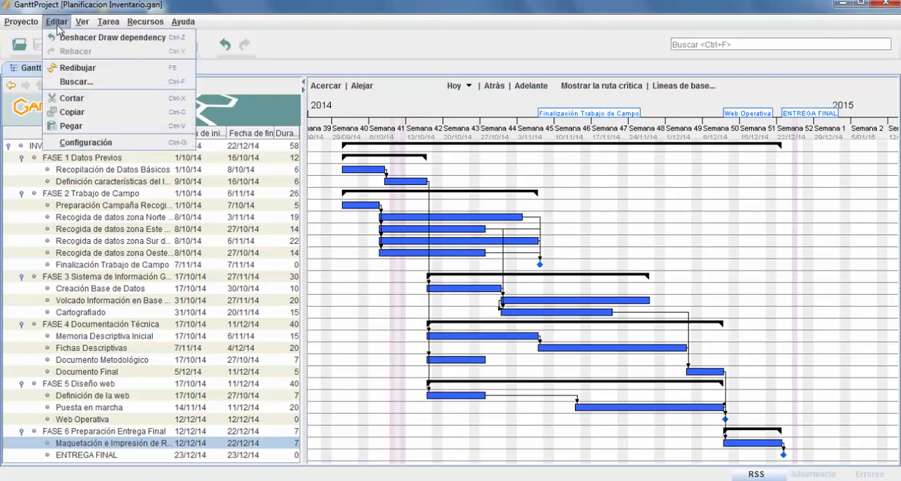
left_click(104, 144)
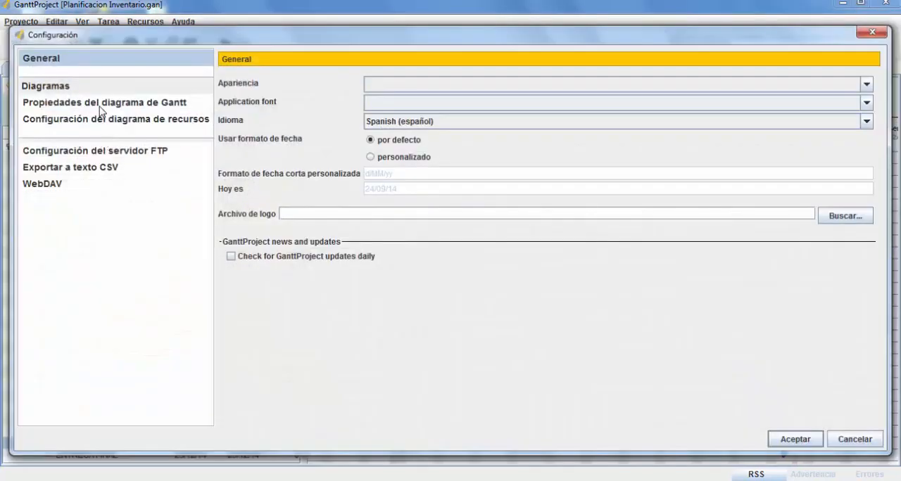
left_click(102, 105)
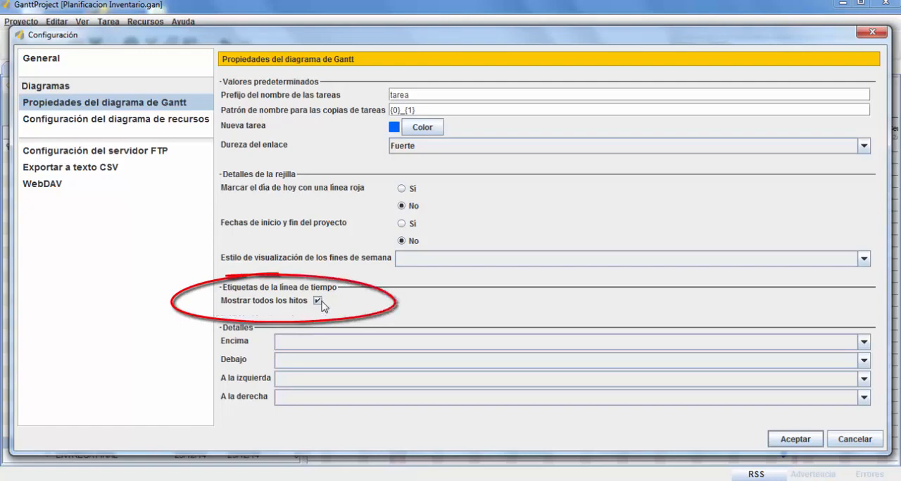
left_click(794, 439)
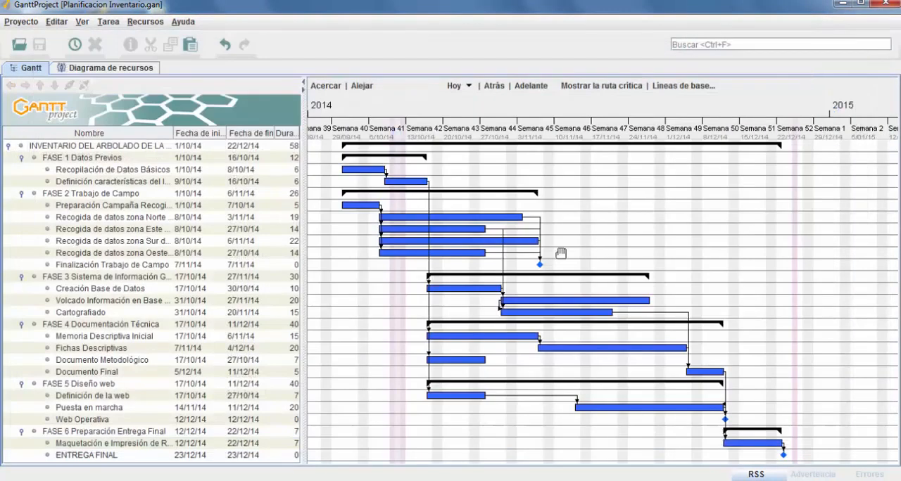
Enable "Mostrar en la línea de tiempo" in the properties of the "Finalización Trabajo de Campo" milestone
left_click(149, 266)
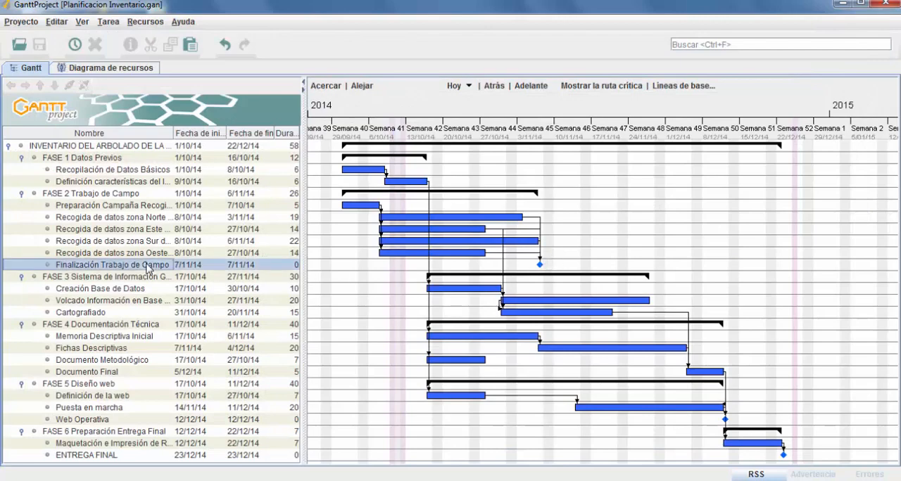
right_click(146, 265)
left_click(188, 287)
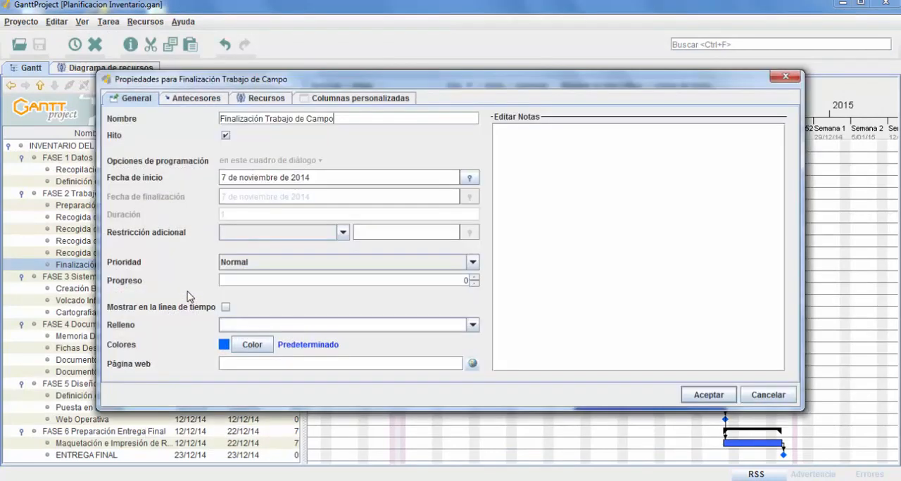
left_click(226, 309)
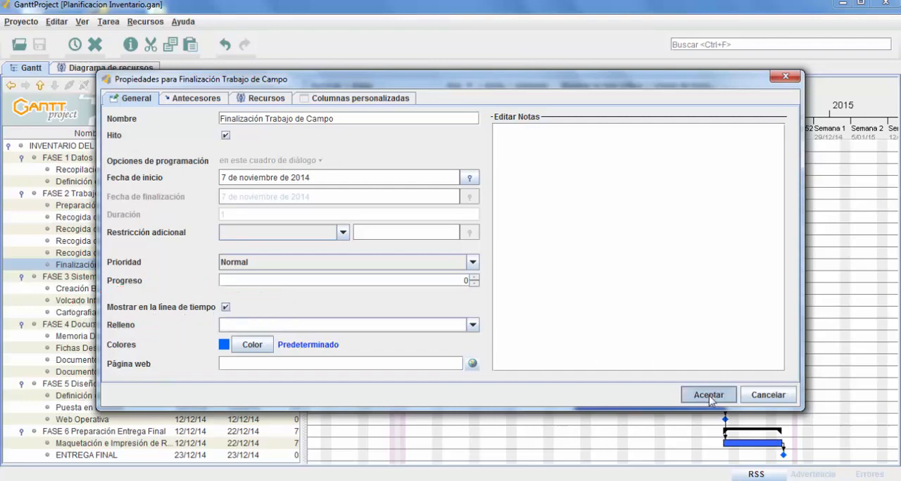
left_click(709, 394)
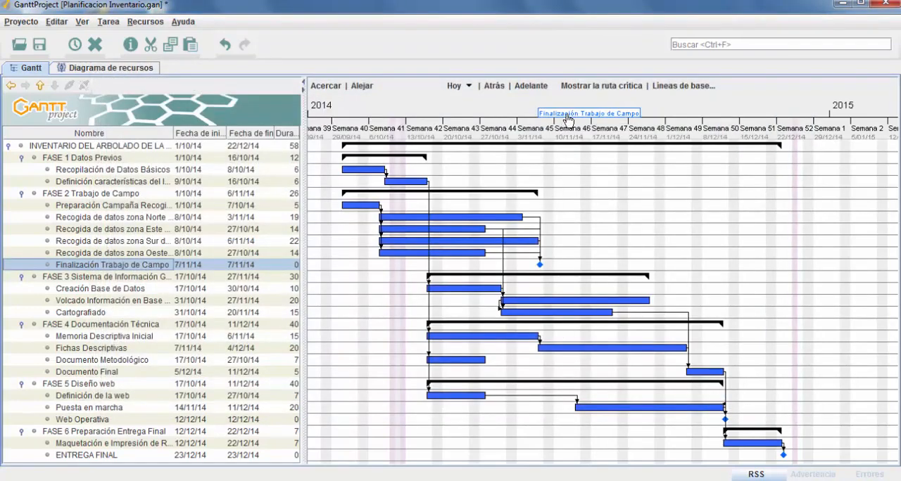
Disable "Mostrar en la línea de tiempo" for the "Finalización Trabajo de Campo" milestone
right_click(128, 268)
left_click(181, 288)
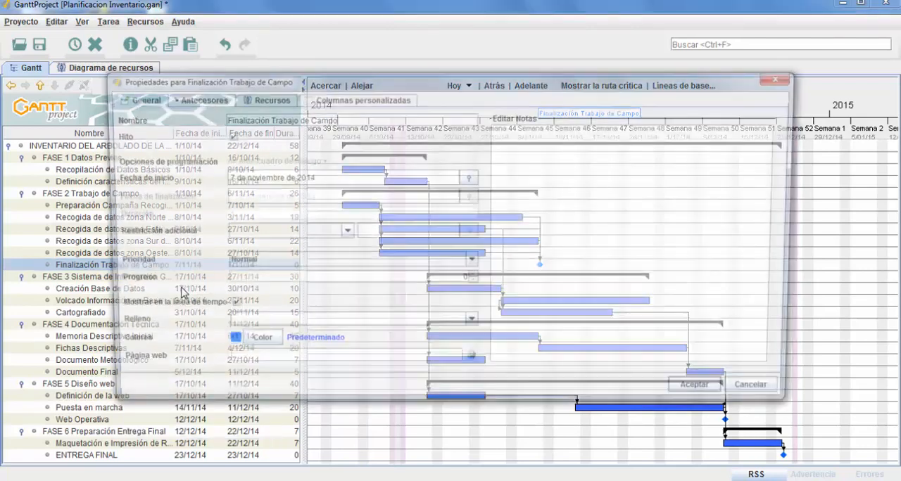
left_click(226, 306)
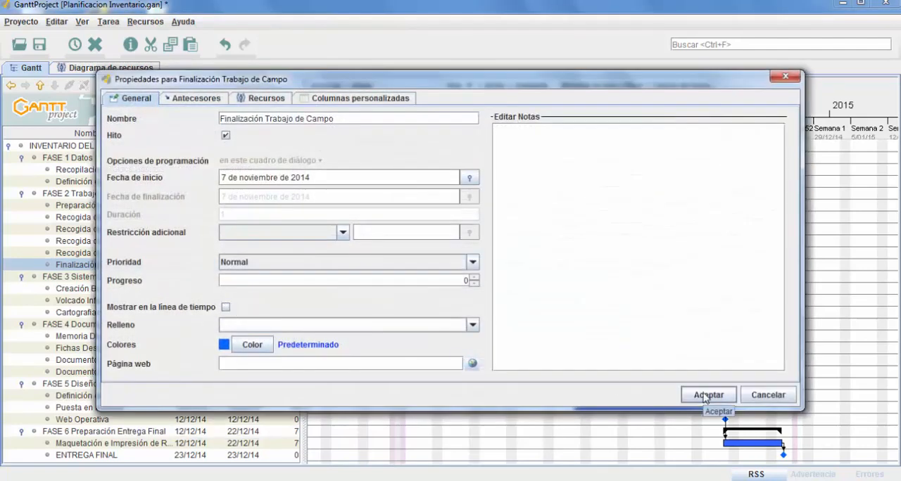
left_click(705, 396)
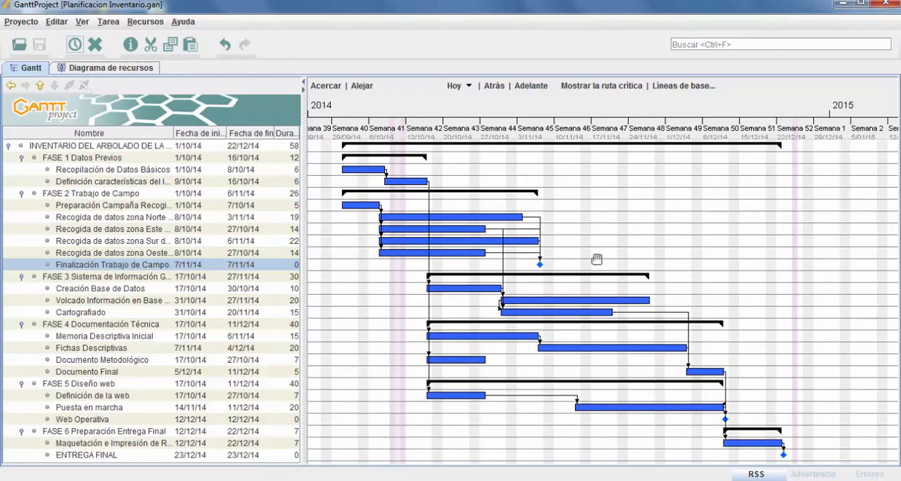
Set the "A la izquierda" detail of the Gantt bars to "Fechas de inicio y fin de tarea" in the Gantt chart properties
left_click(57, 23)
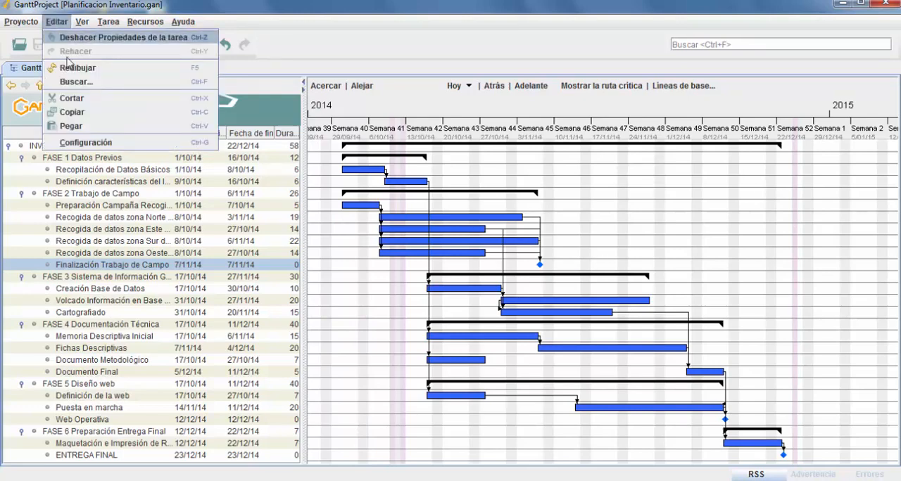
left_click(93, 145)
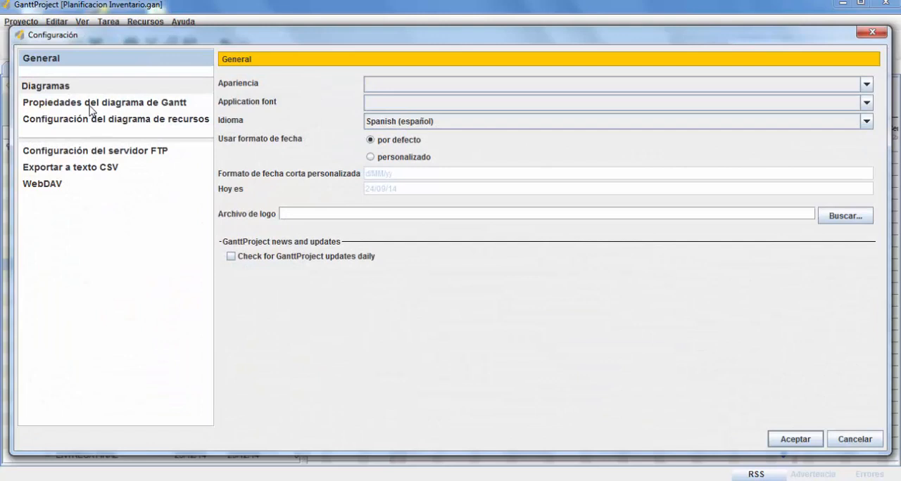
left_click(89, 106)
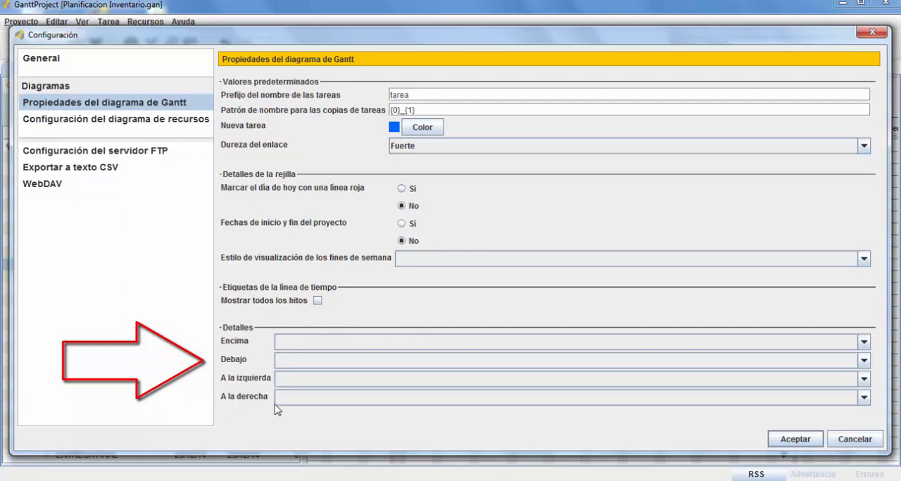
left_click(864, 379)
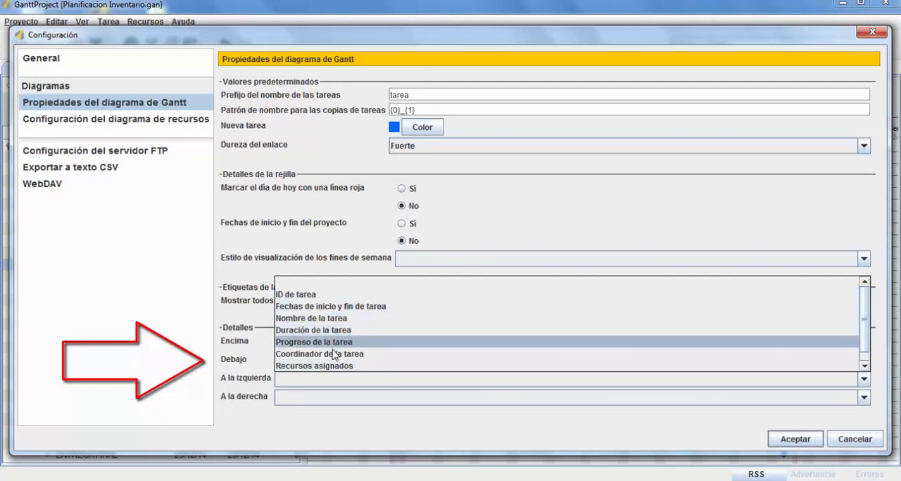
left_click(311, 307)
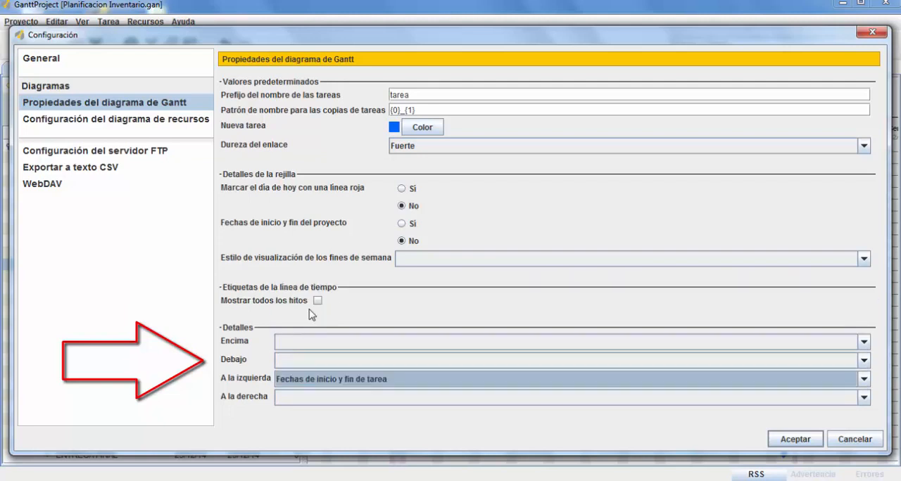
left_click(801, 444)
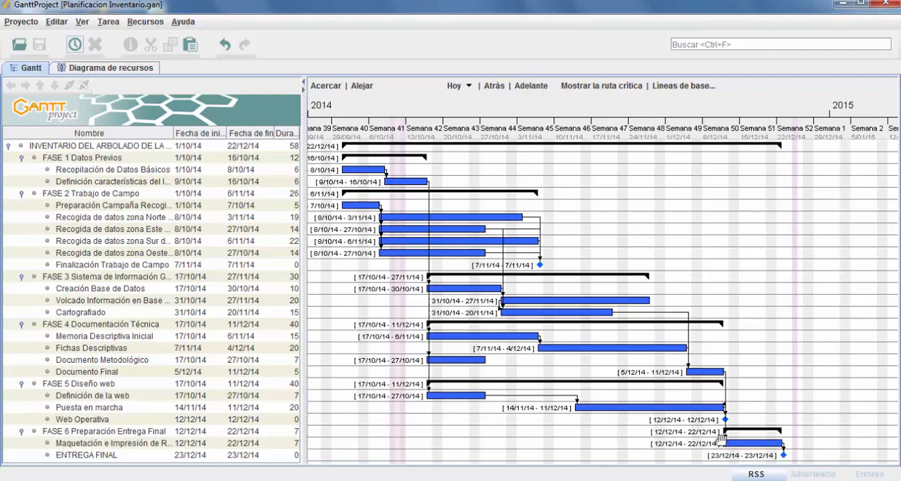
Set the "Encima" detail of the Gantt bars to "Nombre de la tarea" in the Gantt chart properties
left_click(55, 21)
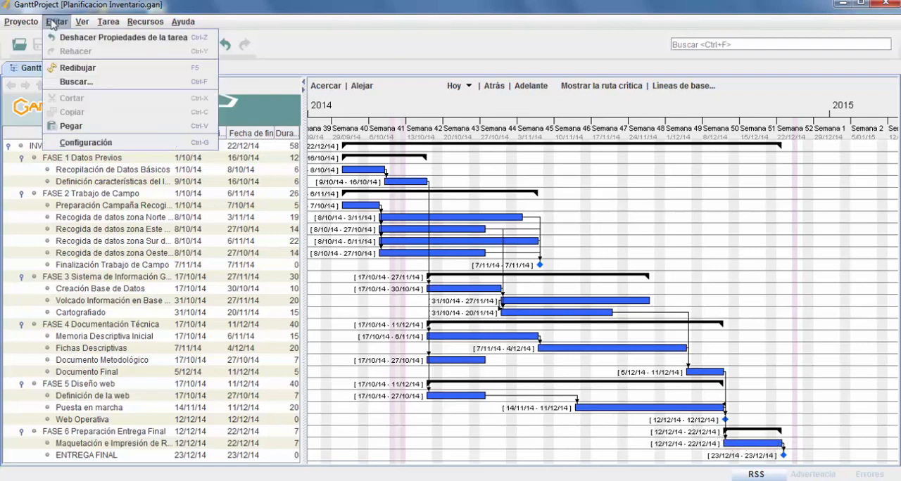
left_click(111, 142)
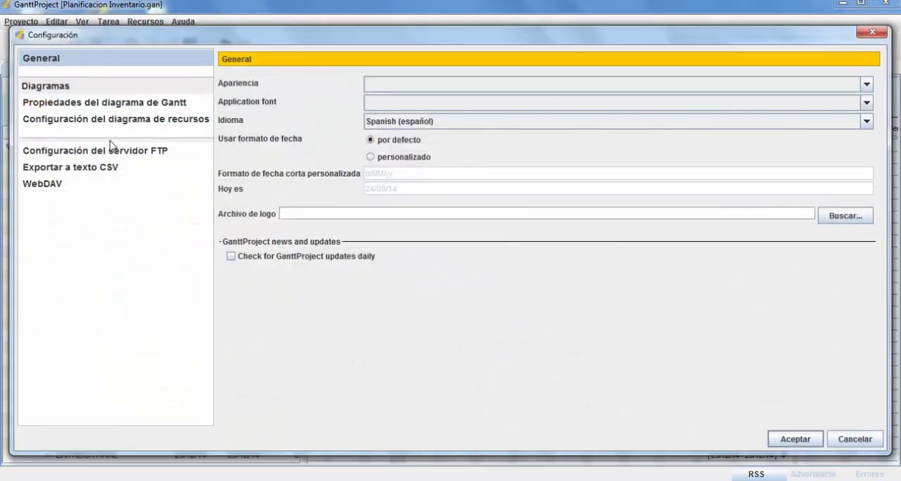
left_click(166, 107)
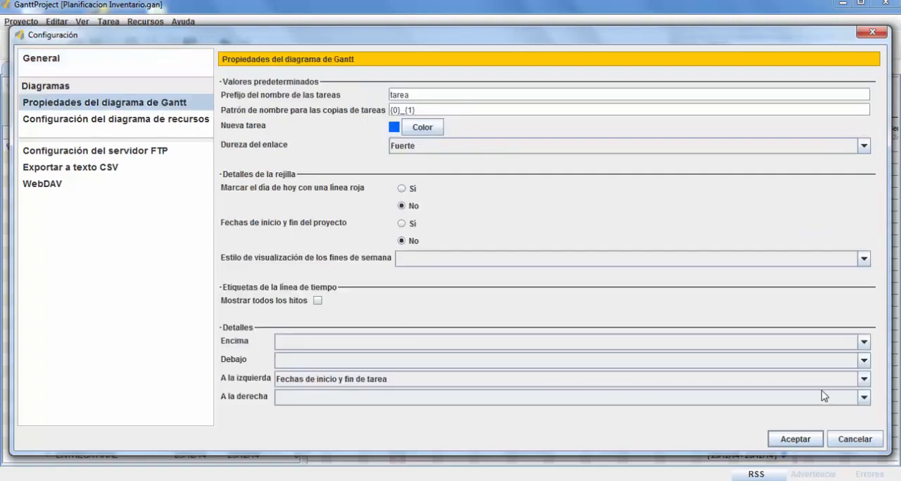
left_click(863, 342)
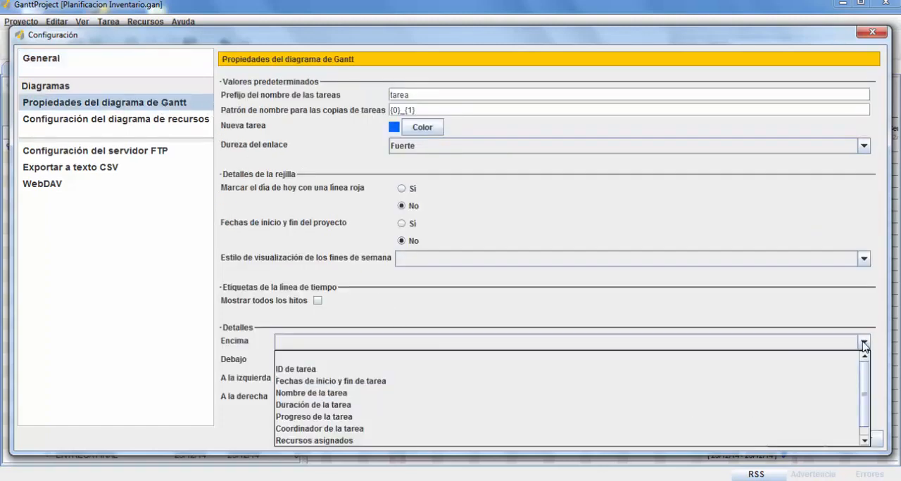
left_click(345, 395)
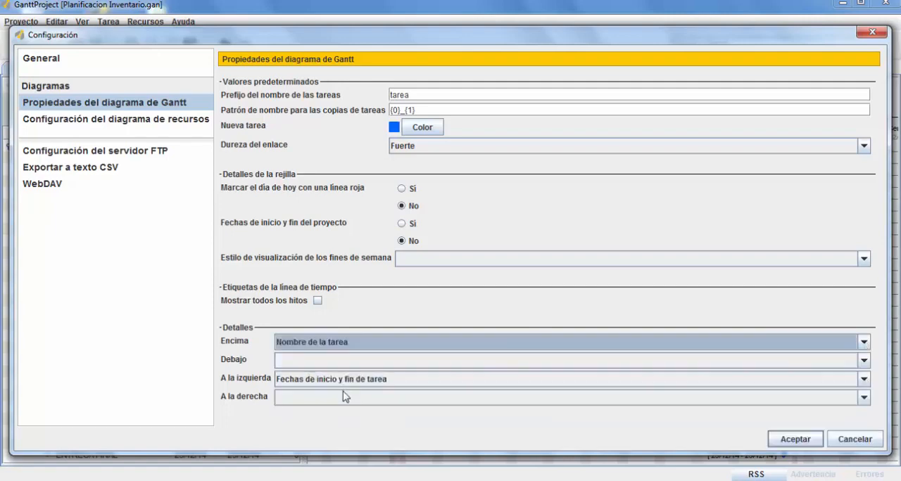
left_click(795, 439)
scroll(607, 288, "up", 3)
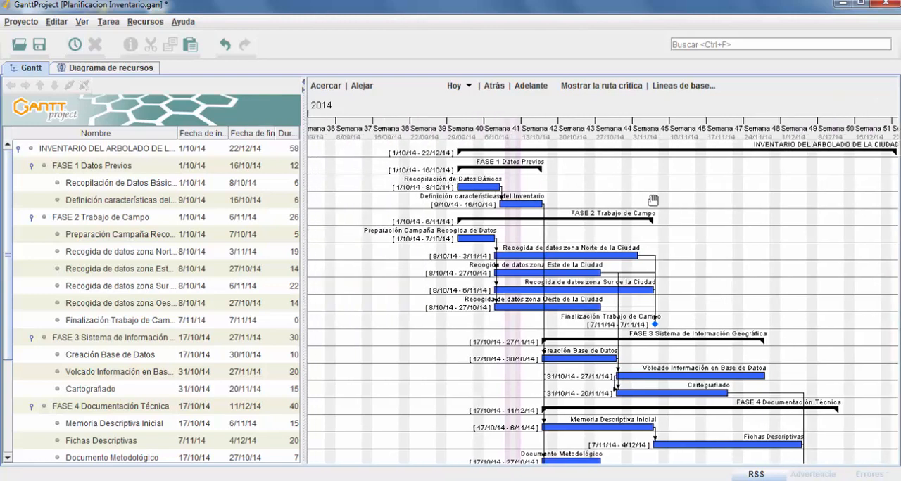
Clear the "A la izquierda" and "Encima" details of the Gantt bars in the Gantt chart properties
left_click(48, 22)
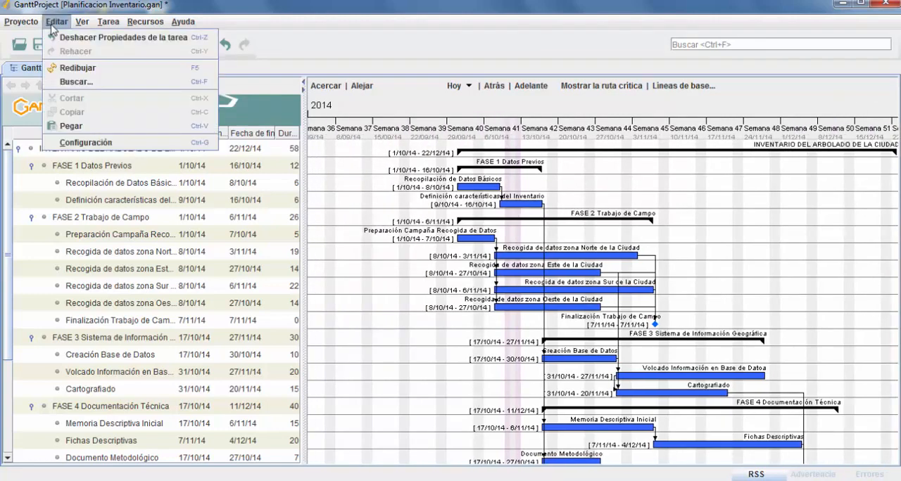
left_click(94, 140)
left_click(175, 105)
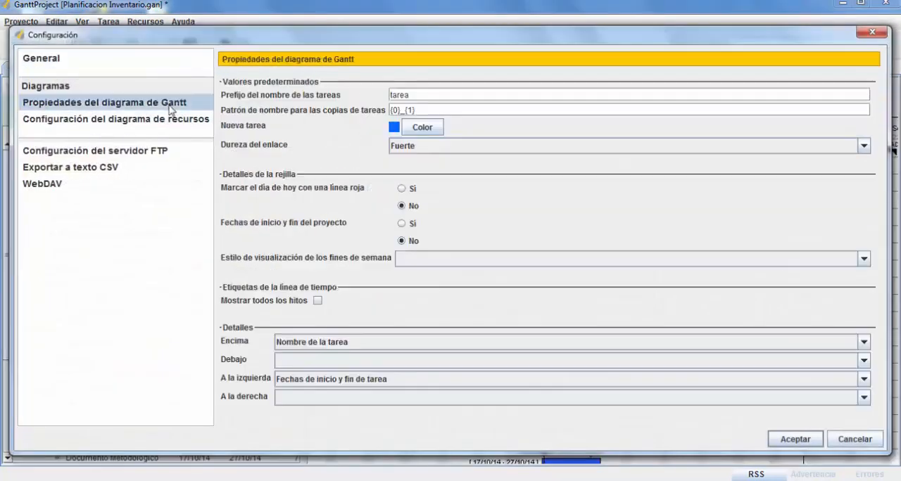
left_click(373, 385)
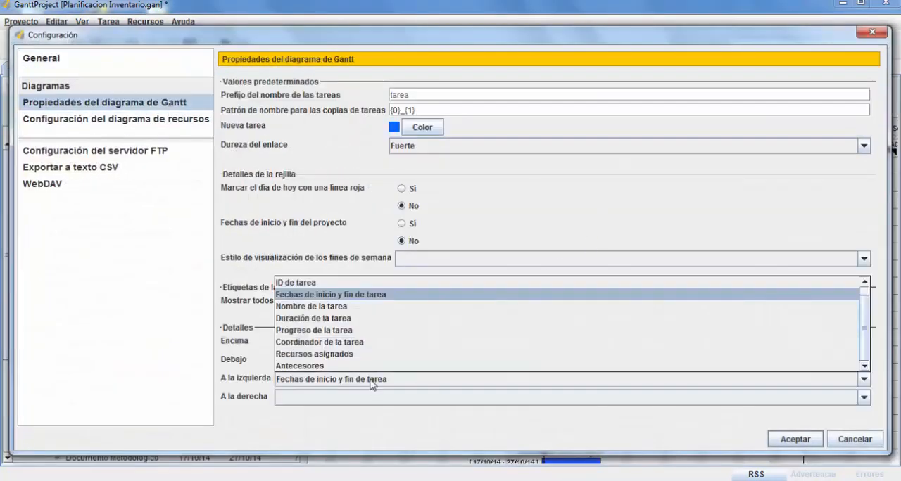
scroll(317, 289, "up", 1)
left_click(317, 284)
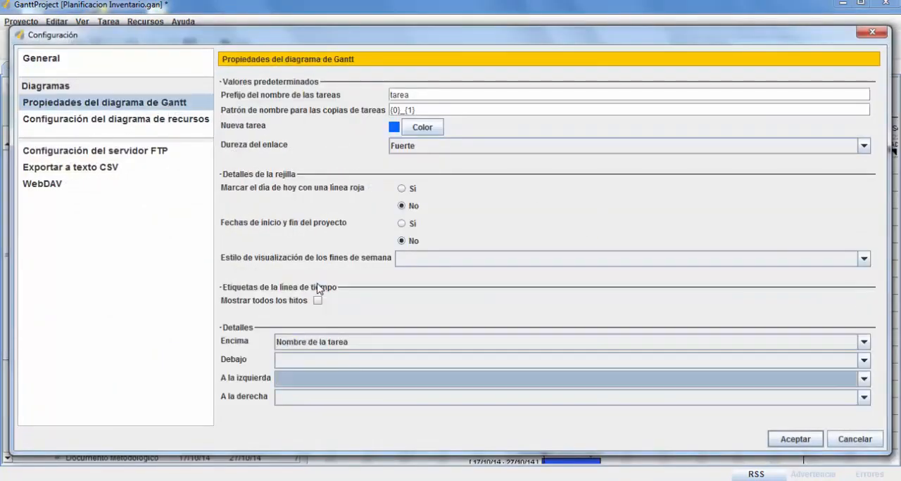
left_click(336, 345)
scroll(331, 371, "up", 1)
left_click(322, 360)
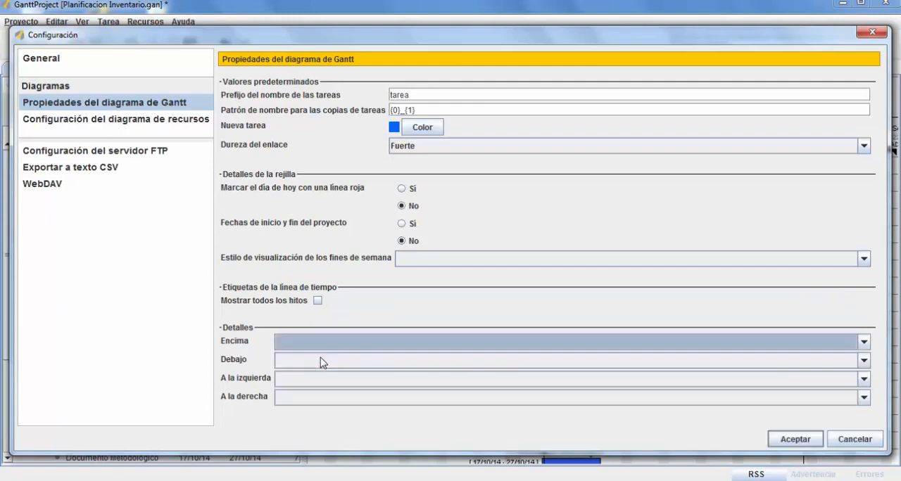
left_click(795, 439)
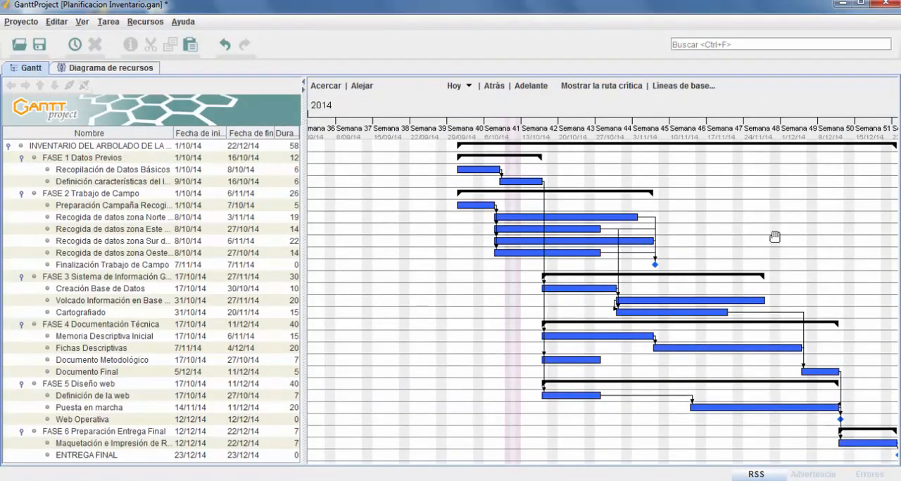
Set the "A la izquierda" detail to "Fechas de inicio y fin de tarea" and "A la derecha" to "Recursos asignados", and save the project
left_click_drag(788, 241, 705, 244)
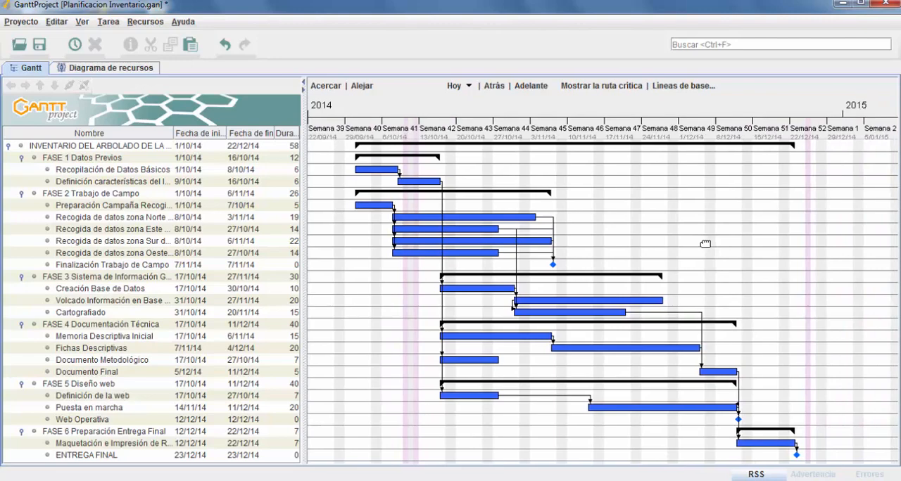
left_click(57, 21)
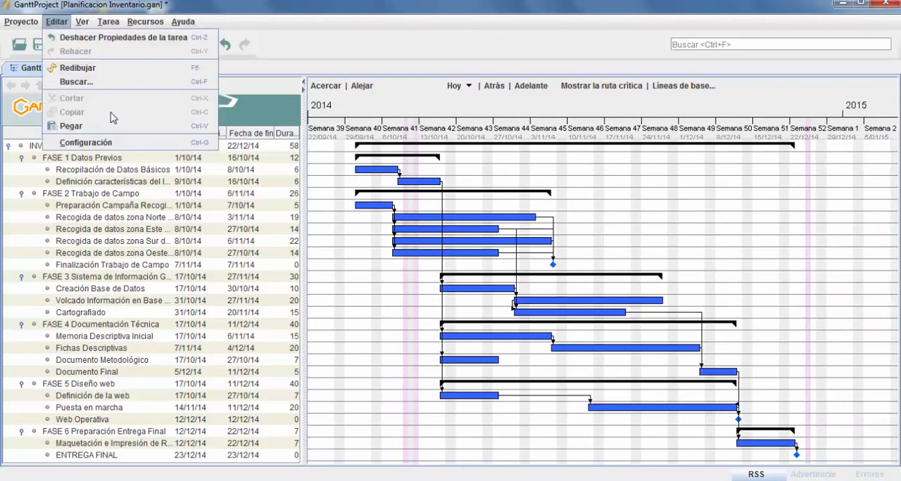
left_click(87, 142)
left_click(104, 106)
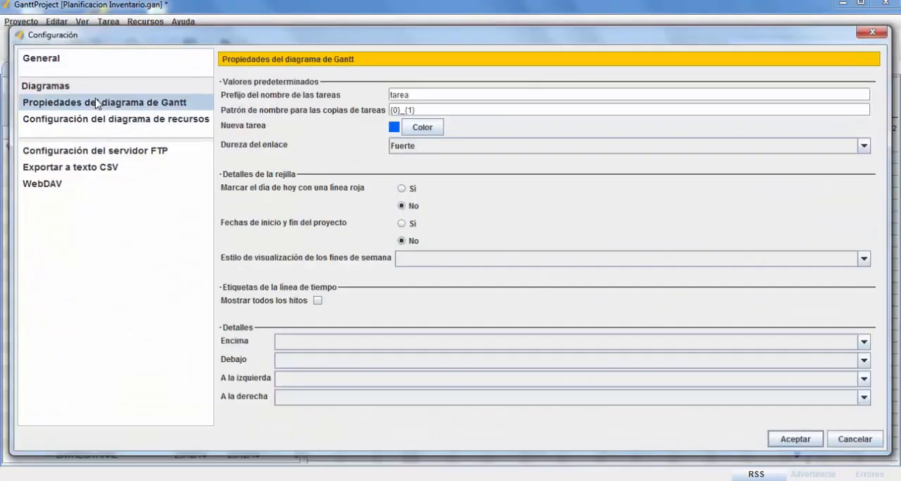
left_click(863, 378)
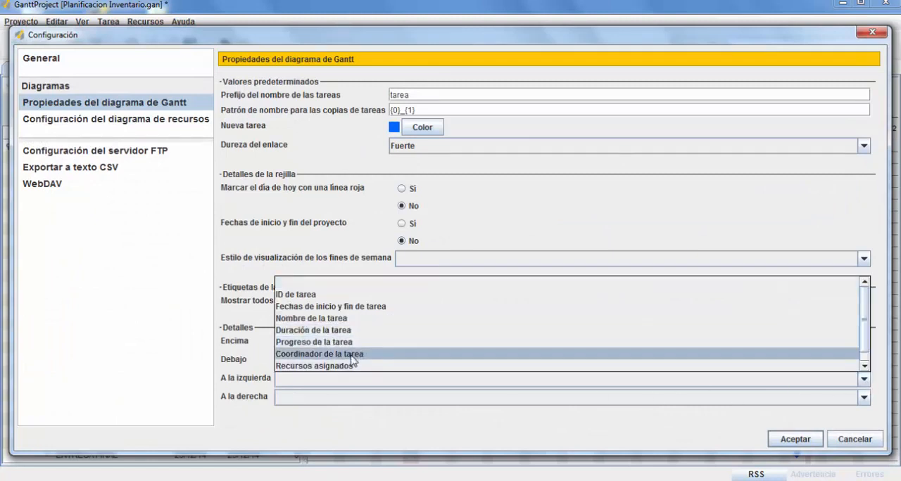
left_click(330, 306)
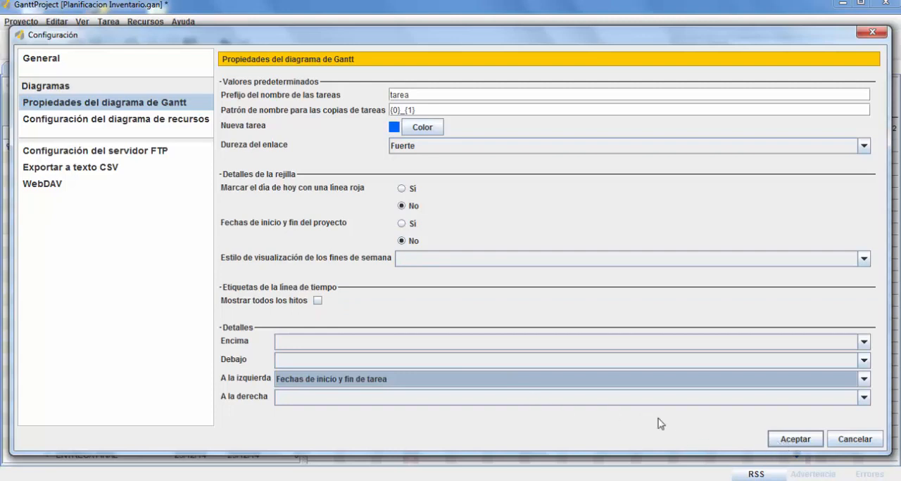
left_click(865, 397)
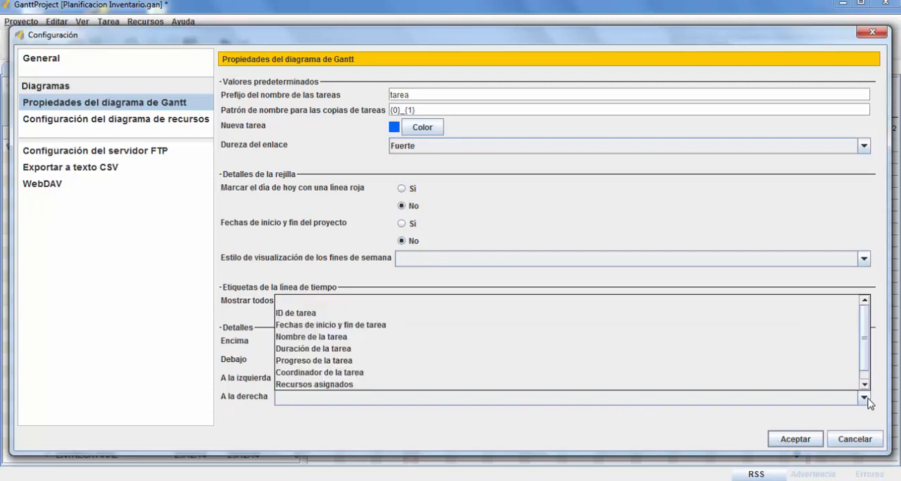
left_click(349, 384)
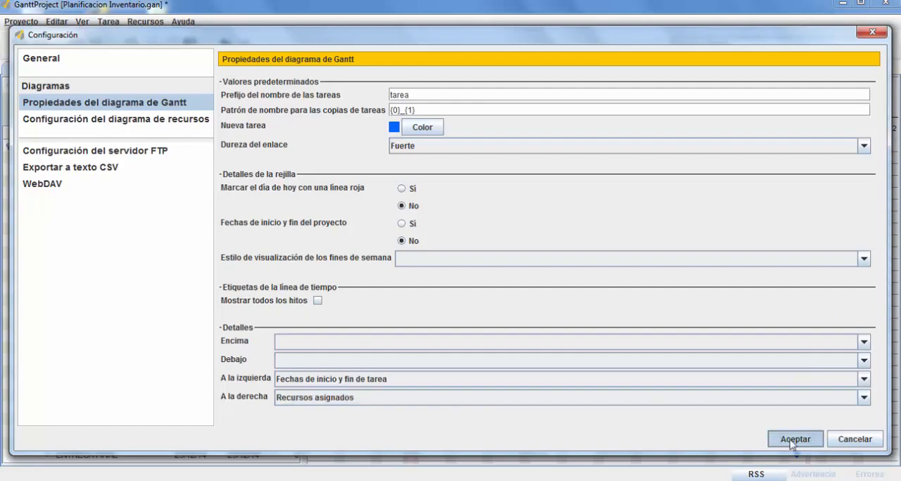
left_click(794, 439)
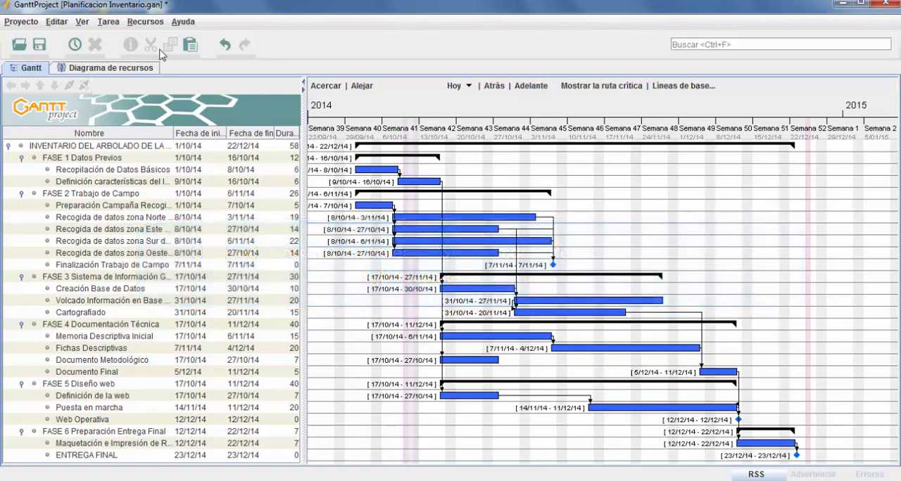
left_click(41, 46)
Set the weekend display style to "Barra de tareas sobre la de fin de semana" in the Gantt chart properties
left_click(59, 22)
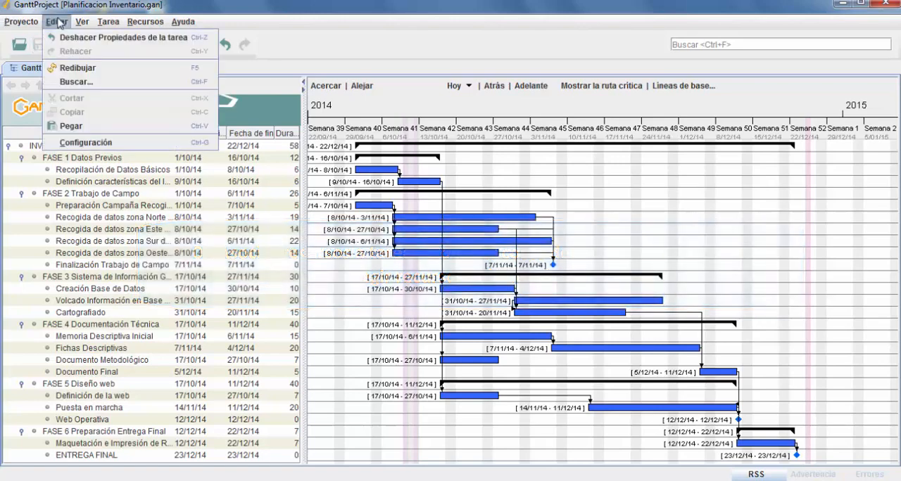
left_click(86, 143)
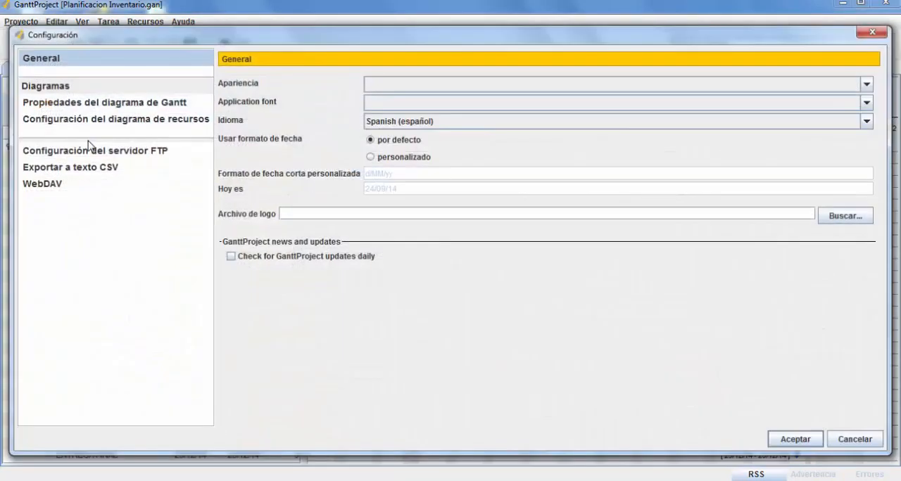
left_click(89, 106)
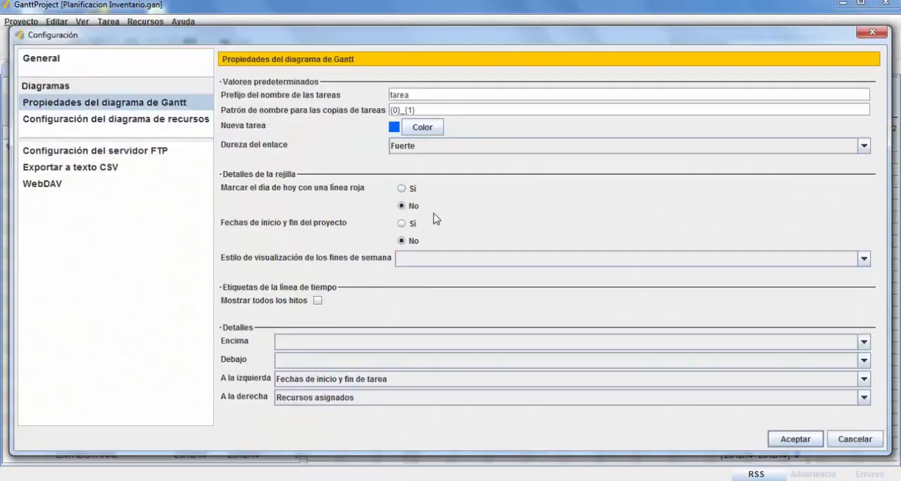
left_click(863, 260)
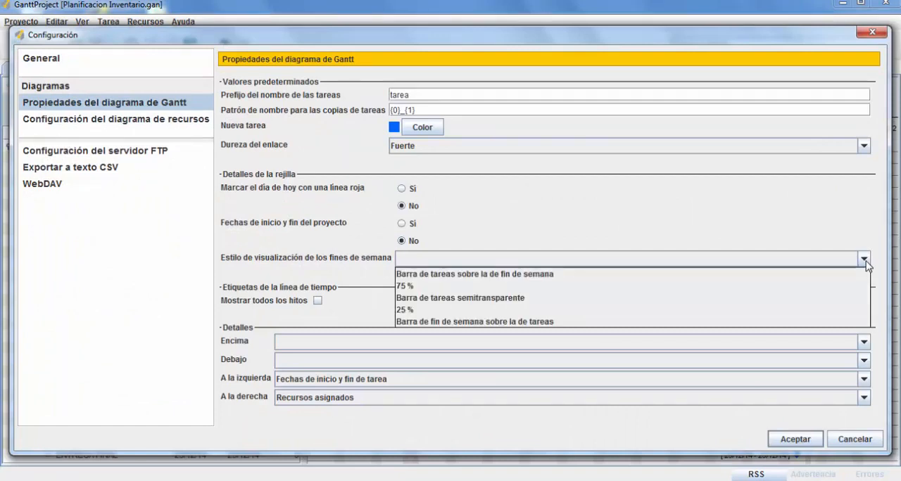
left_click(483, 278)
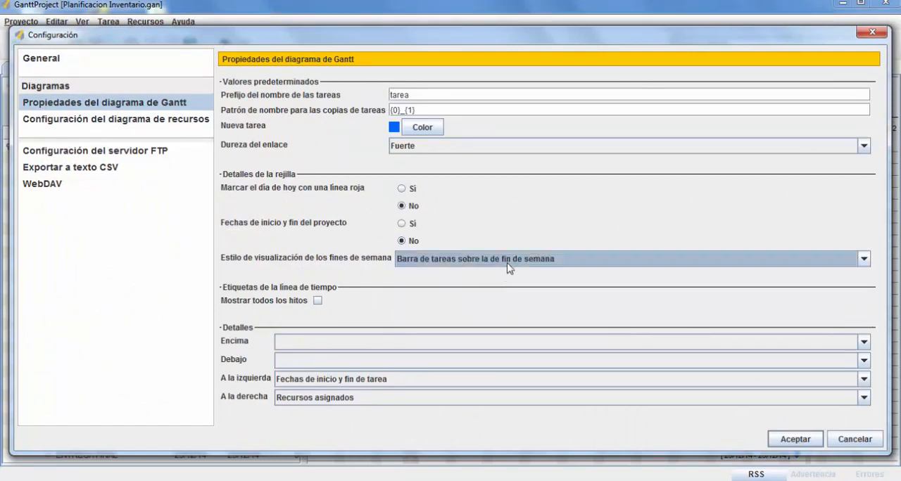
left_click(798, 444)
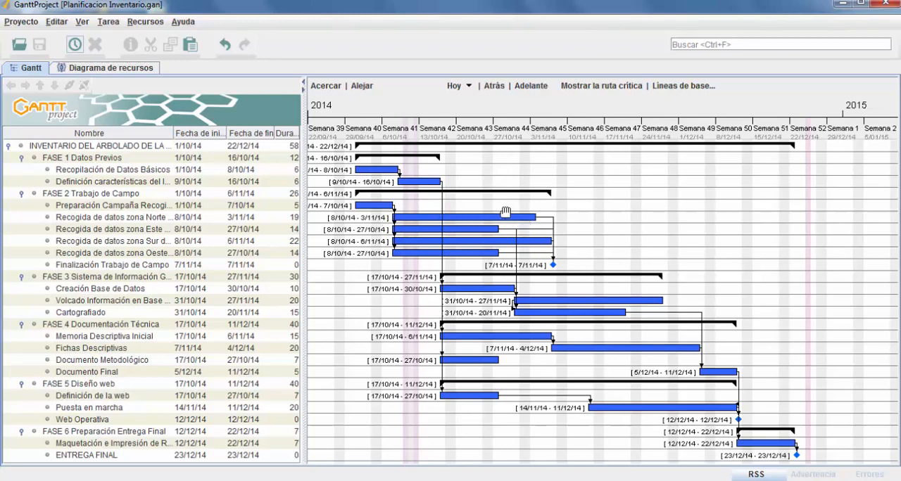
Set the weekend display style to "Barra de tareas semitransparente" in the Gantt chart properties
left_click(56, 22)
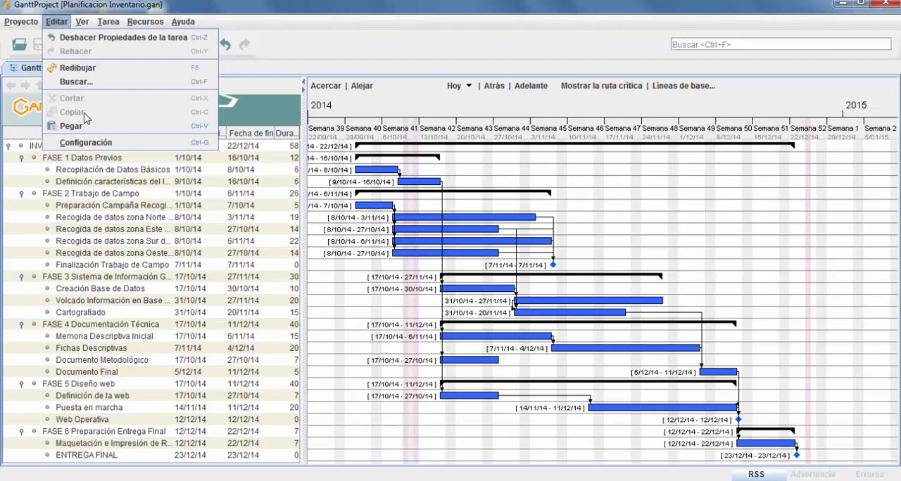
left_click(93, 143)
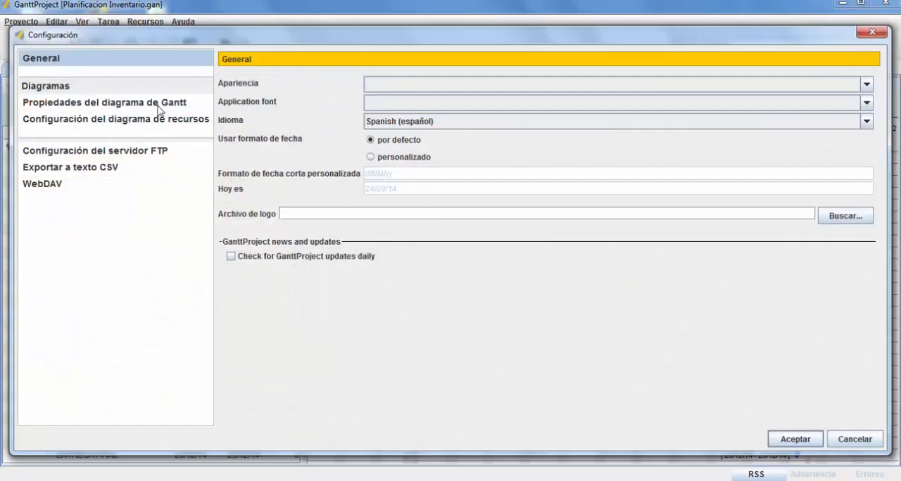
left_click(160, 106)
left_click(864, 259)
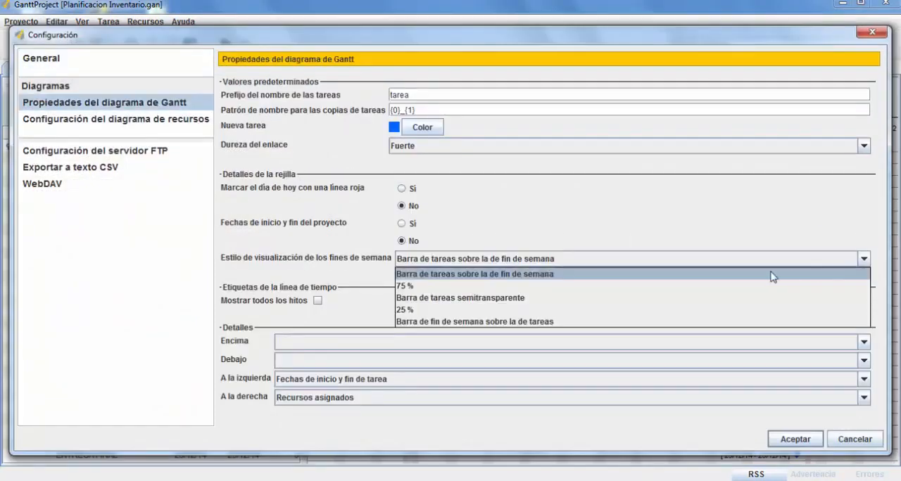
left_click(522, 298)
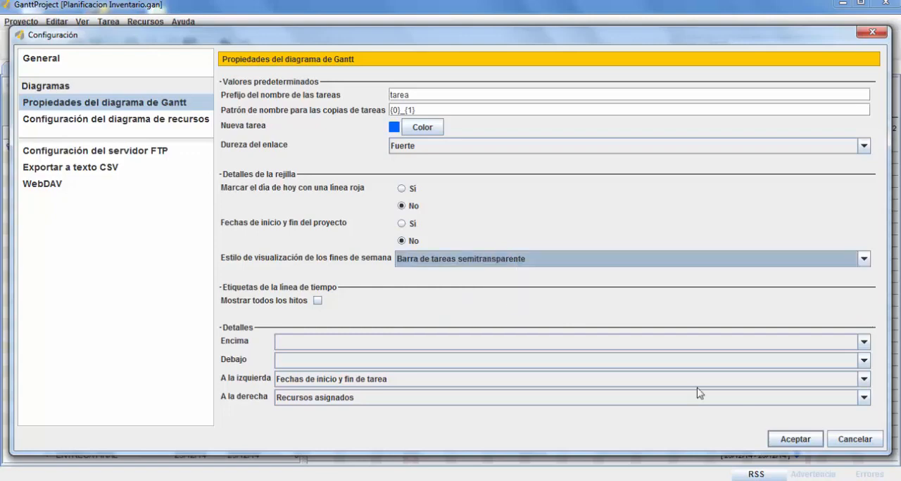
left_click(790, 442)
Set the weekend display style to "Barra de fin de semana sobre la de tareas" in the Gantt chart properties
left_click(56, 21)
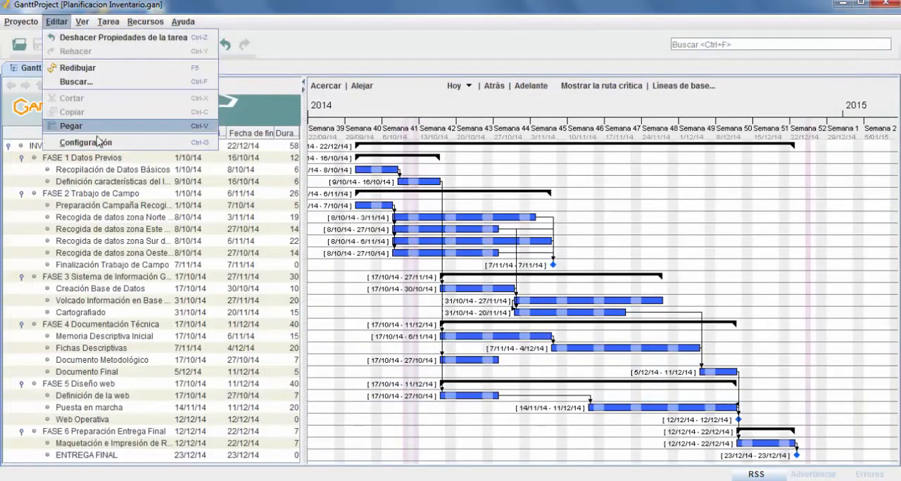
left_click(101, 143)
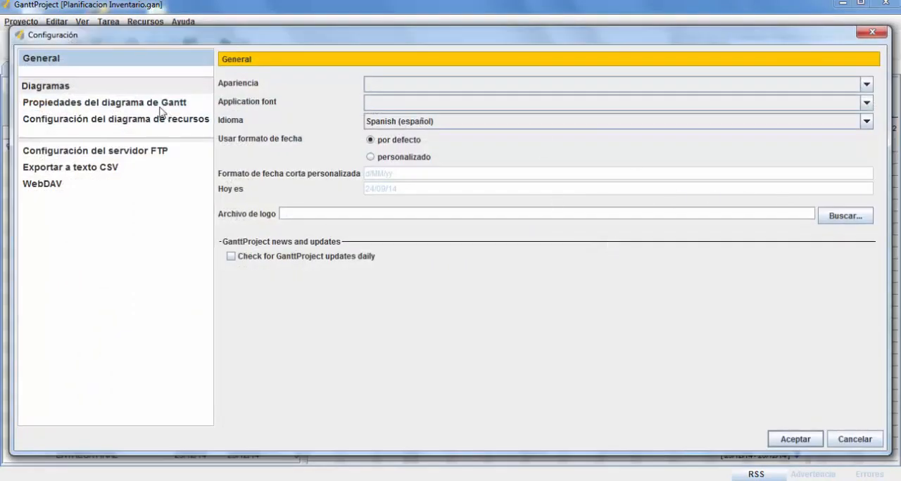
left_click(162, 106)
left_click(864, 260)
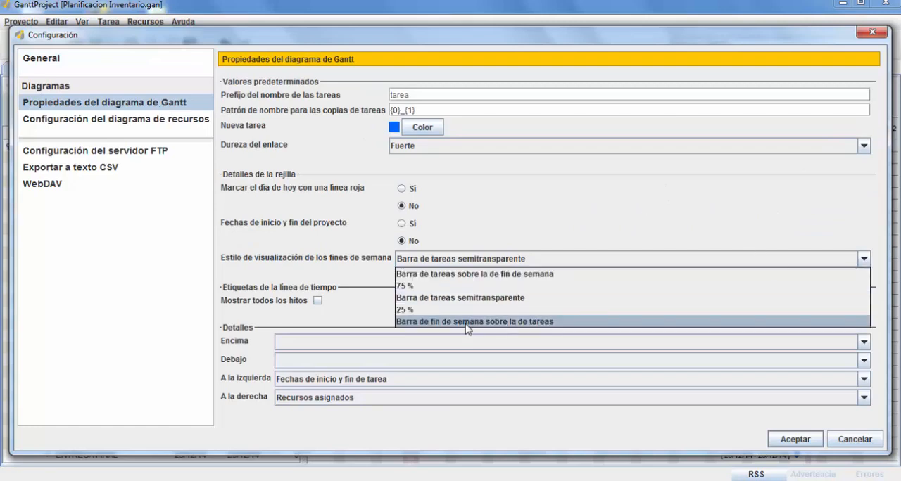
left_click(465, 322)
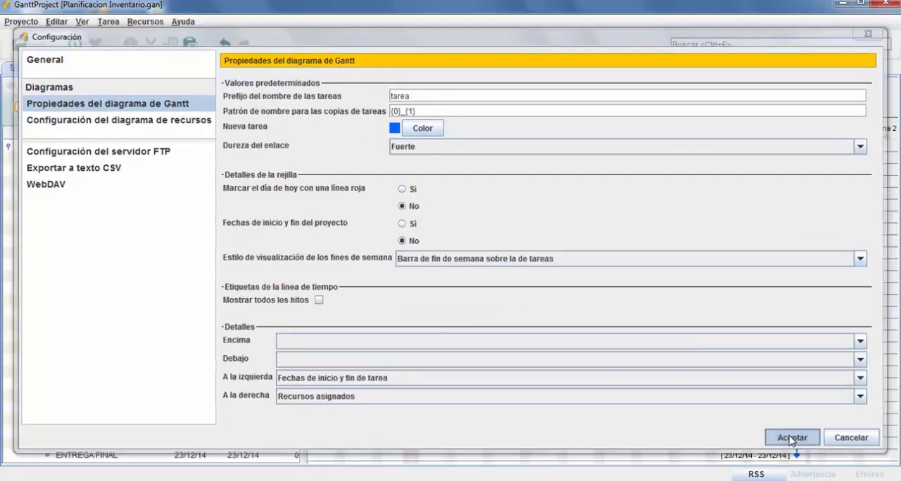
left_click(793, 437)
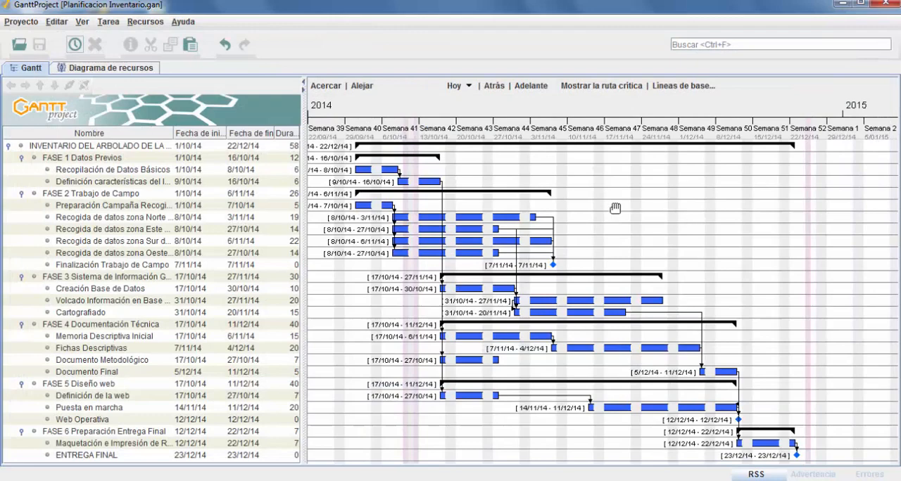
Set the weekend style to "Barra de tareas sobre la de fin de semana" and "Fechas de inicio y fin del proyecto" to "Sí"
left_click(57, 22)
left_click(86, 143)
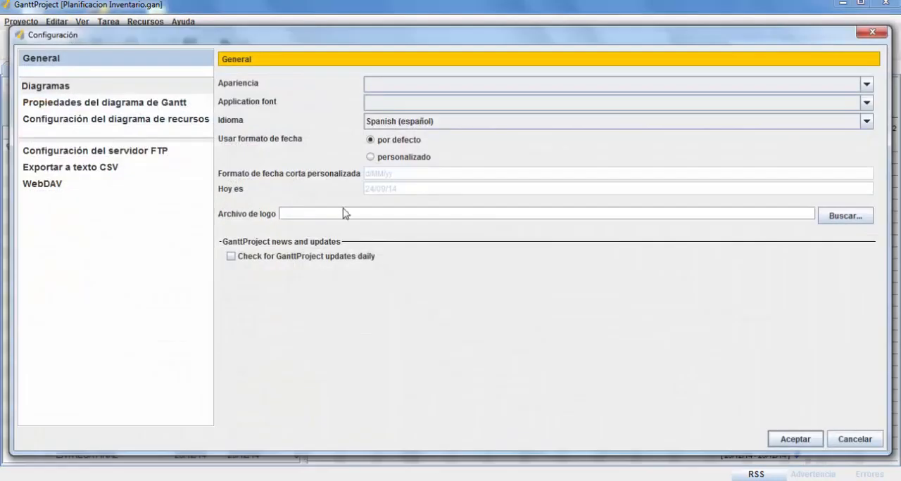
left_click(141, 106)
left_click(800, 260)
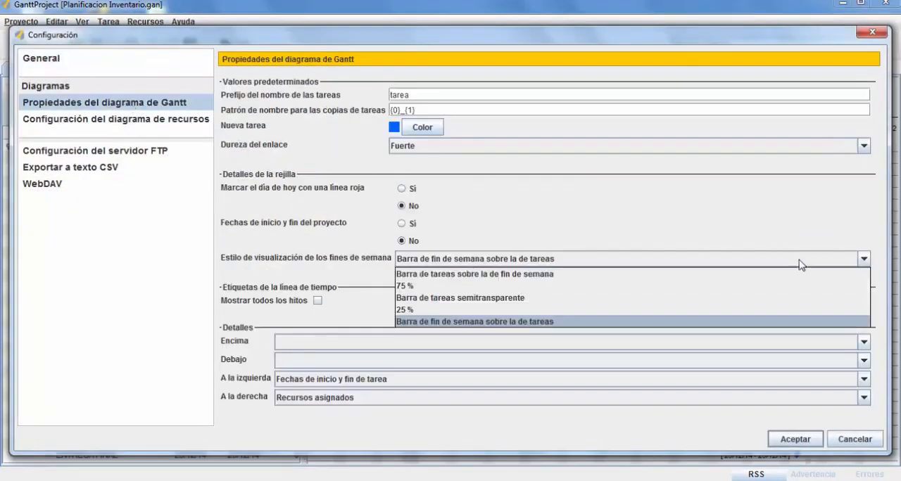
left_click(498, 280)
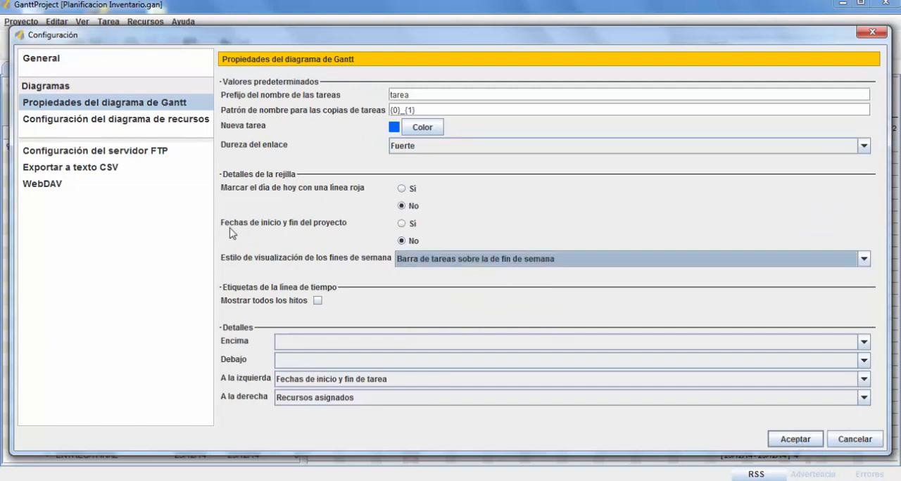
left_click(402, 224)
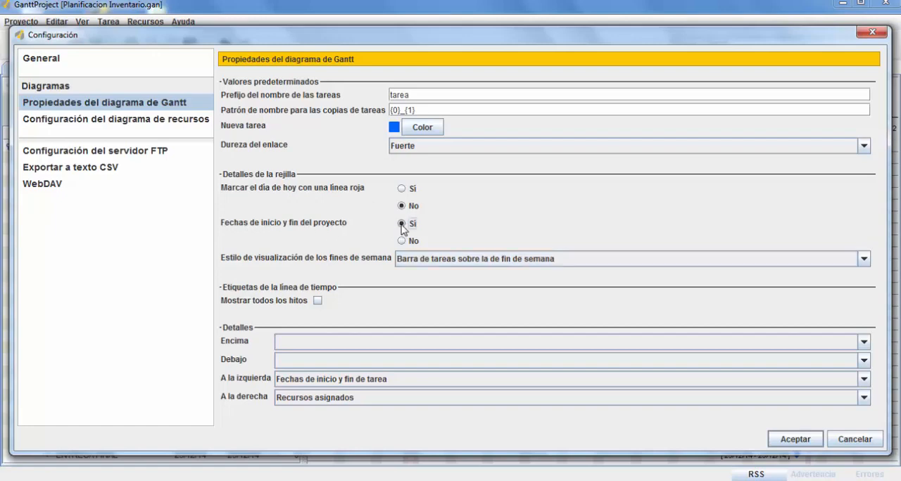
left_click(799, 441)
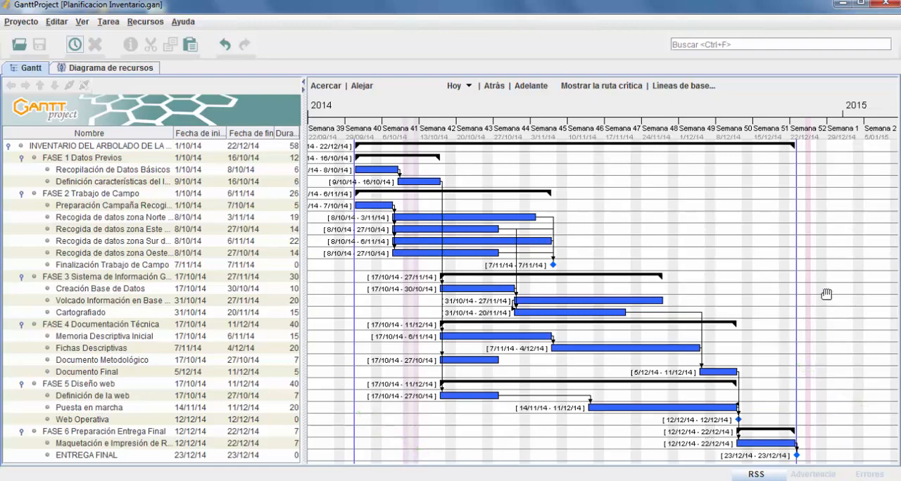
Set "Fechas de inicio y fin del proyecto" to "No" in the grid details of the Gantt chart properties
left_click(57, 22)
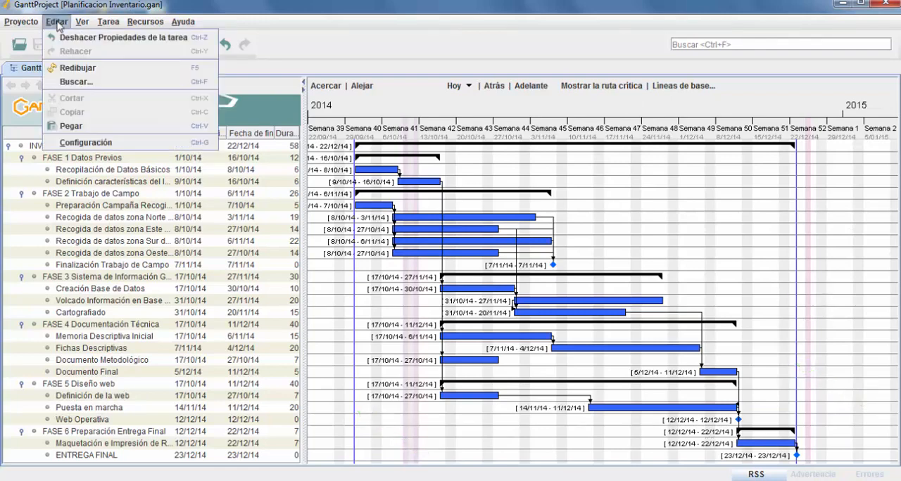
left_click(85, 143)
left_click(101, 104)
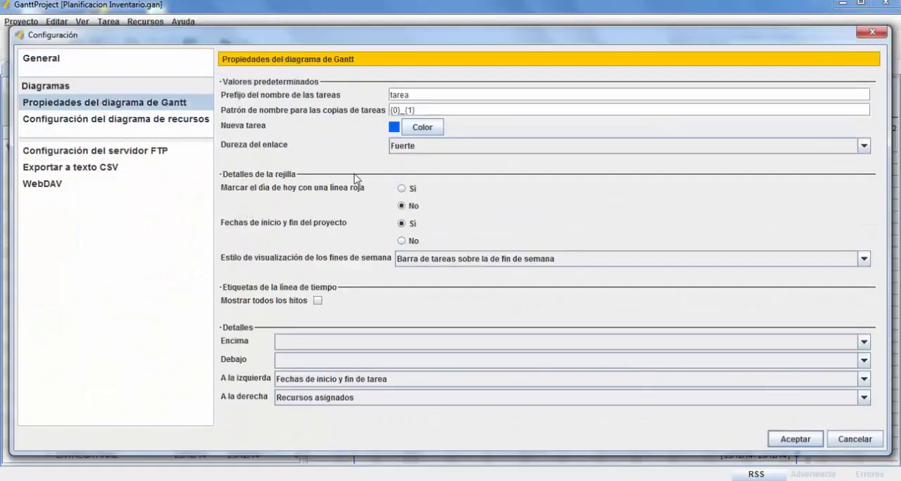
left_click(401, 224)
left_click(402, 240)
left_click(788, 438)
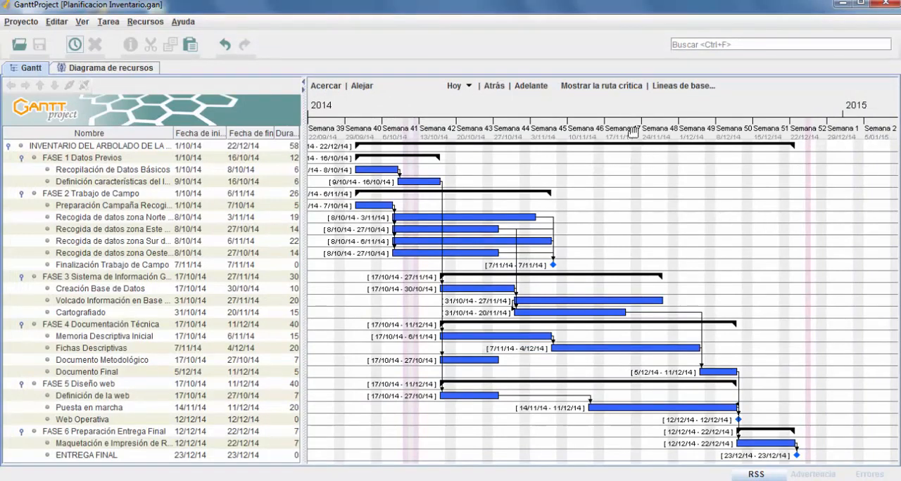
Show the project's critical path on the Gantt chart and hide it again
left_click(611, 91)
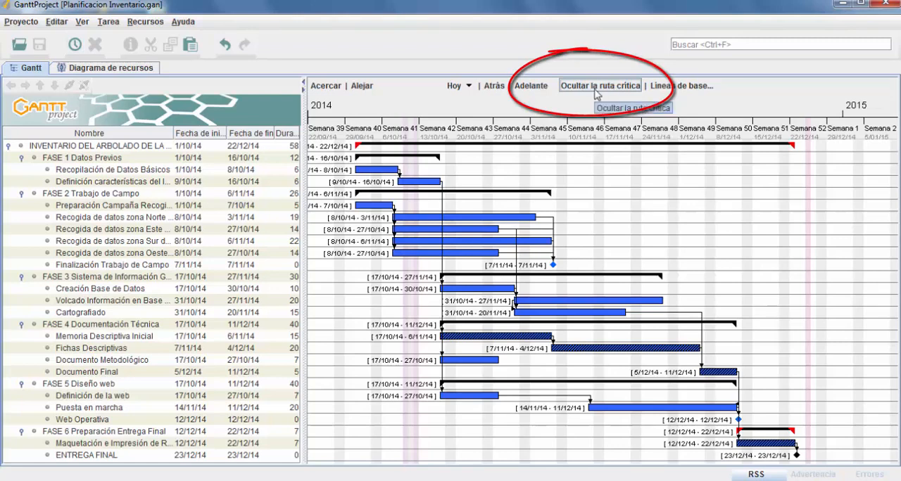
left_click(596, 93)
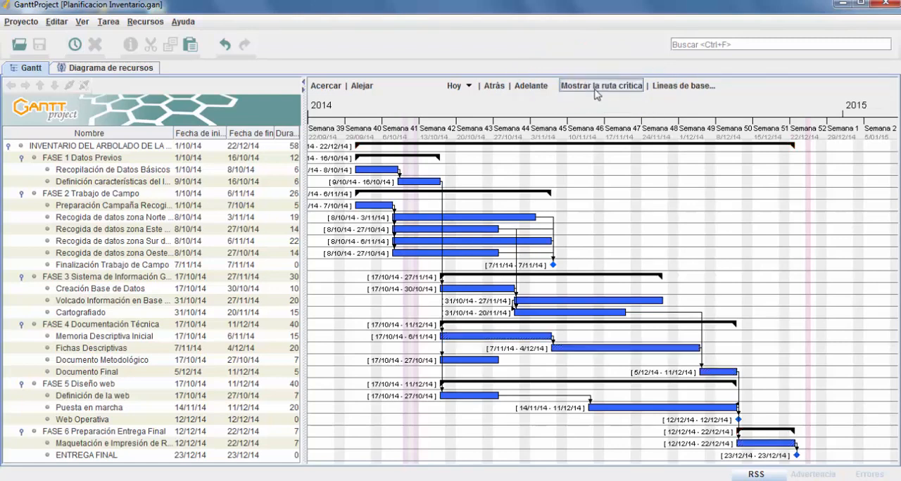